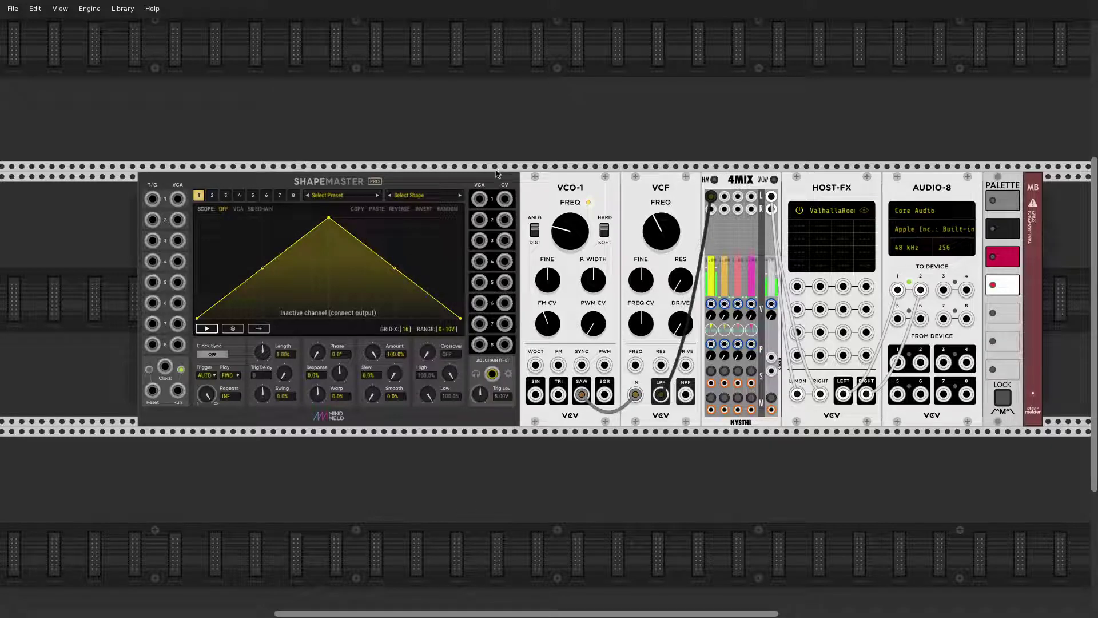
Step: Patch ShapeMaster's channel 1 CV output into the VCF FREQ input, then cycle channels 2 and 3 back to 1
left_click_drag(503, 201, 496, 202)
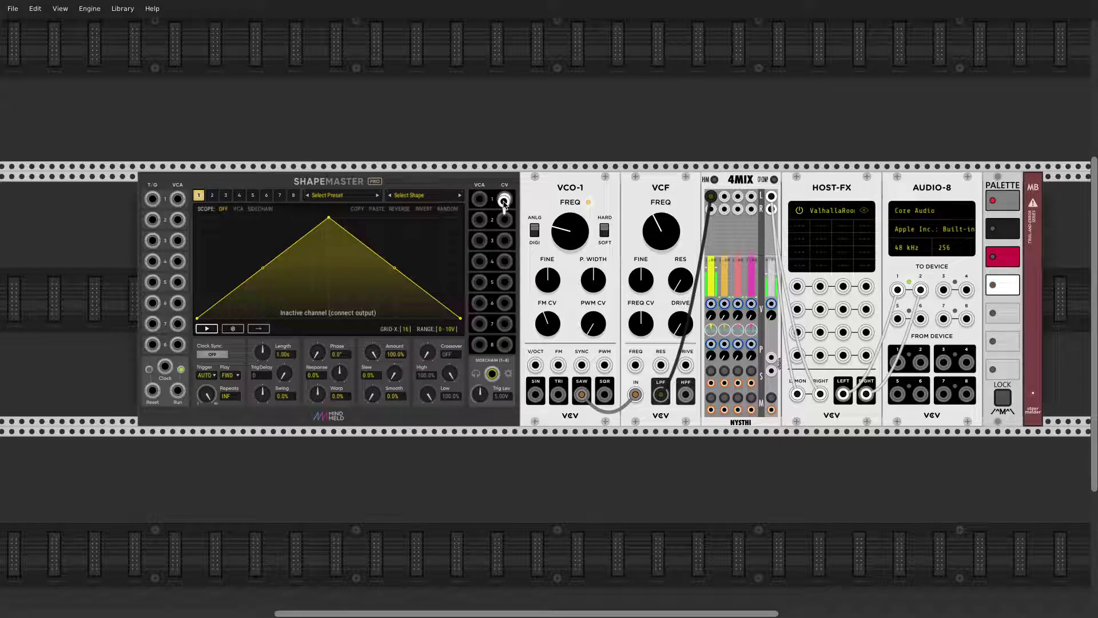
left_click_drag(559, 342, 635, 364)
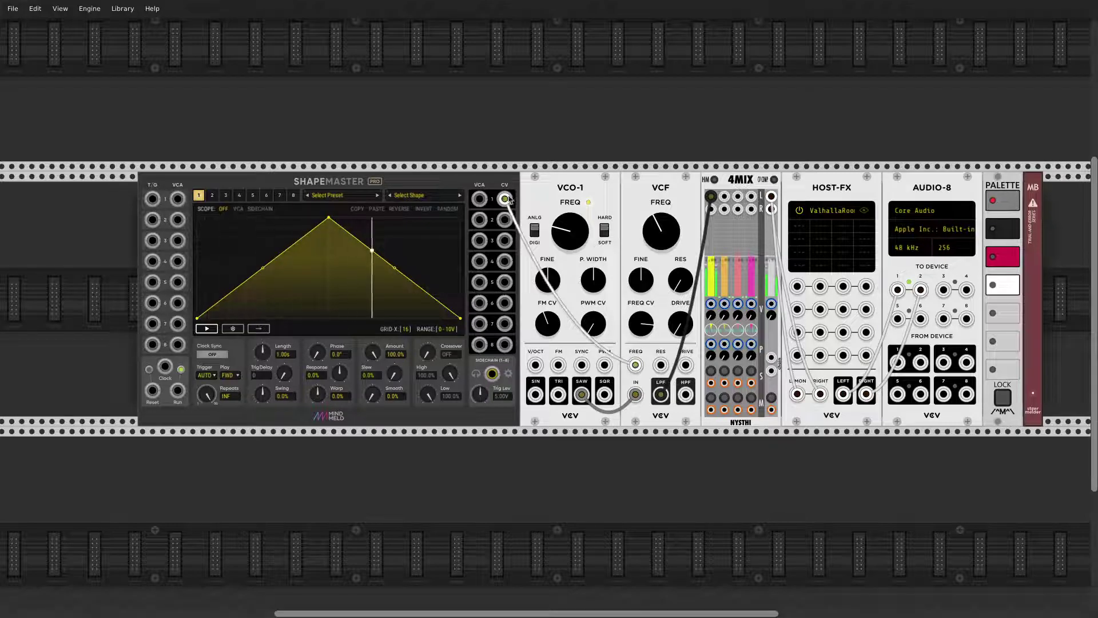
left_click(213, 197)
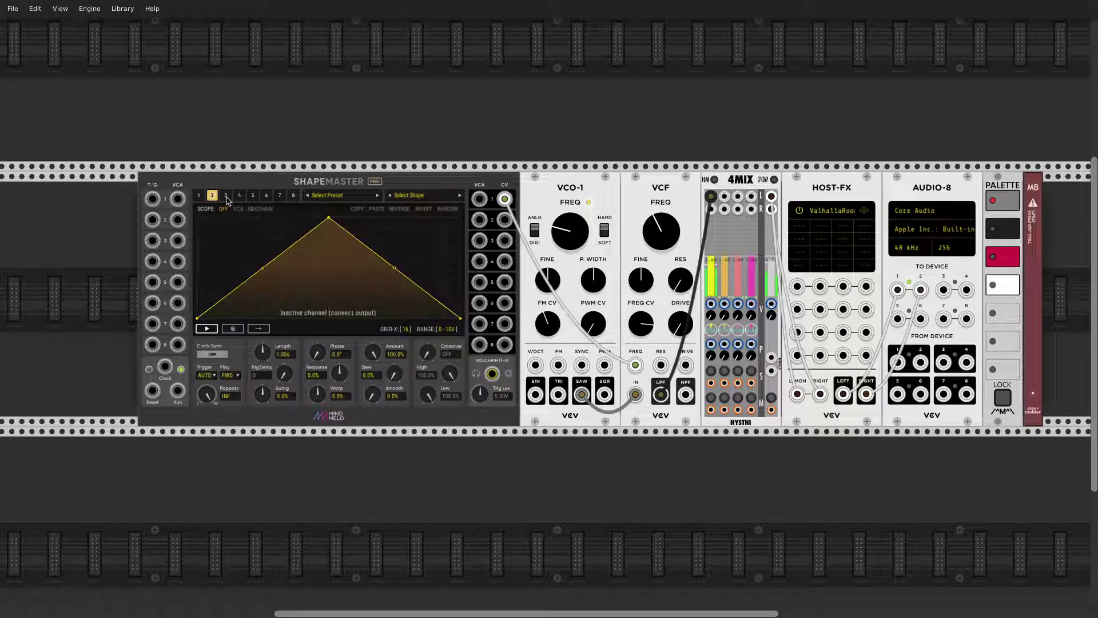
left_click(226, 197)
left_click(212, 197)
left_click(199, 196)
left_click(212, 197)
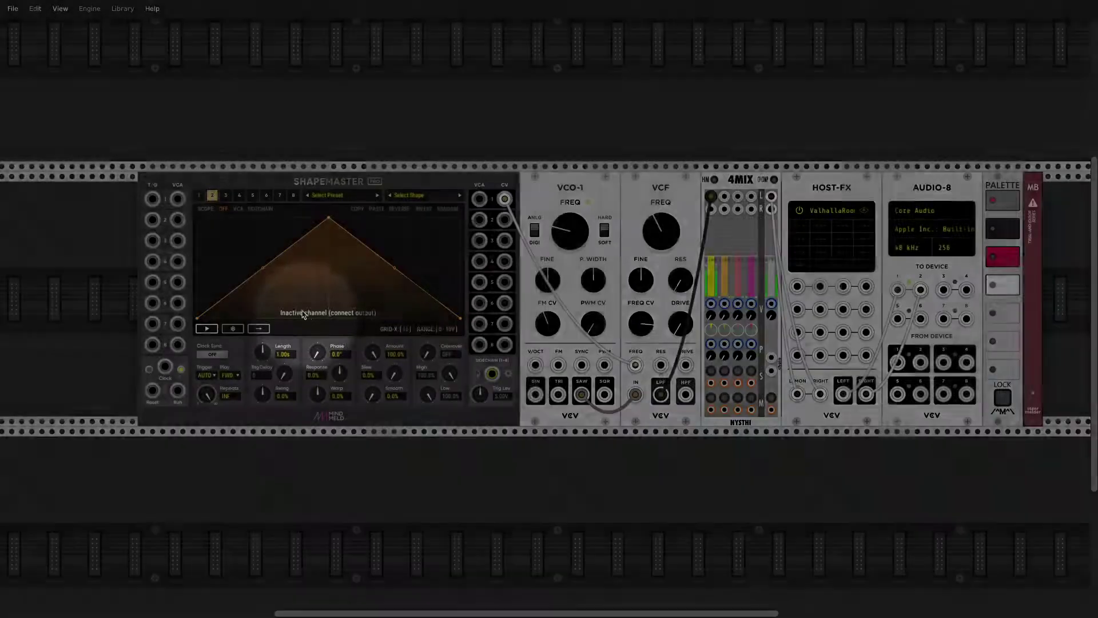
left_click(199, 195)
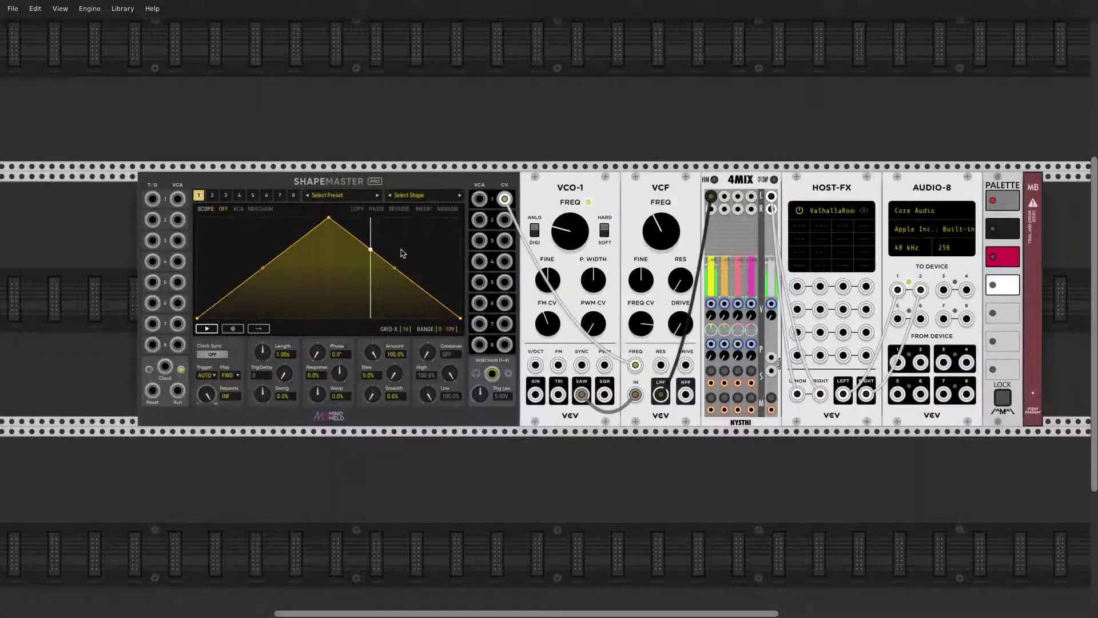
Step: Move ShapeMaster Pro left, clear of VCO-1, and zoom in on it
scroll(447, 259, "left", 5)
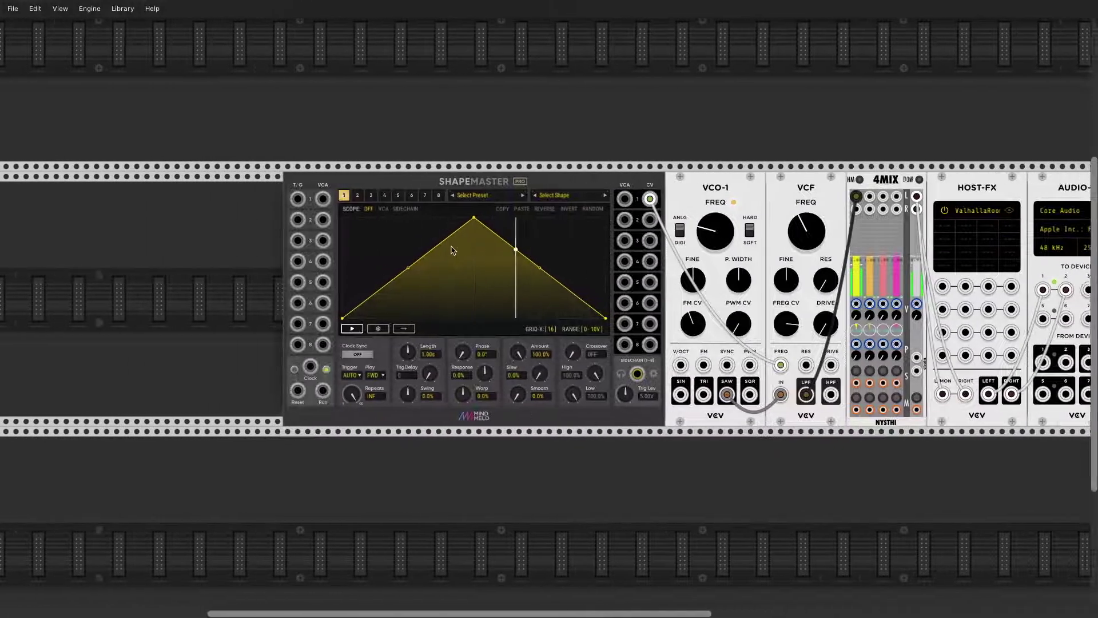
left_click_drag(523, 181, 456, 188)
scroll(456, 188, "left", 4)
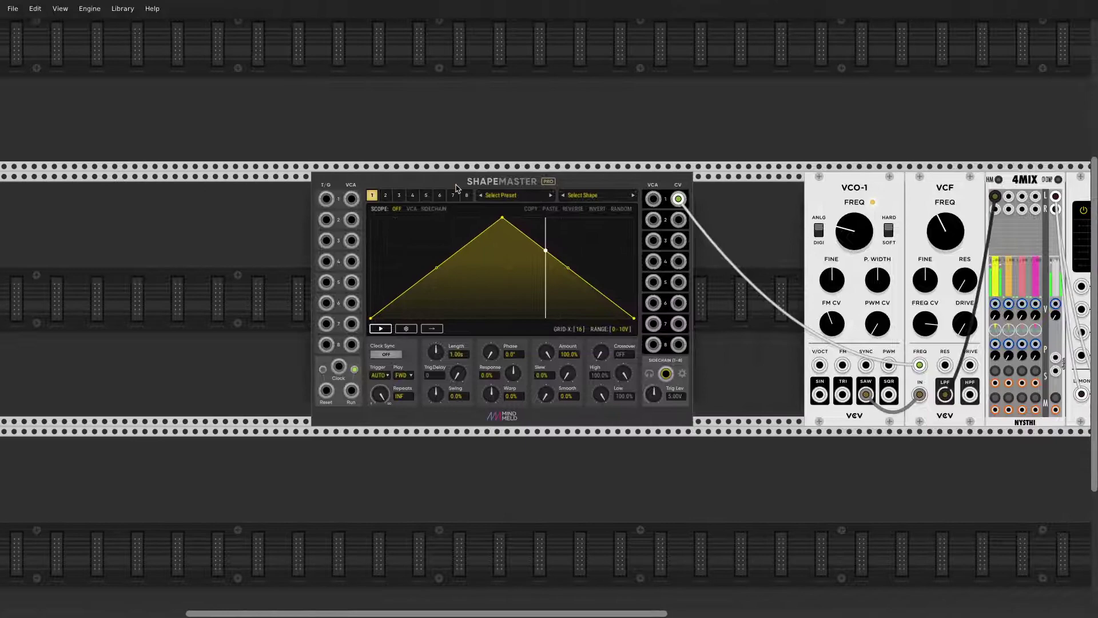
scroll(456, 189, "up", 3)
scroll(457, 189, "up", 2)
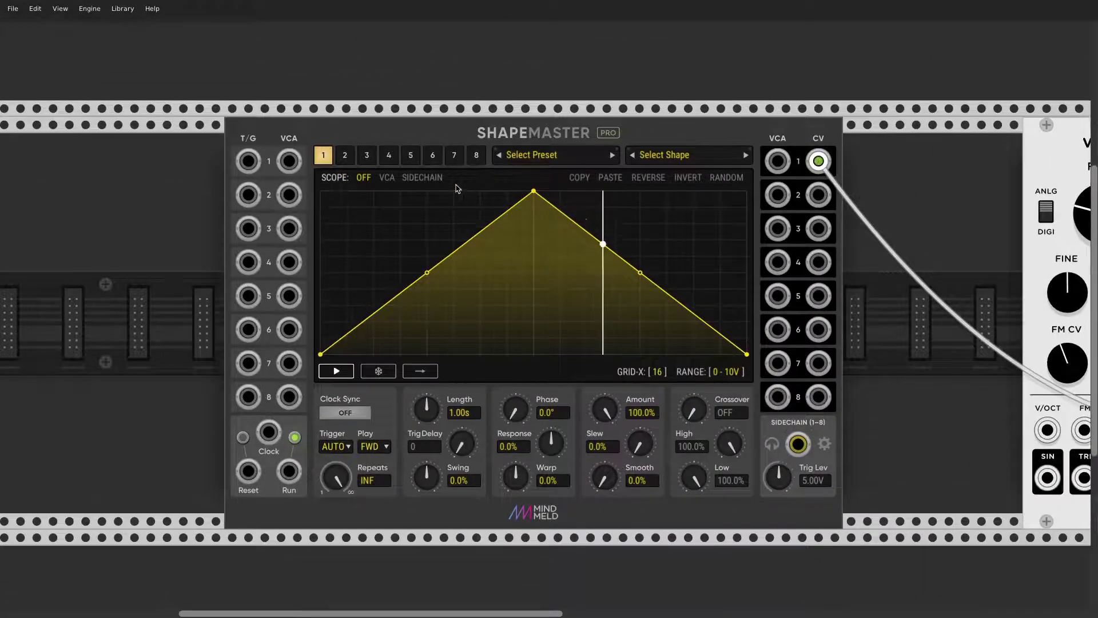
scroll(458, 189, "up", 2)
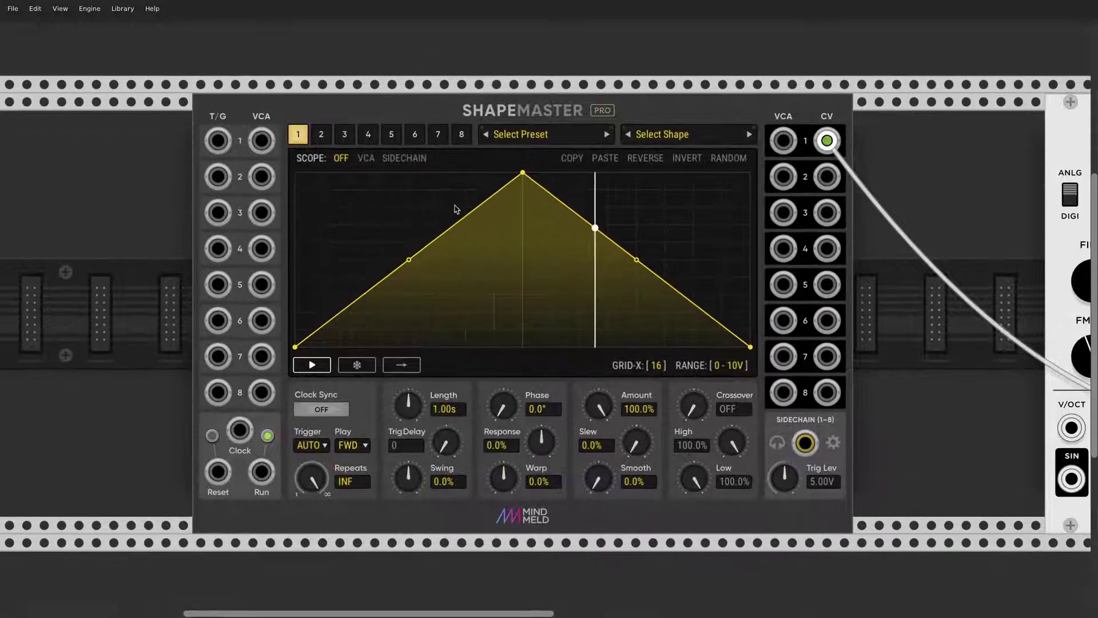
Step: Audition shapes from Flat 75 through Pulse 50, Ramp, Saw and Sine, then reload the triangle
left_click(705, 128)
mouse_move(742, 155)
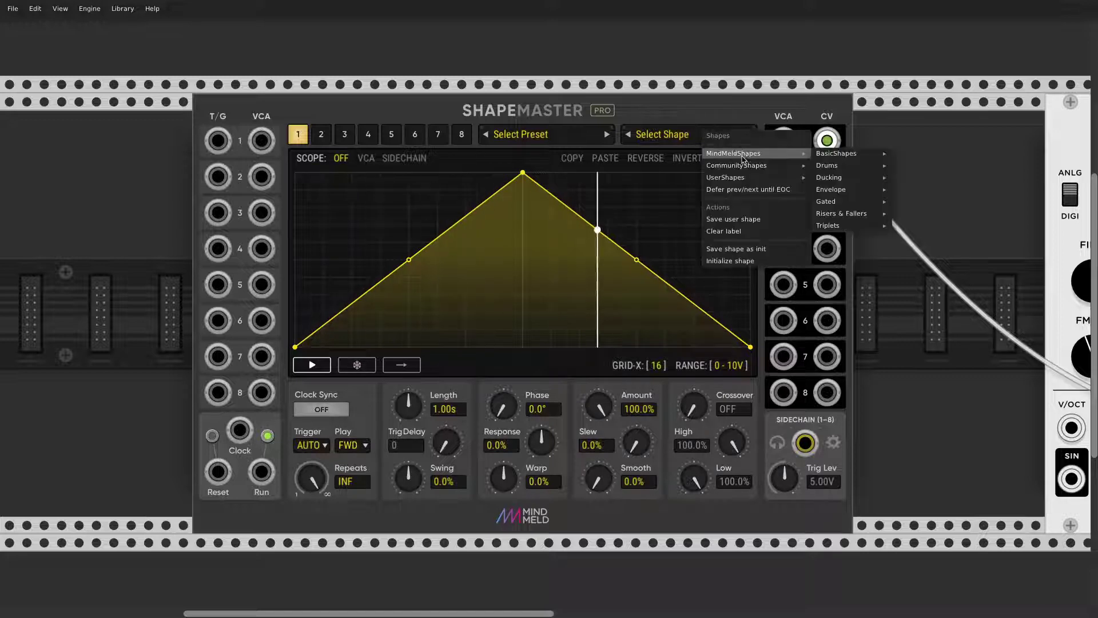
mouse_move(854, 156)
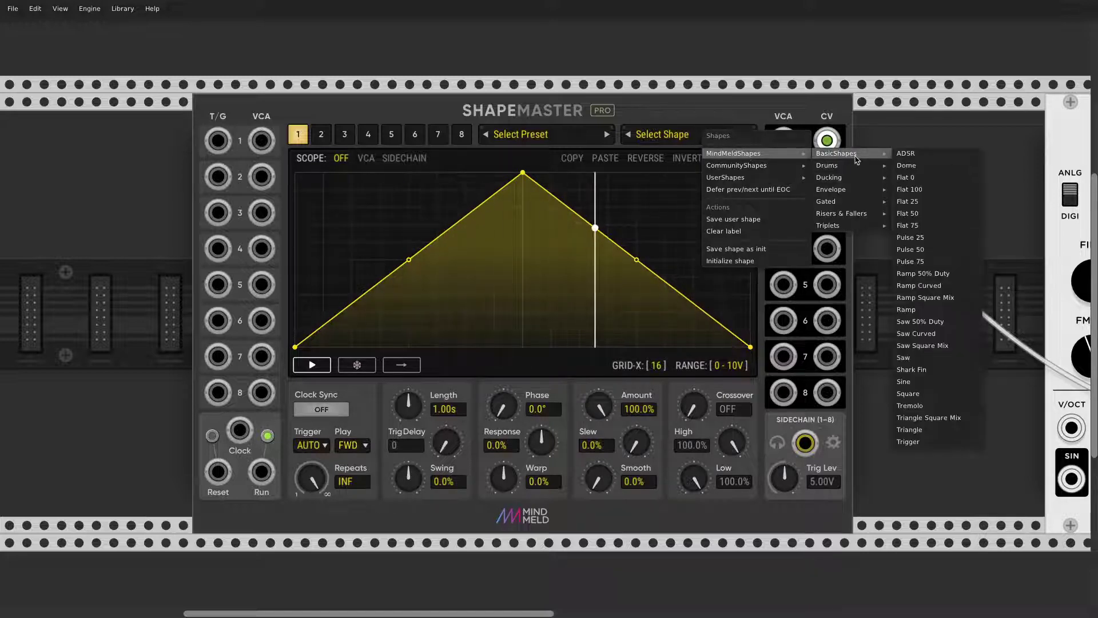
left_click(914, 226)
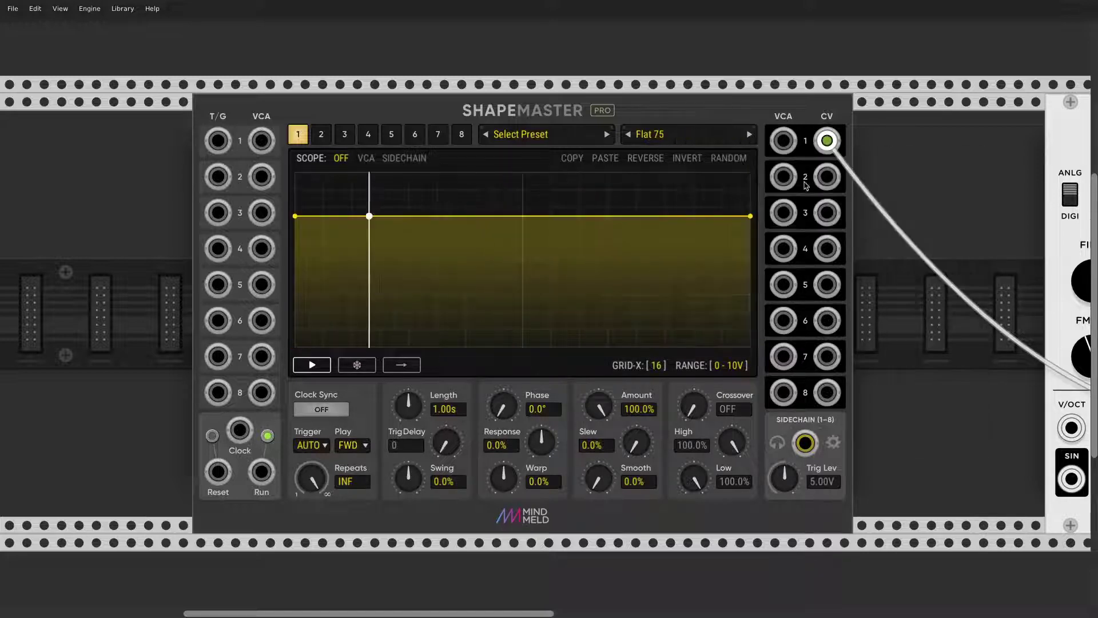
left_click(750, 135)
left_click(749, 135)
left_click(749, 135)
left_click(749, 134)
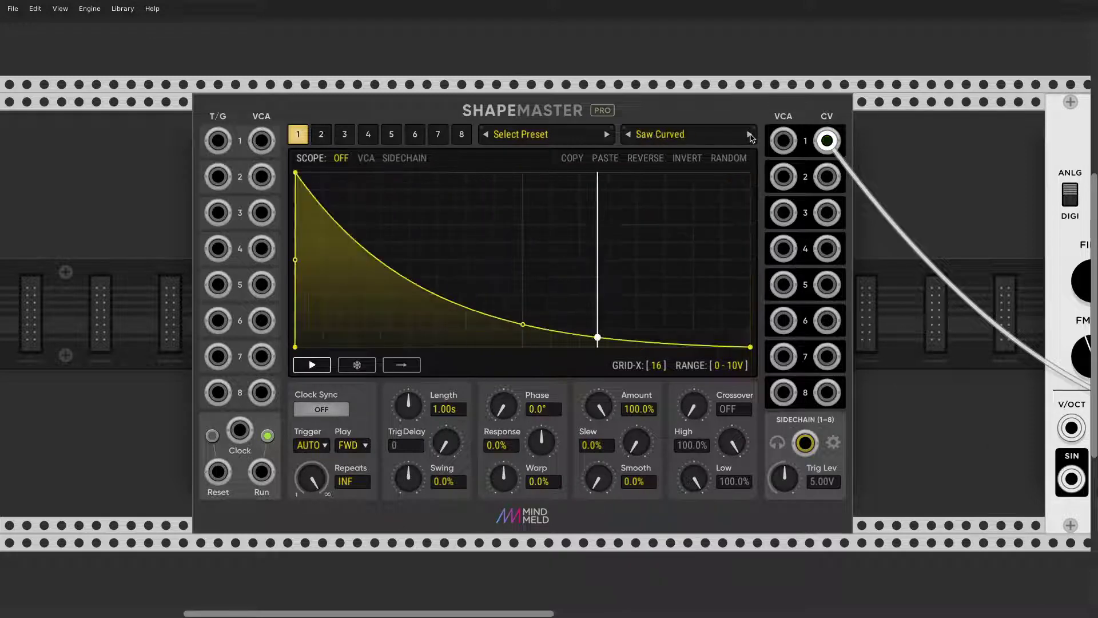
left_click(750, 135)
left_click(750, 134)
left_click(681, 134)
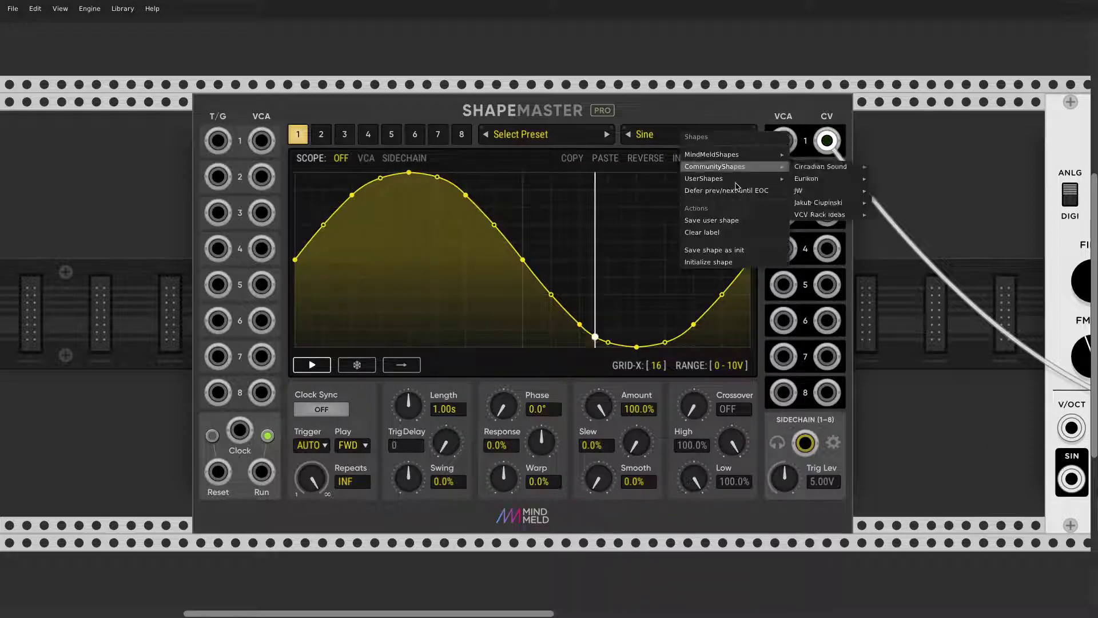
left_click(715, 264)
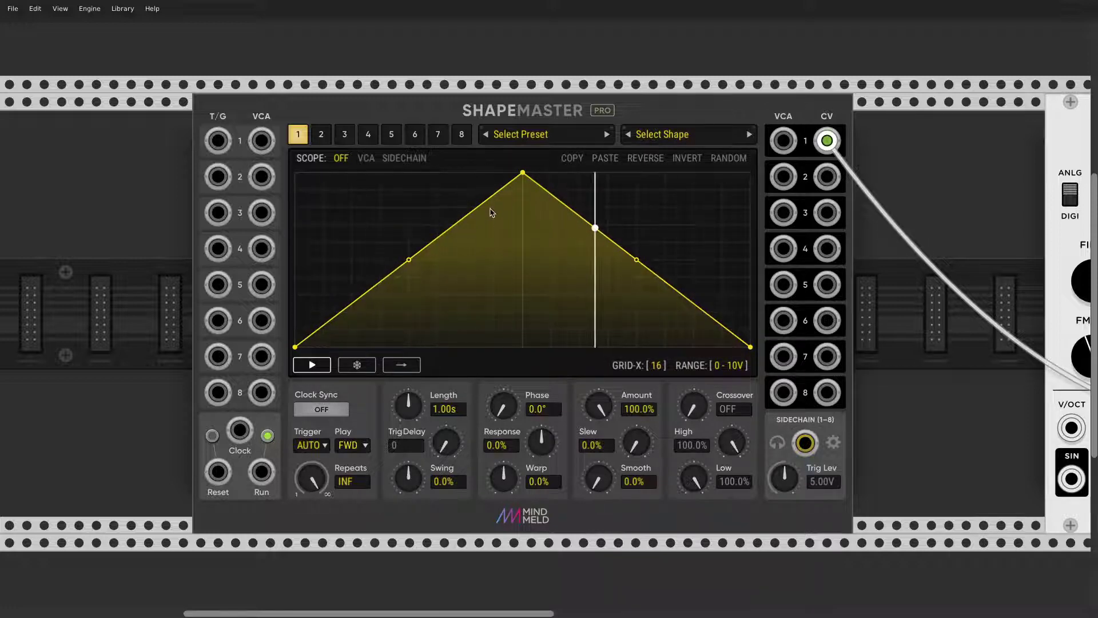
Step: Add plateau, dip and right-peak nodes to channel 1's triangle and bow the descent after the main peak
double_click(369, 198)
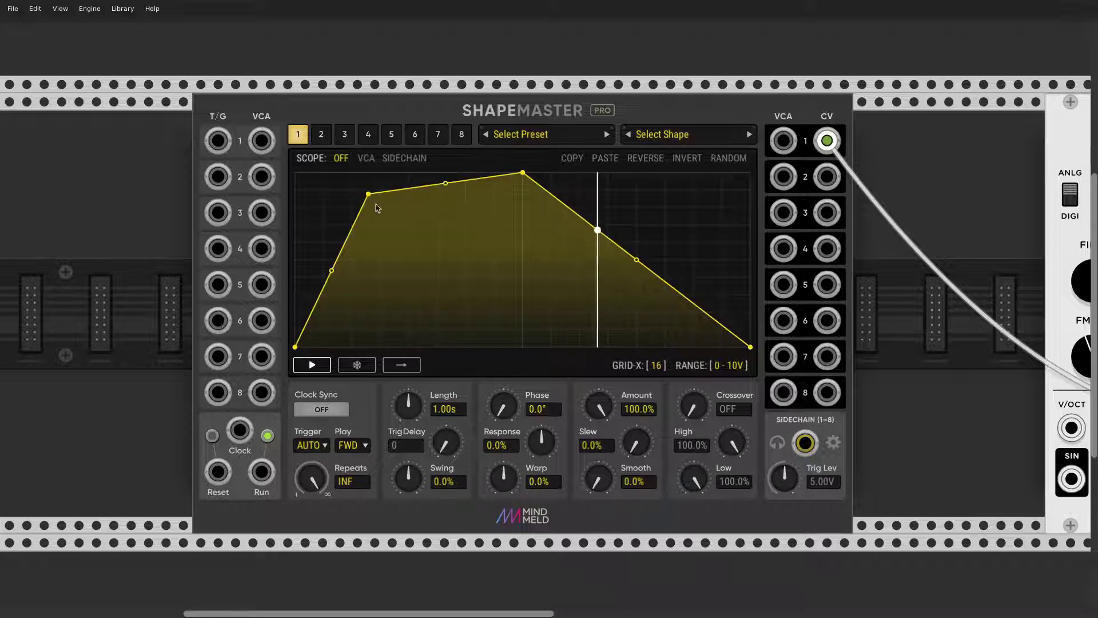
double_click(572, 313)
double_click(688, 187)
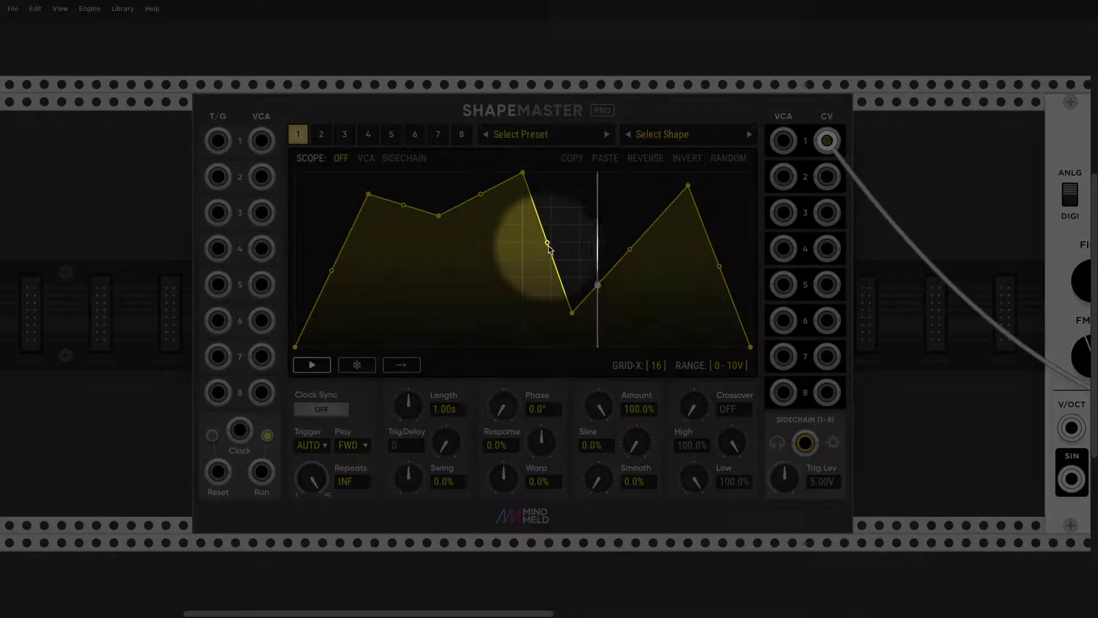
left_click_drag(547, 243, 547, 272)
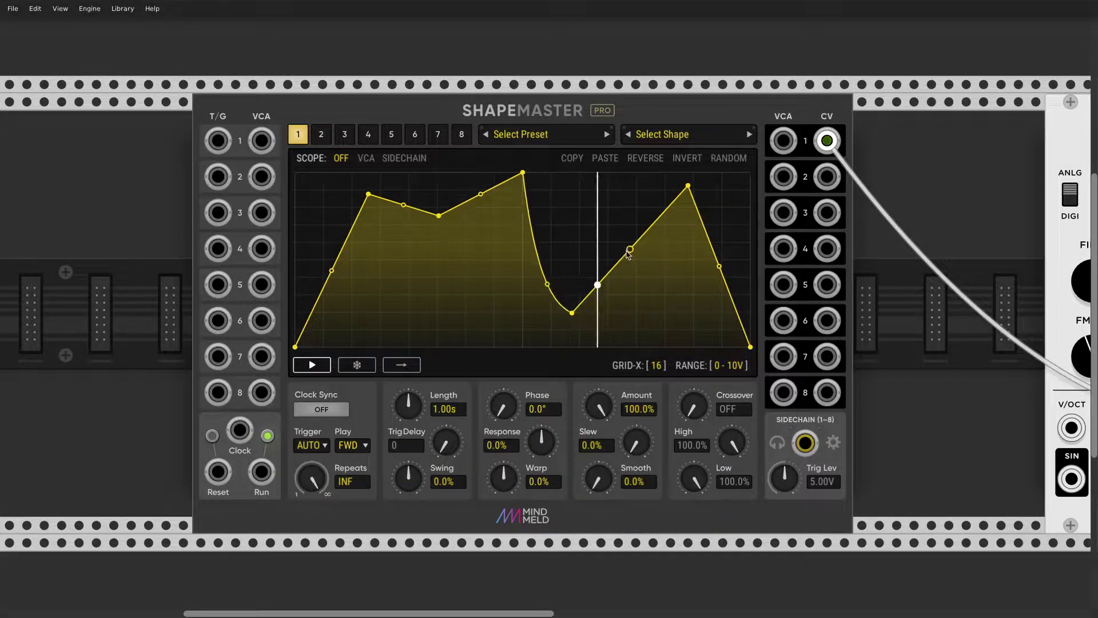
scroll(649, 258, "up", 5)
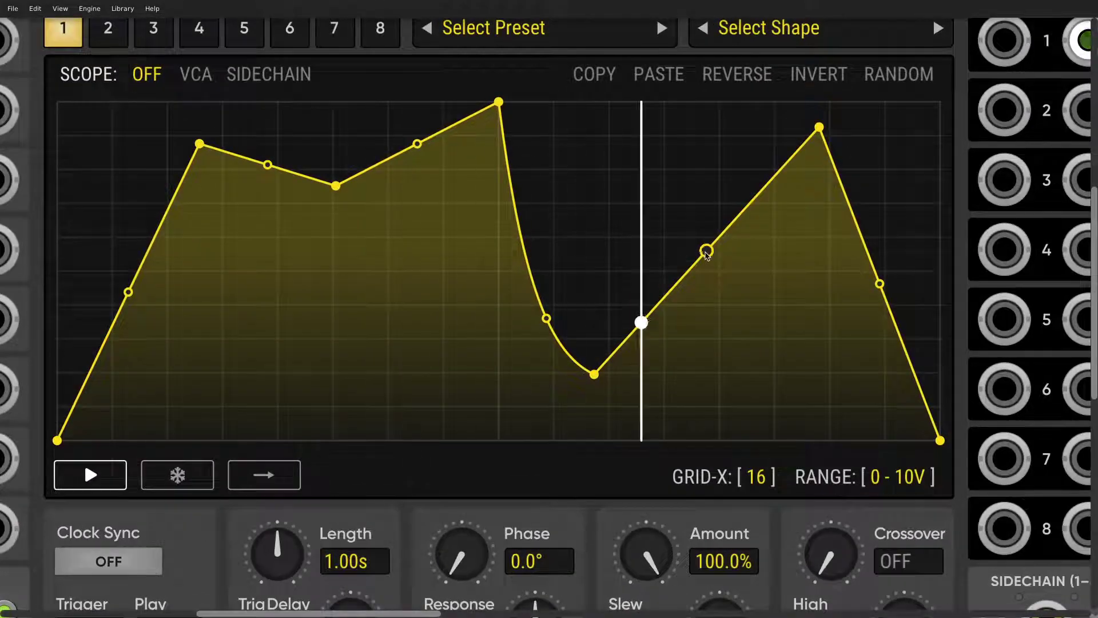
Step: Make the segment rising from the dip an S-Shape curve and deepen its bend
right_click(707, 252)
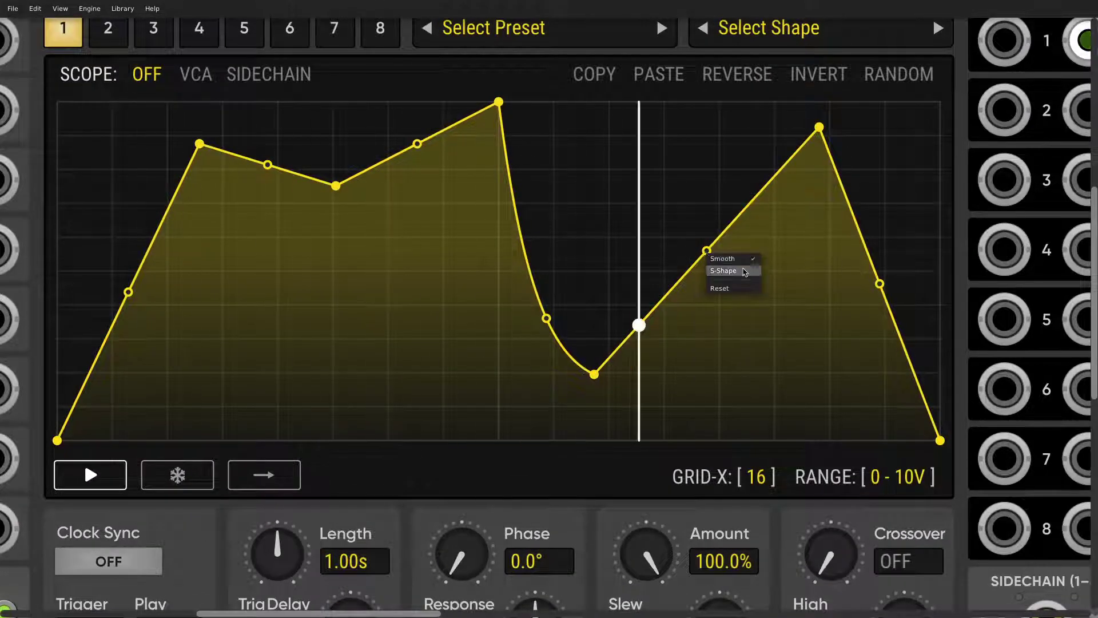
left_click(731, 277)
left_click_drag(713, 262, 663, 286)
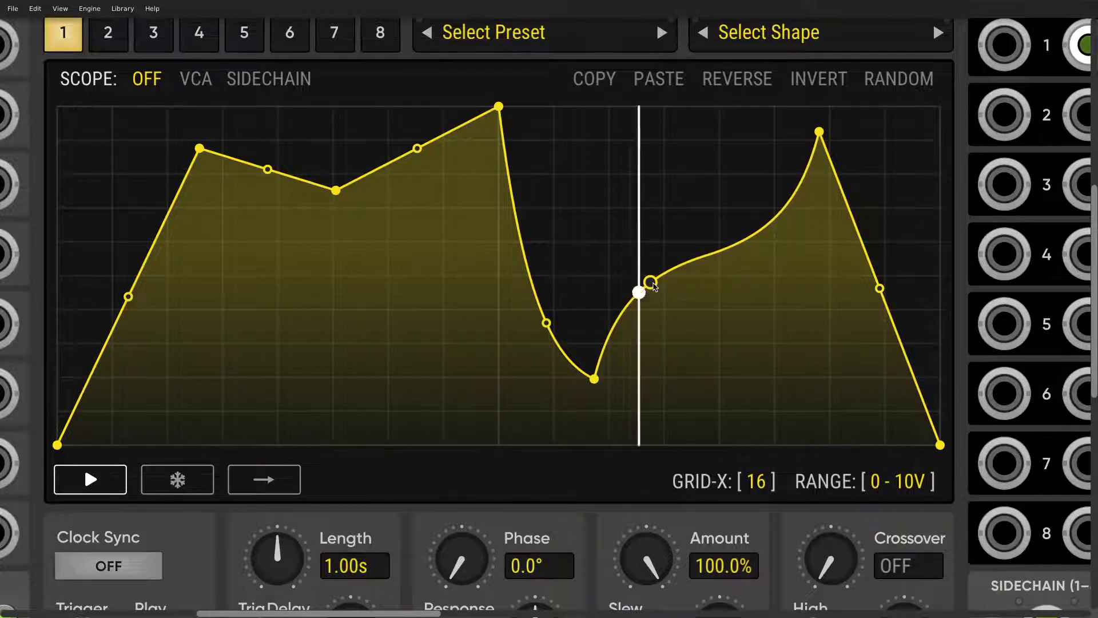
scroll(658, 285, "down", 2)
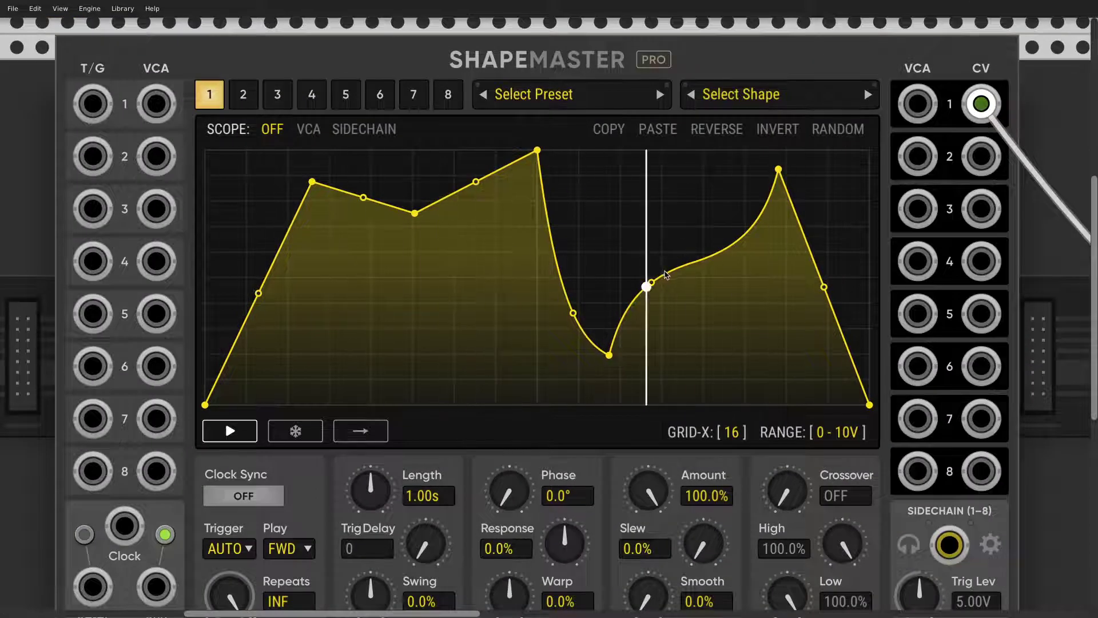
scroll(675, 266, "right", 2)
scroll(677, 273, "right", 1)
scroll(678, 271, "left", 1)
scroll(678, 270, "up", 1)
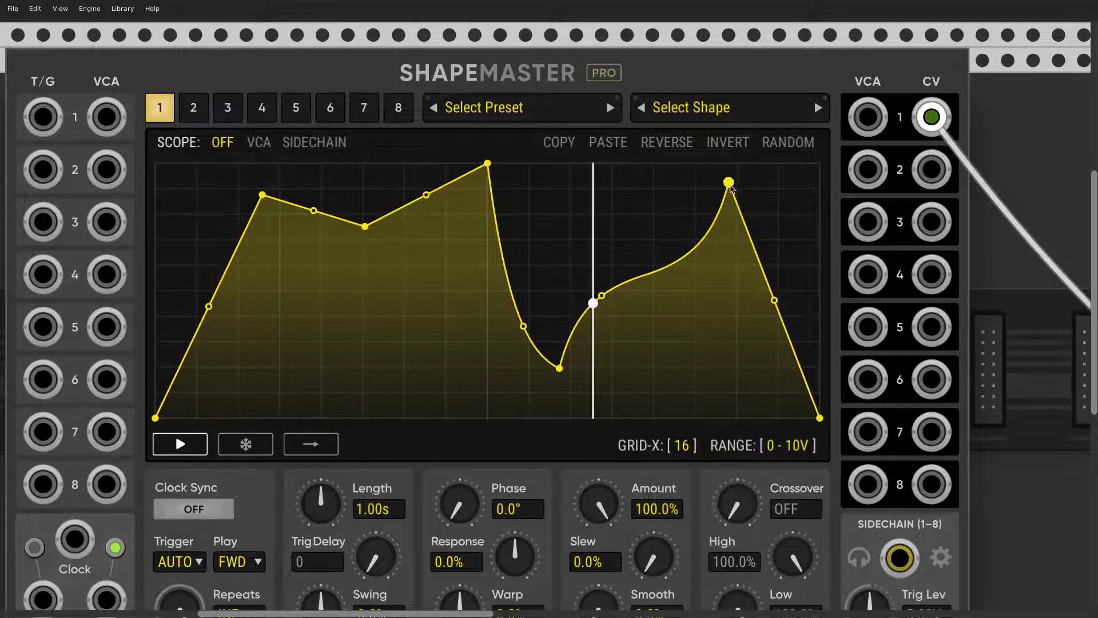
Step: Reposition the right peak, the valley point and lower the tall middle peak
left_click_drag(729, 182, 683, 225)
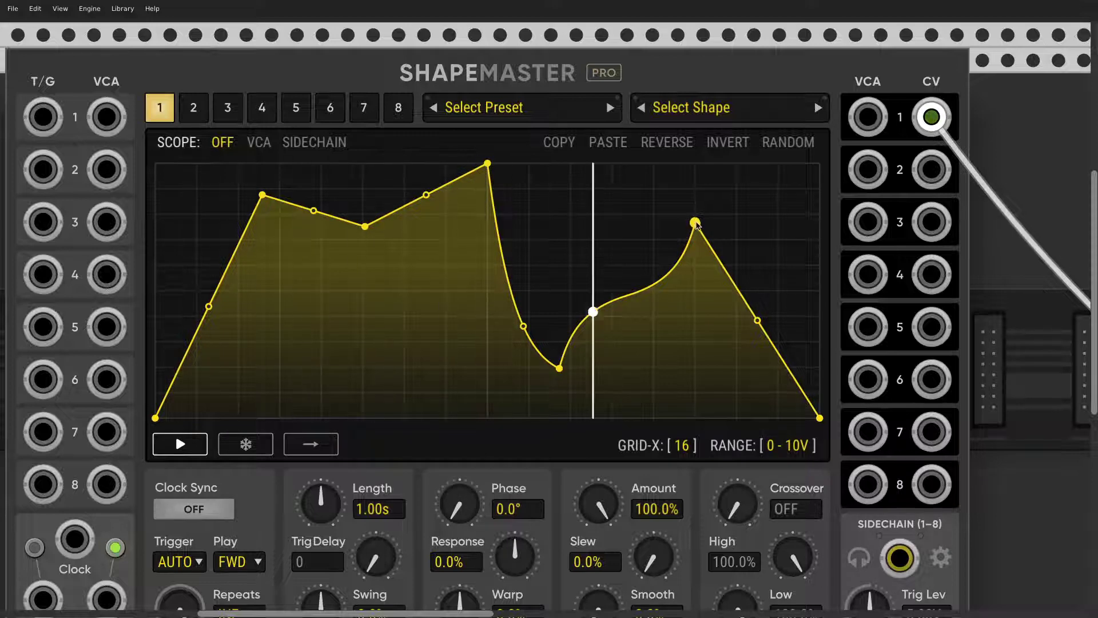
left_click_drag(688, 223, 734, 228)
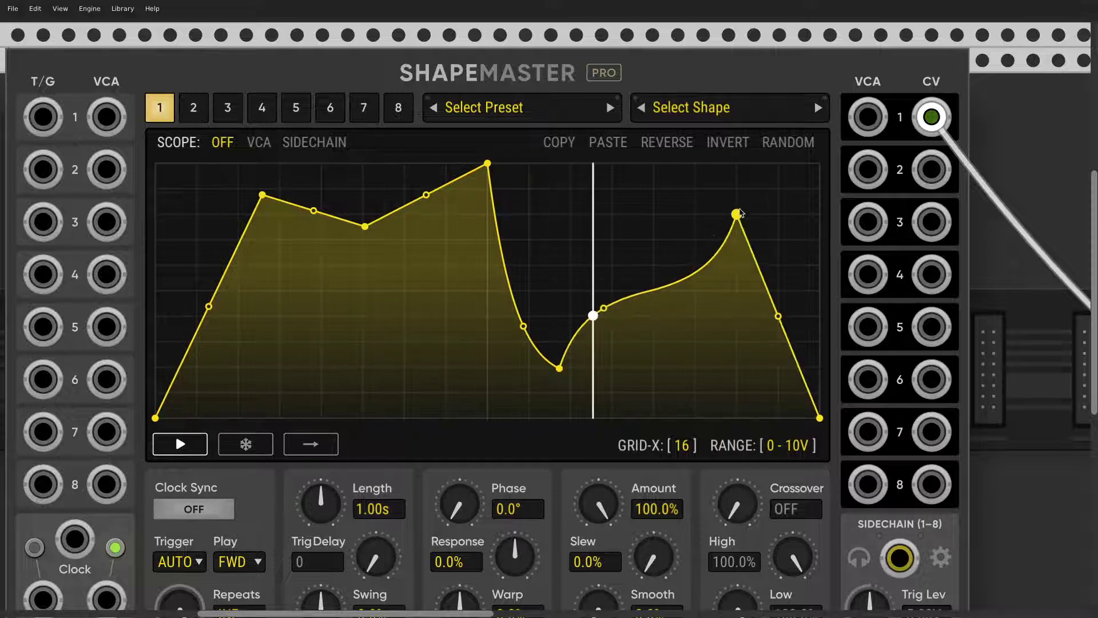
left_click_drag(559, 368, 529, 367)
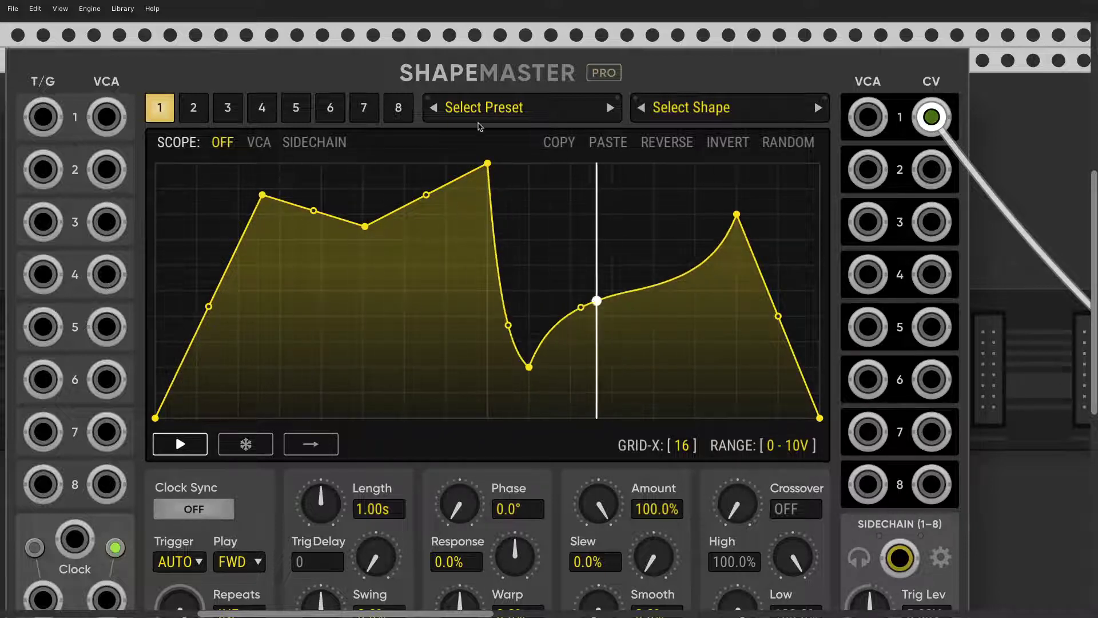
left_click_drag(488, 164, 461, 201)
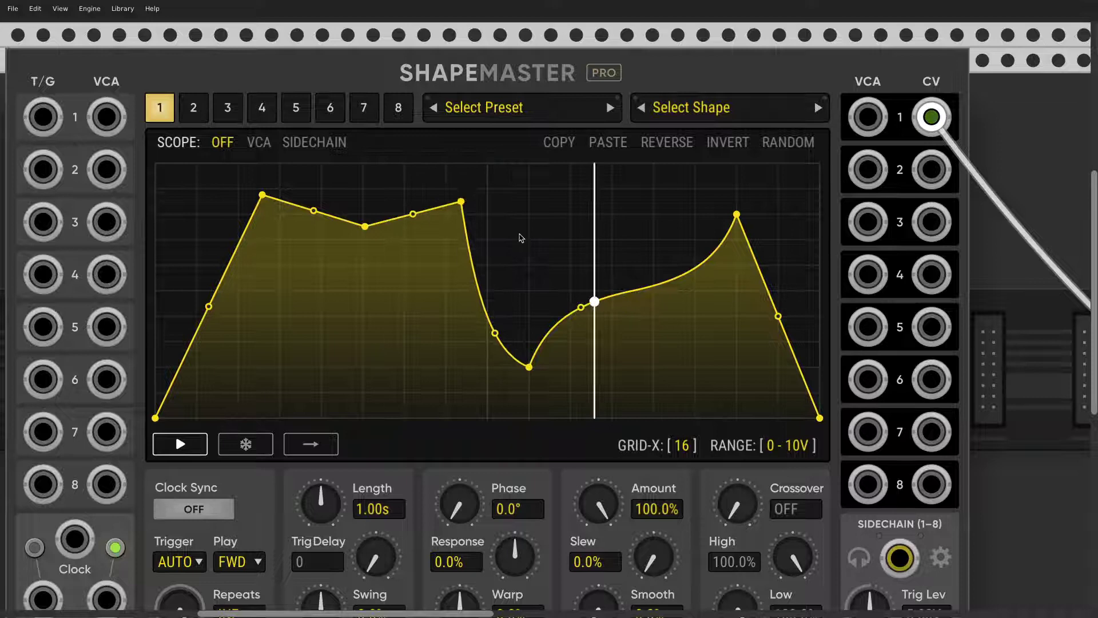
scroll(522, 236, "left", 1)
scroll(522, 235, "left", 1)
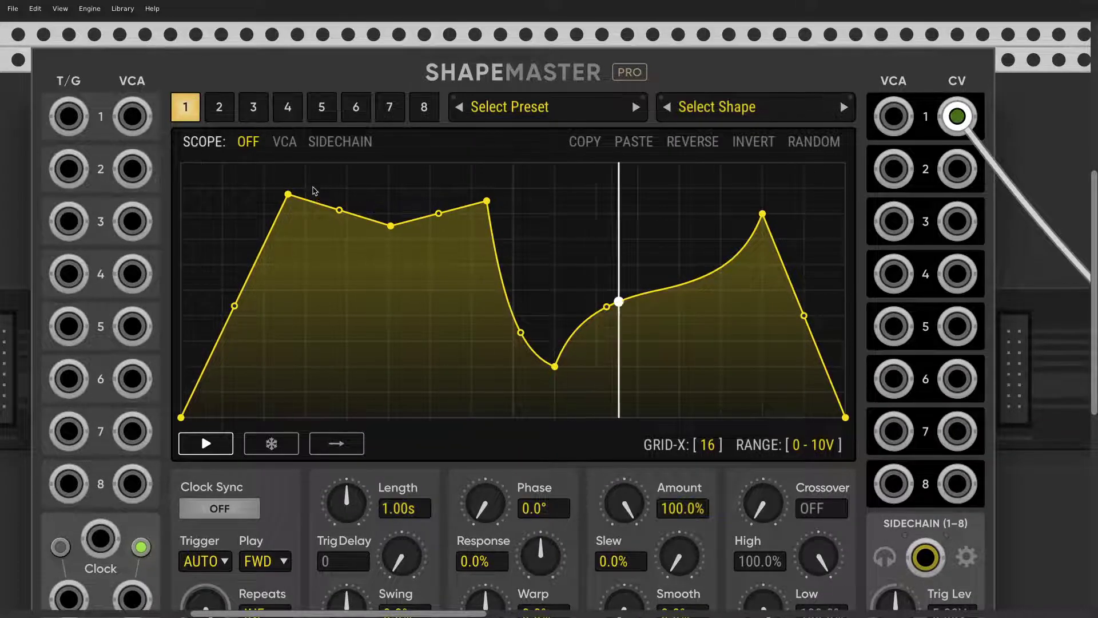
scroll(432, 223, "up", 1)
Step: Thin ShapeMaster Pro's curve line width to 0.3 pt
right_click(337, 88)
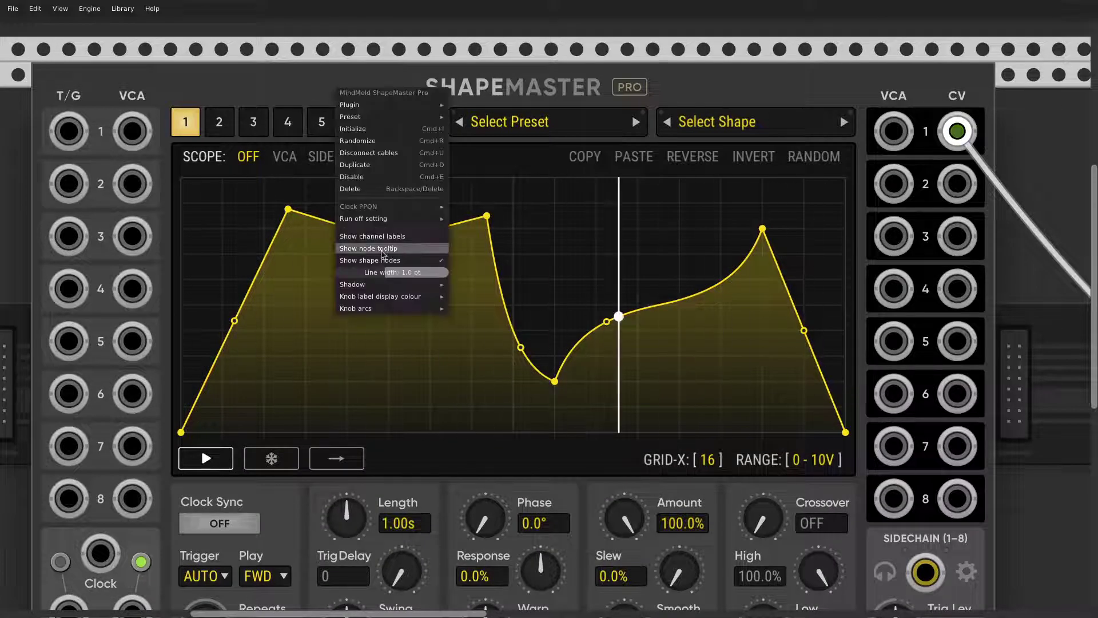
left_click_drag(381, 276, 331, 277)
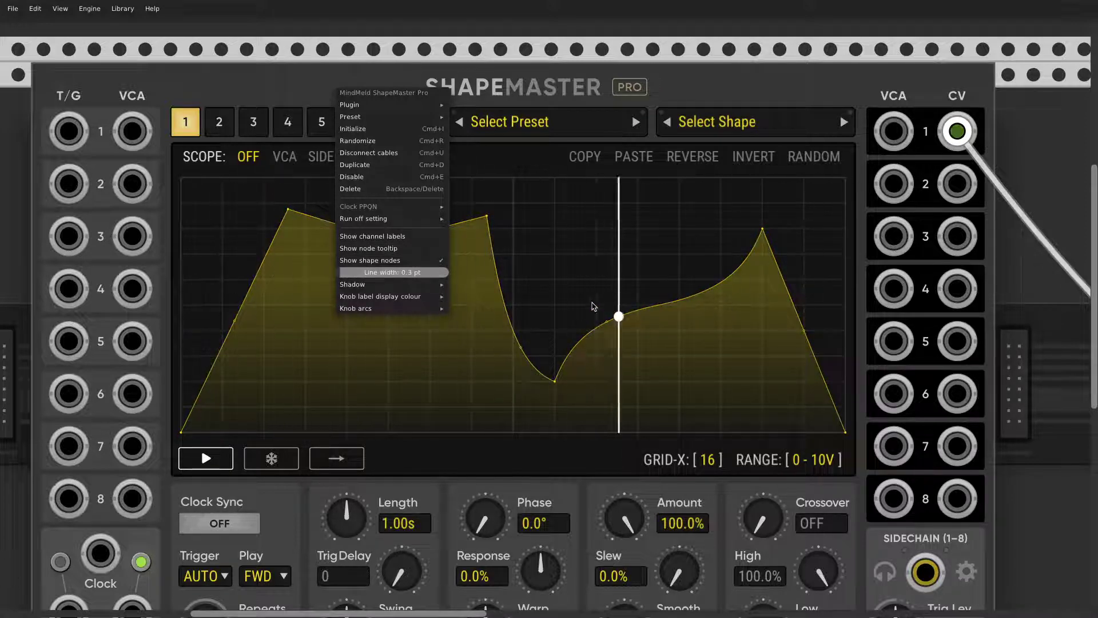
left_click(593, 306)
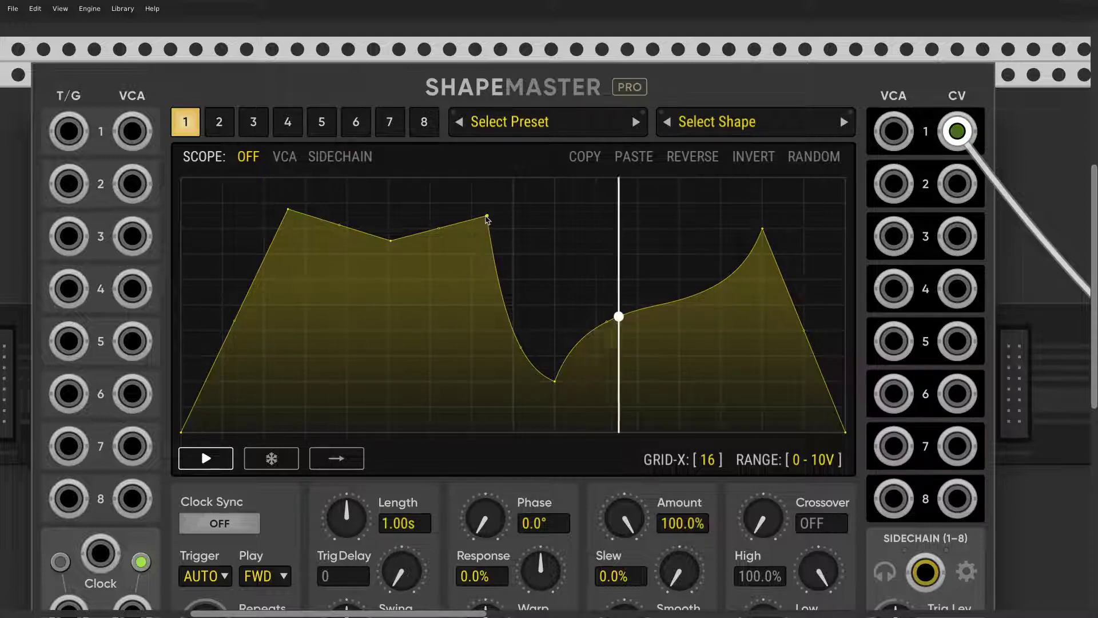
right_click(192, 123)
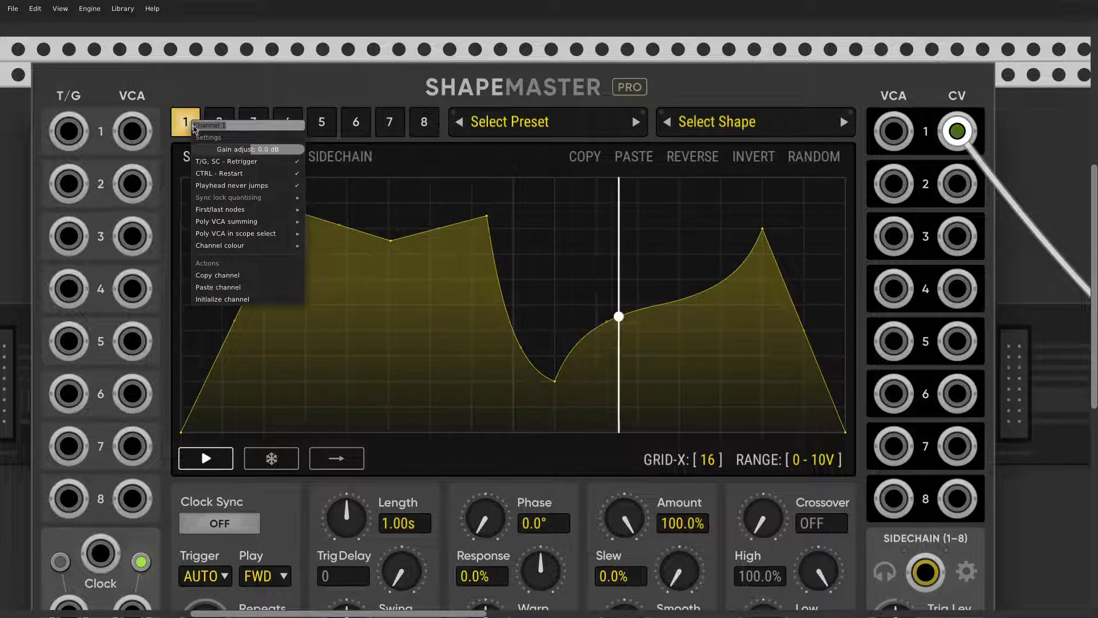
left_click(258, 95)
Step: Hide the shape node dots and move the right peak lower and further left
right_click(258, 95)
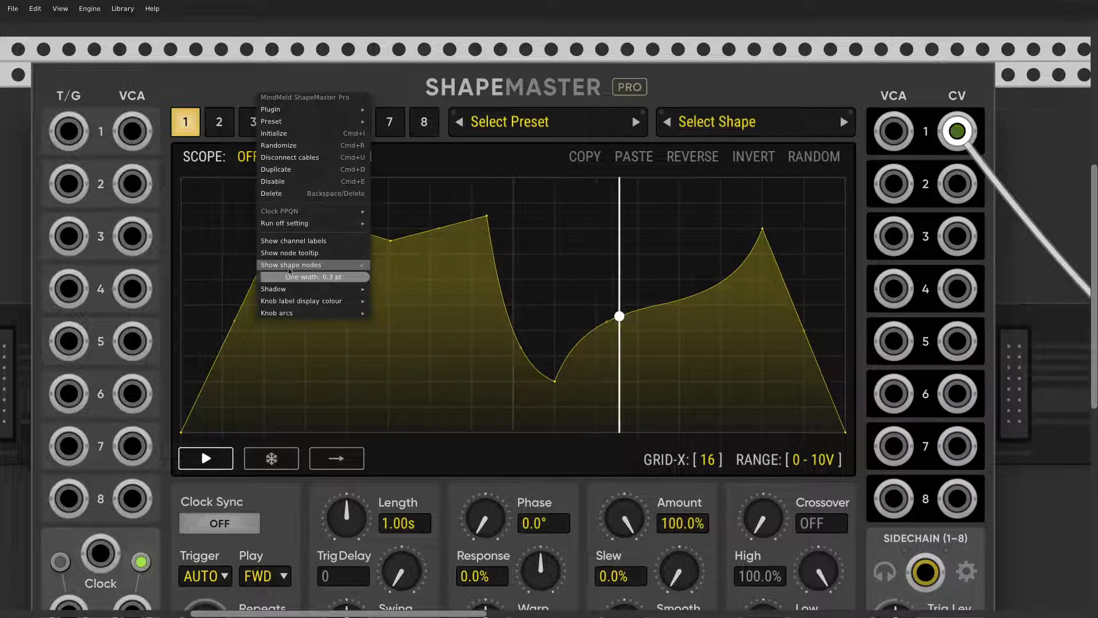
left_click(290, 267)
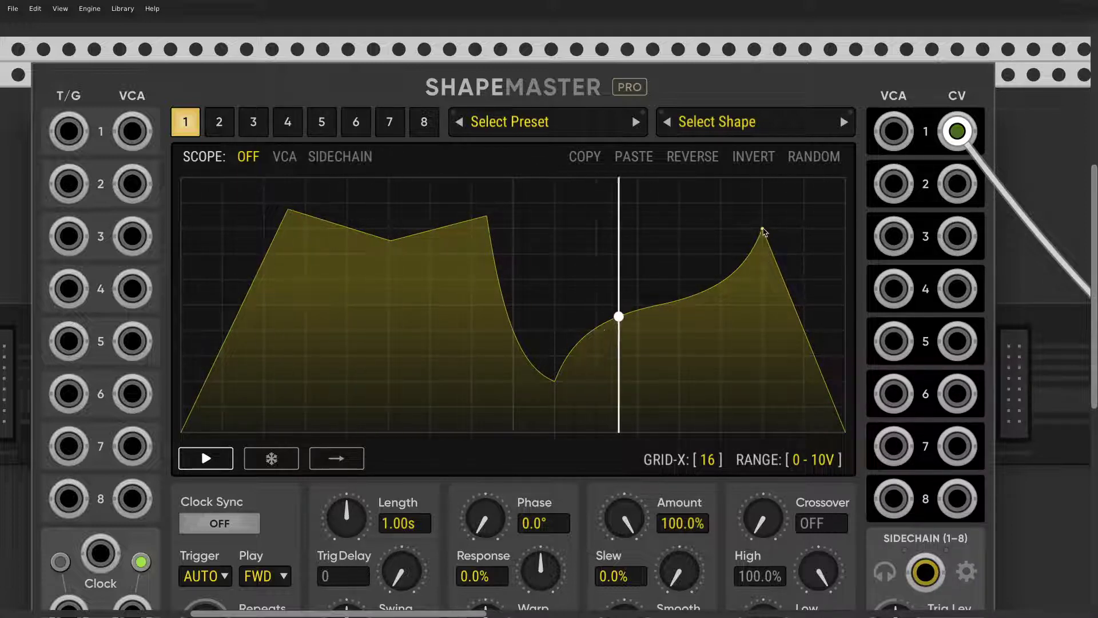
left_click_drag(762, 231, 708, 240)
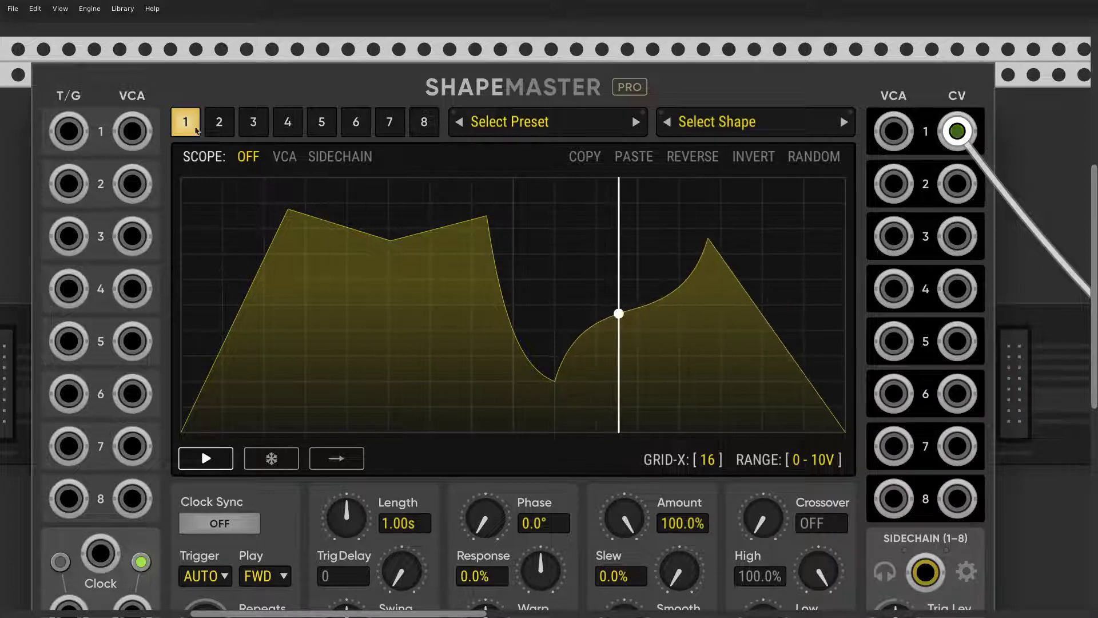
Step: Set channel 1's playhead to never jump and enable Show channel labels
right_click(174, 122)
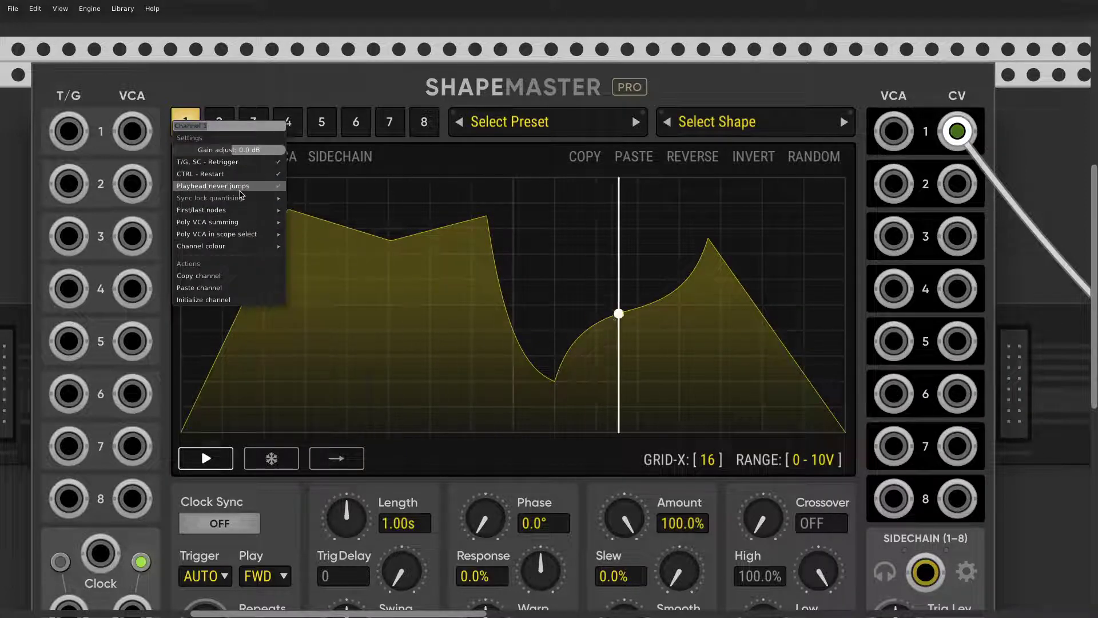
left_click(213, 186)
left_click(216, 93)
right_click(216, 93)
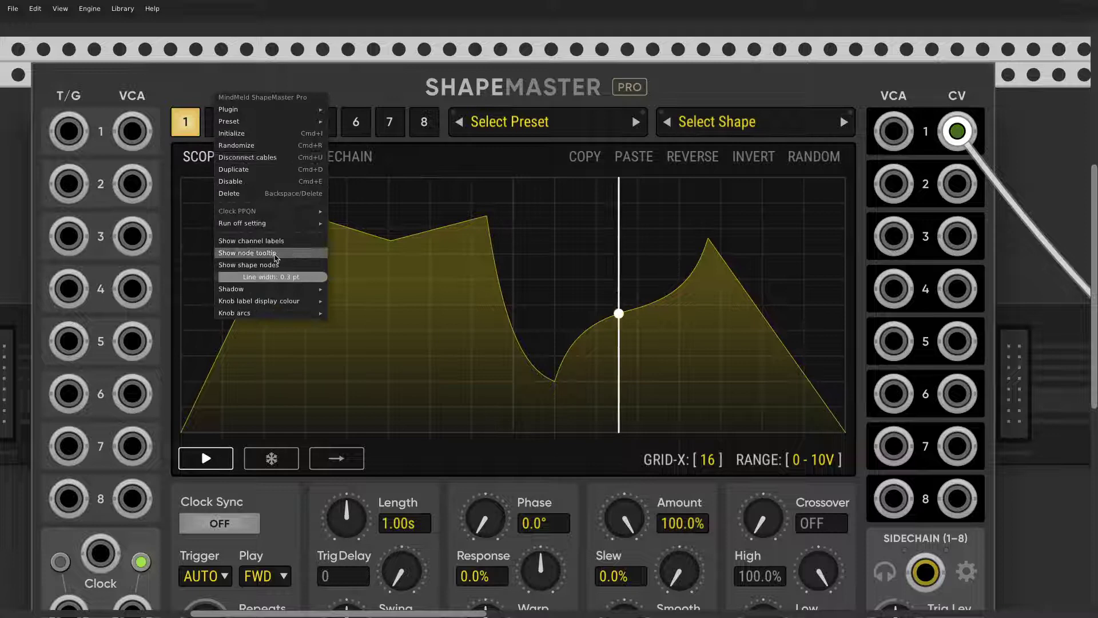
left_click(303, 245)
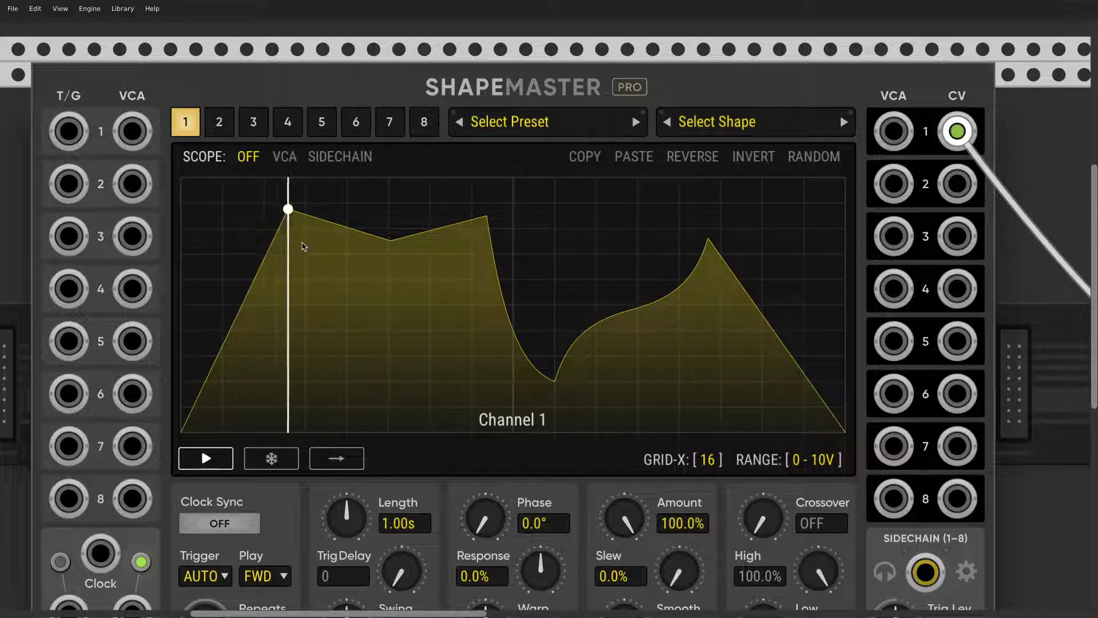
Step: Rename channel 1 to 'LFO' and set its channel colour to Blue
right_click(181, 115)
type("LFO")
key("Return")
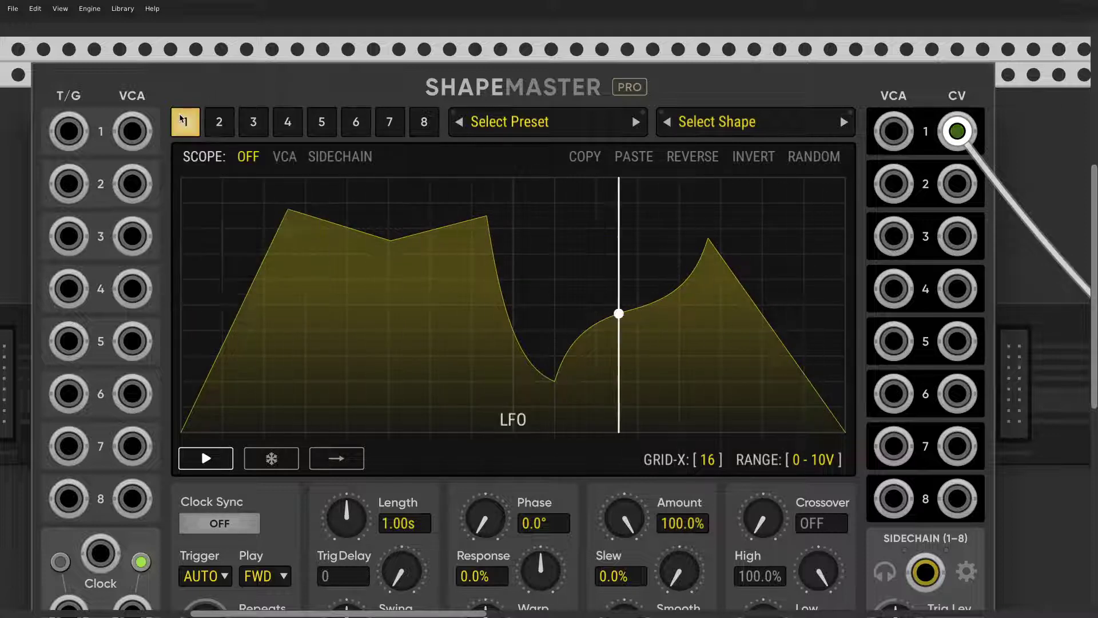
right_click(191, 116)
mouse_move(255, 241)
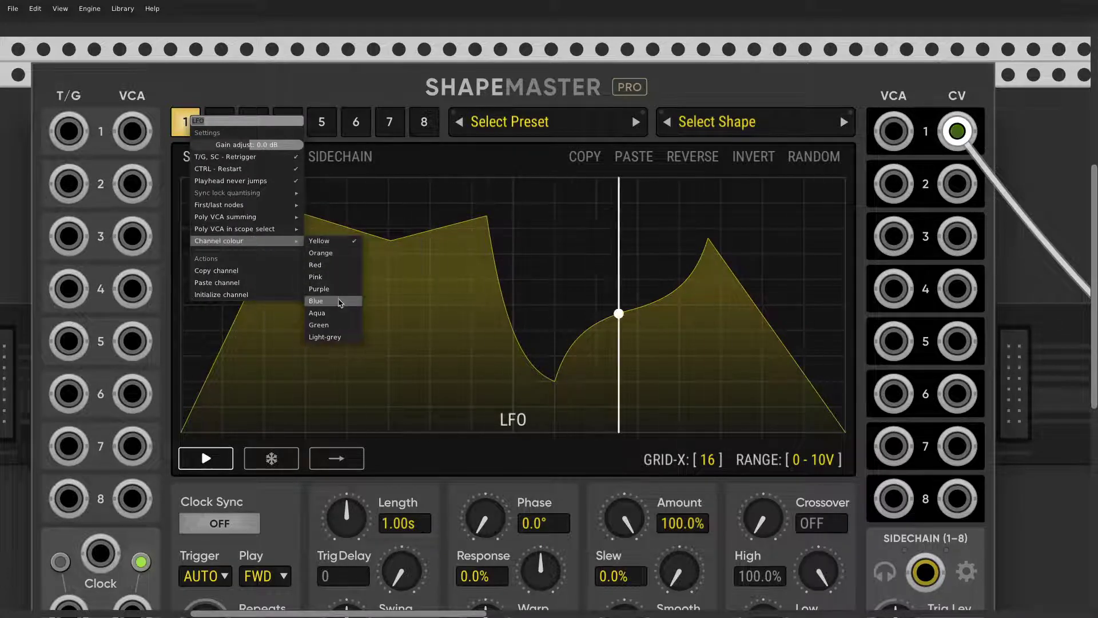
left_click(340, 305)
right_click(186, 122)
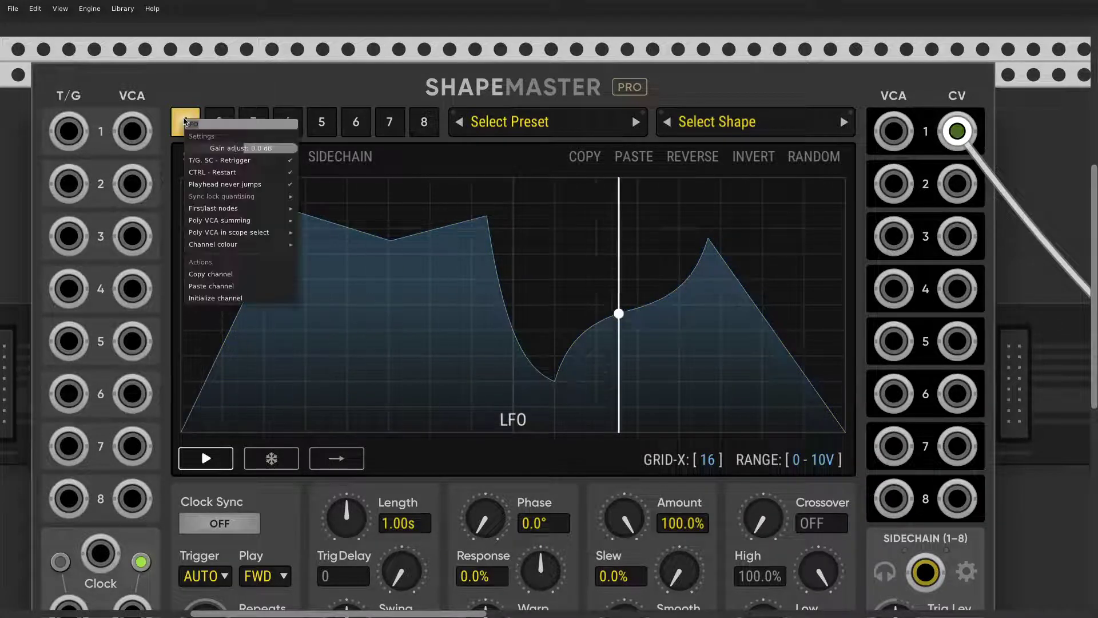
left_click(231, 86)
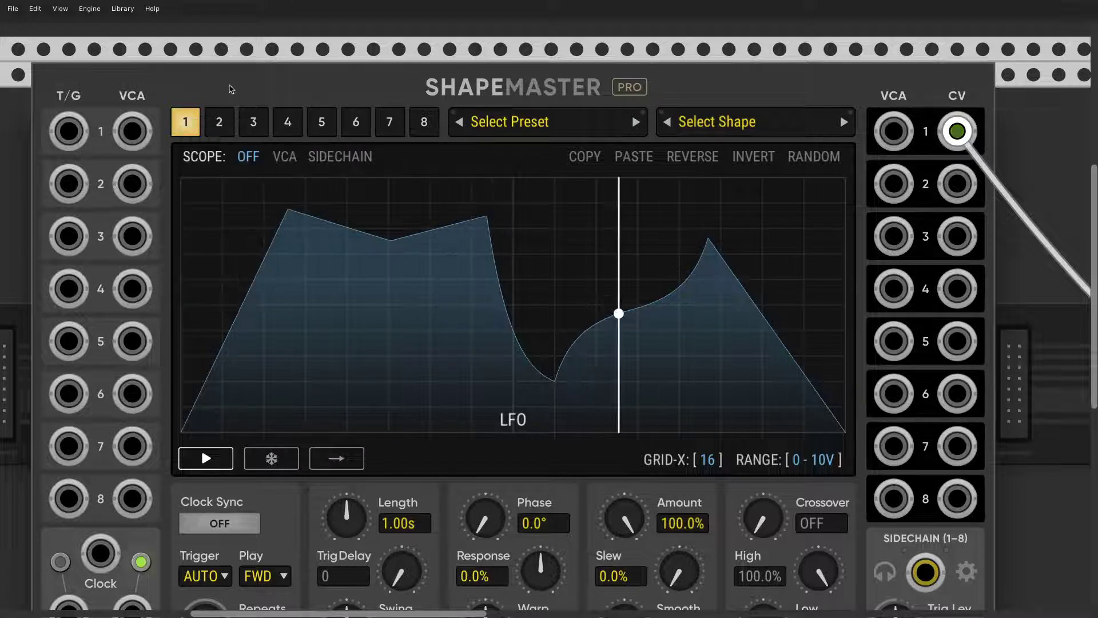
right_click(231, 86)
left_click(311, 240)
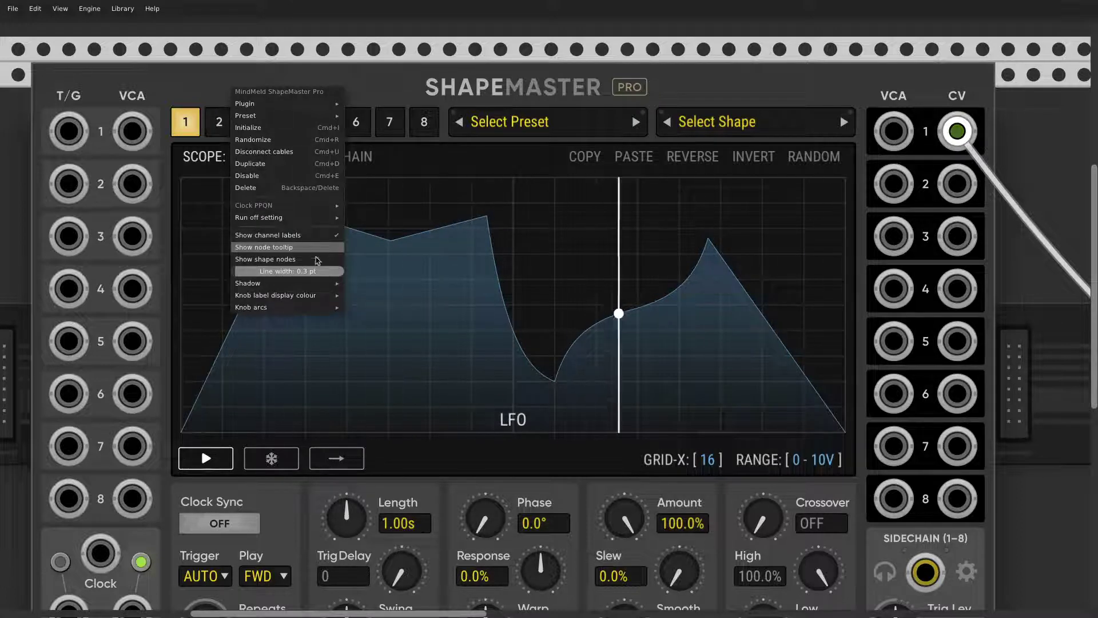
Step: Turn on Show node tooltip so LFO nodes display values like 8.76V at 0.161s
left_click(497, 222)
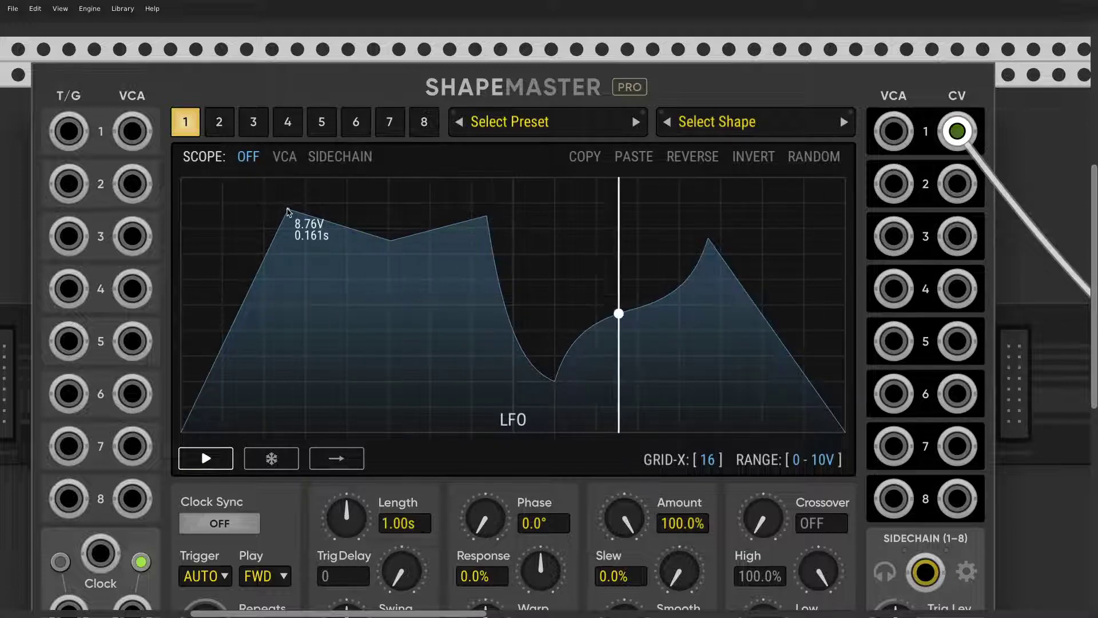
scroll(288, 212, "up", 5)
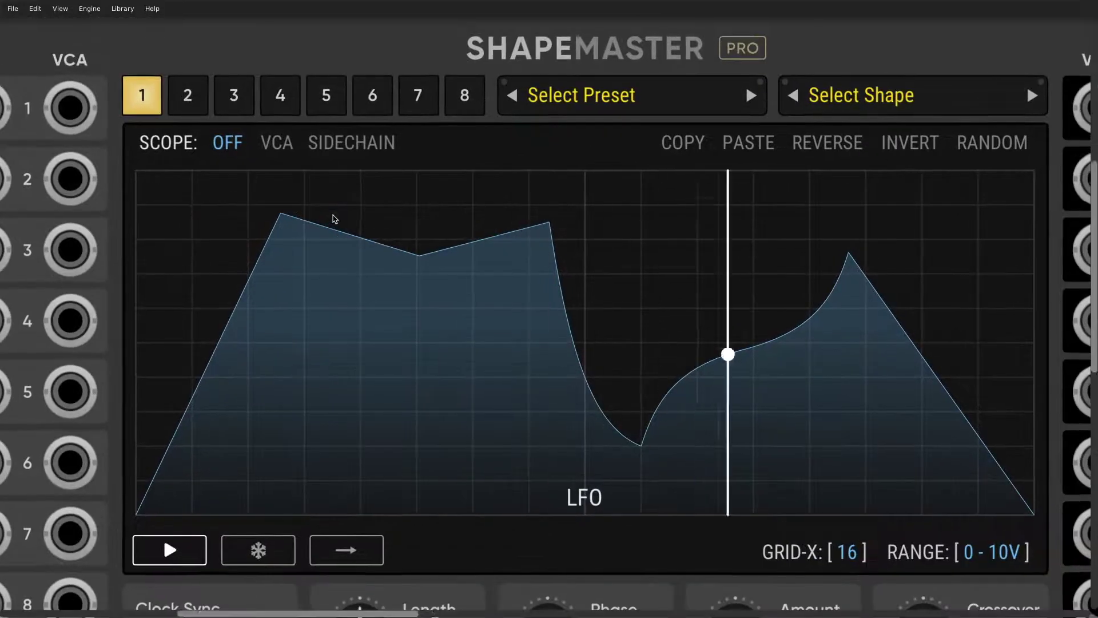
Step: Drag out a new peak node before the central dip and make its rising segment S-shaped
scroll(333, 215, "right", 2)
scroll(333, 215, "down", 1)
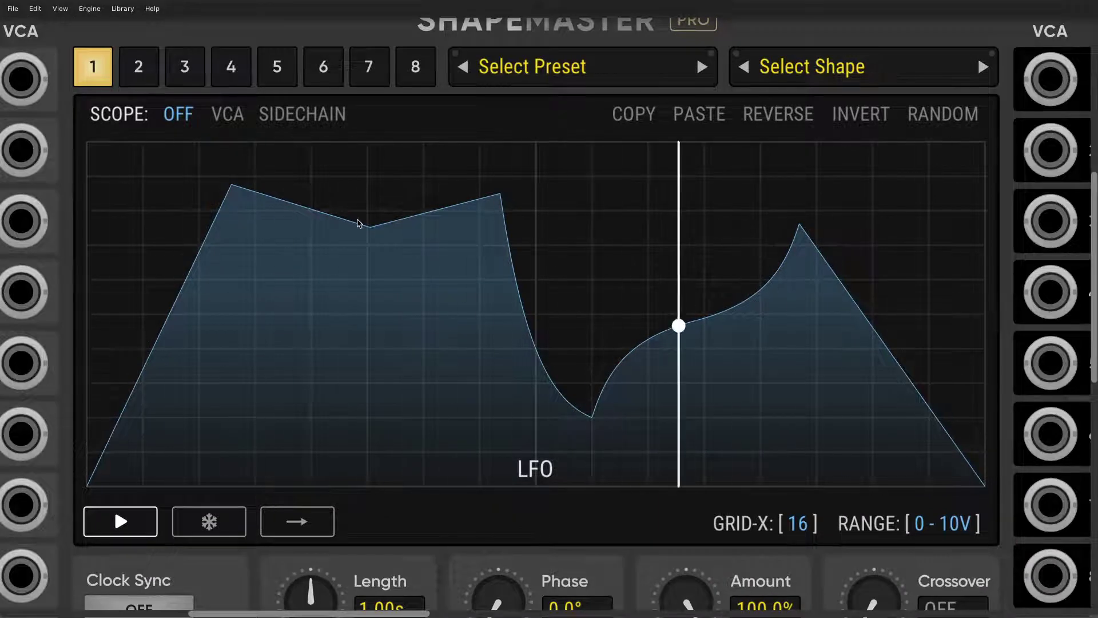
left_click_drag(409, 216, 449, 397)
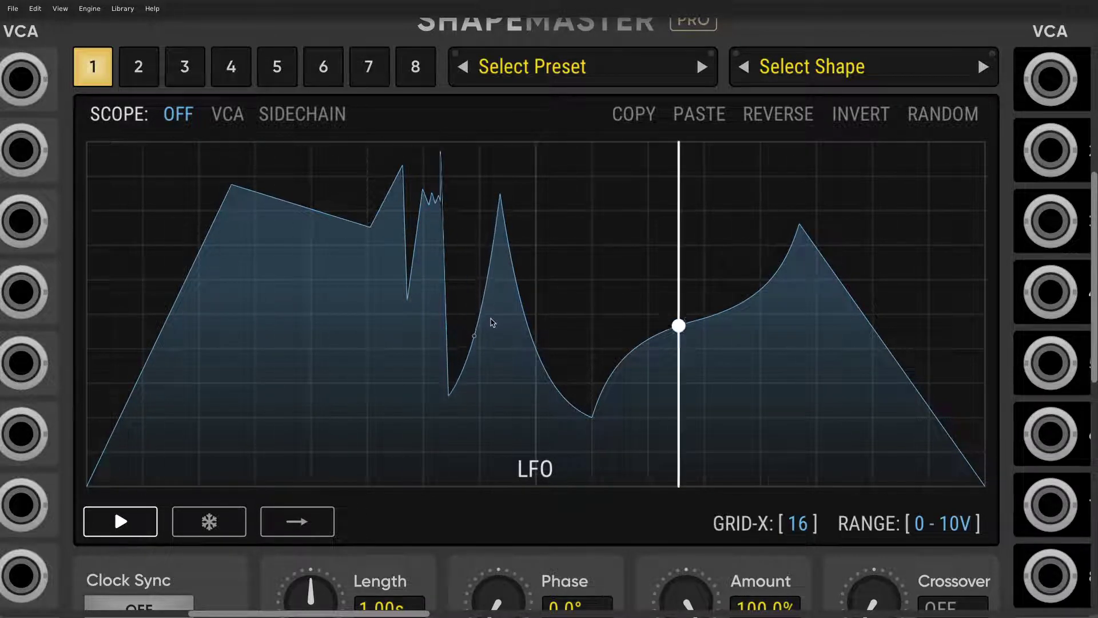
right_click(474, 338)
left_click(497, 360)
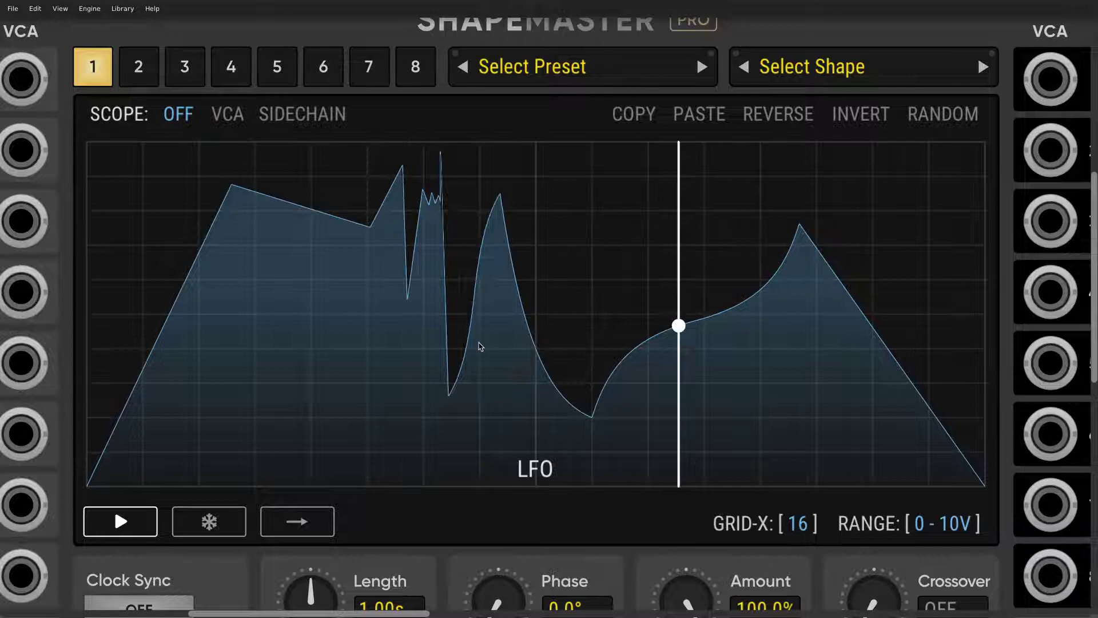
scroll(493, 292, "down", 1)
scroll(485, 269, "up", 1)
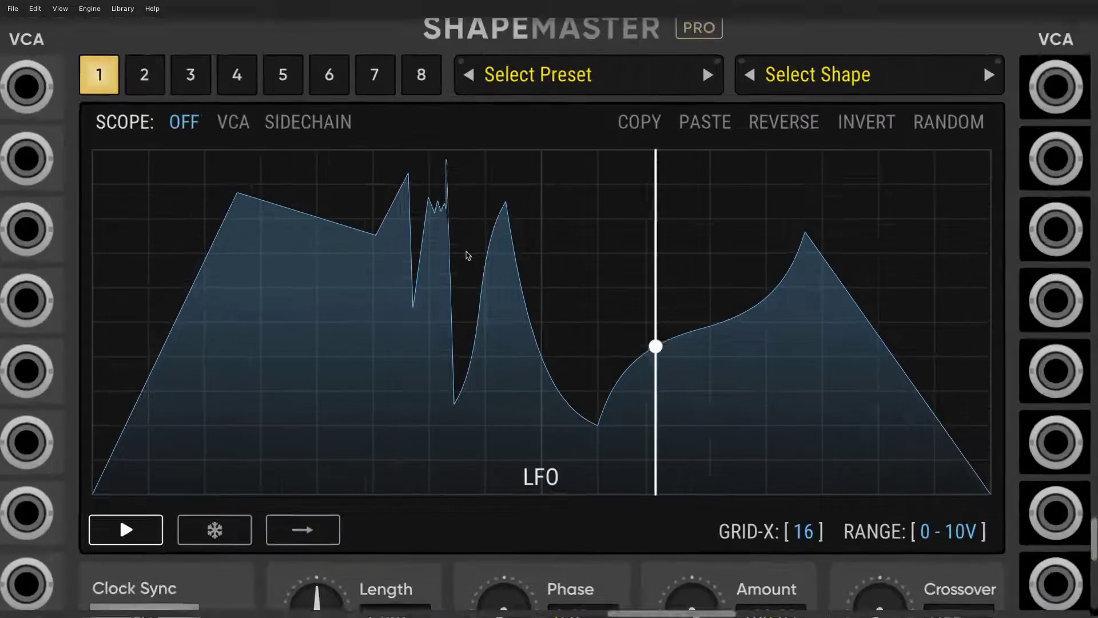
left_click_drag(442, 156, 494, 196)
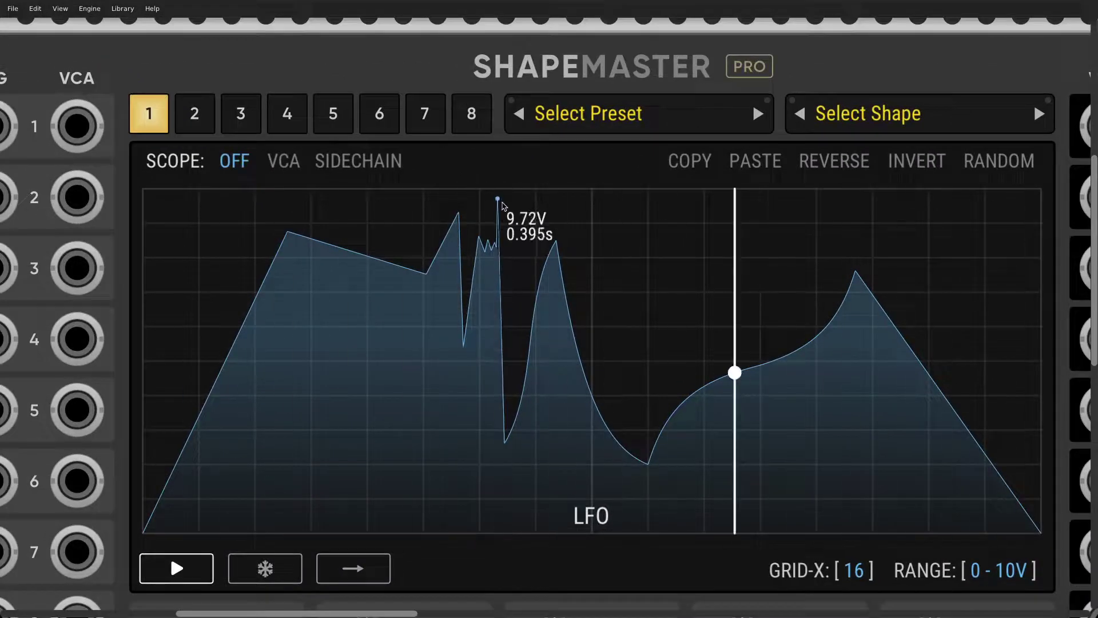
scroll(503, 212, "down", 1)
scroll(516, 230, "down", 4)
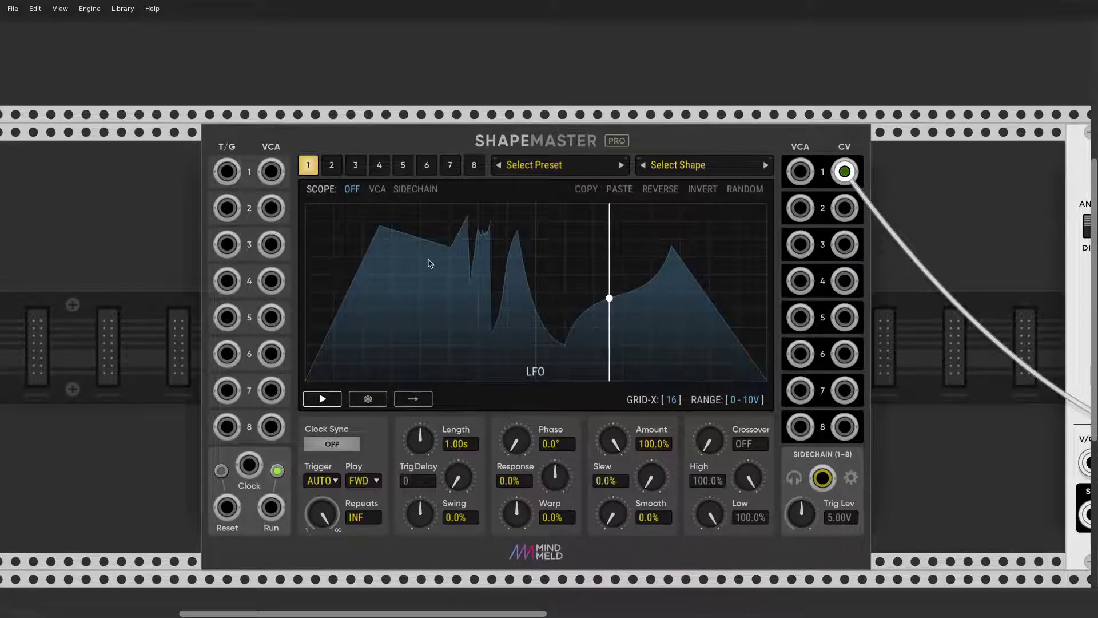
scroll(430, 264, "right", 2)
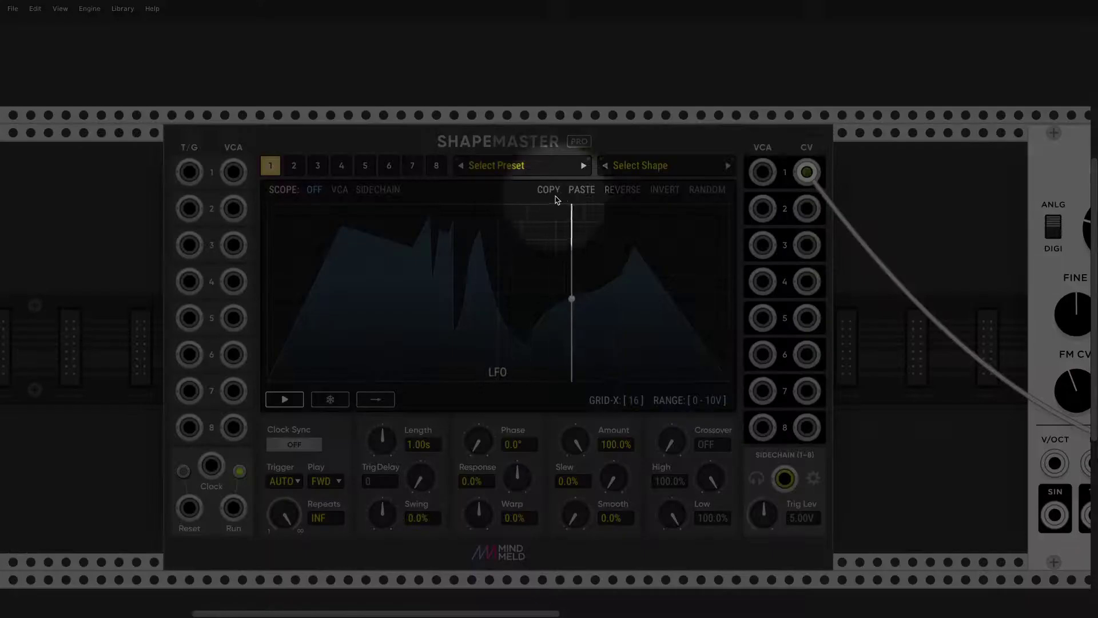
left_click(626, 191)
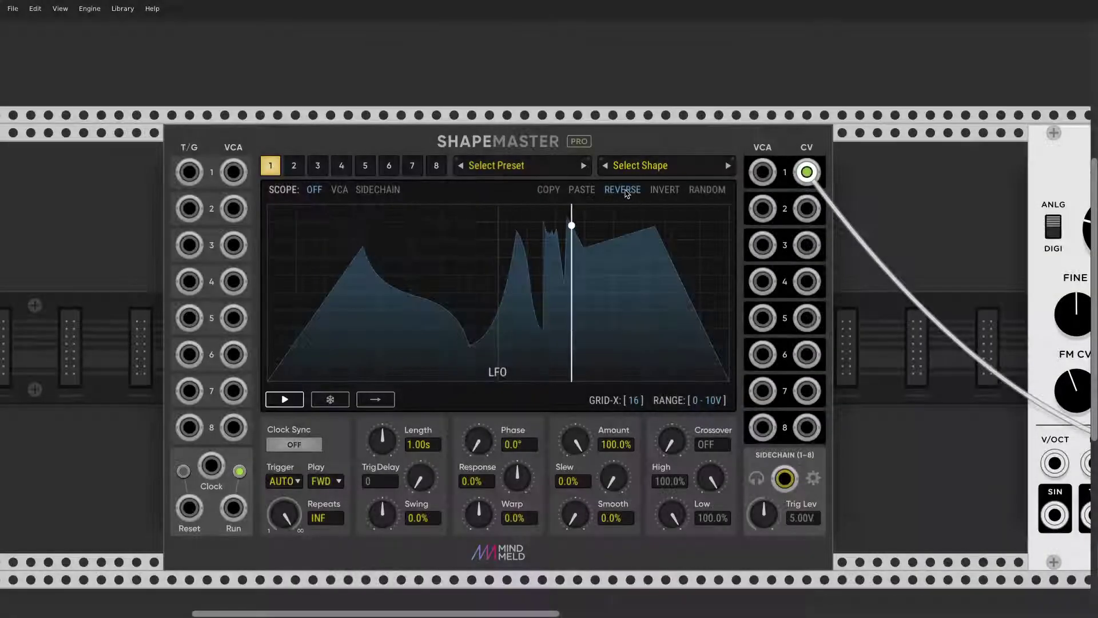
left_click(626, 192)
left_click(665, 190)
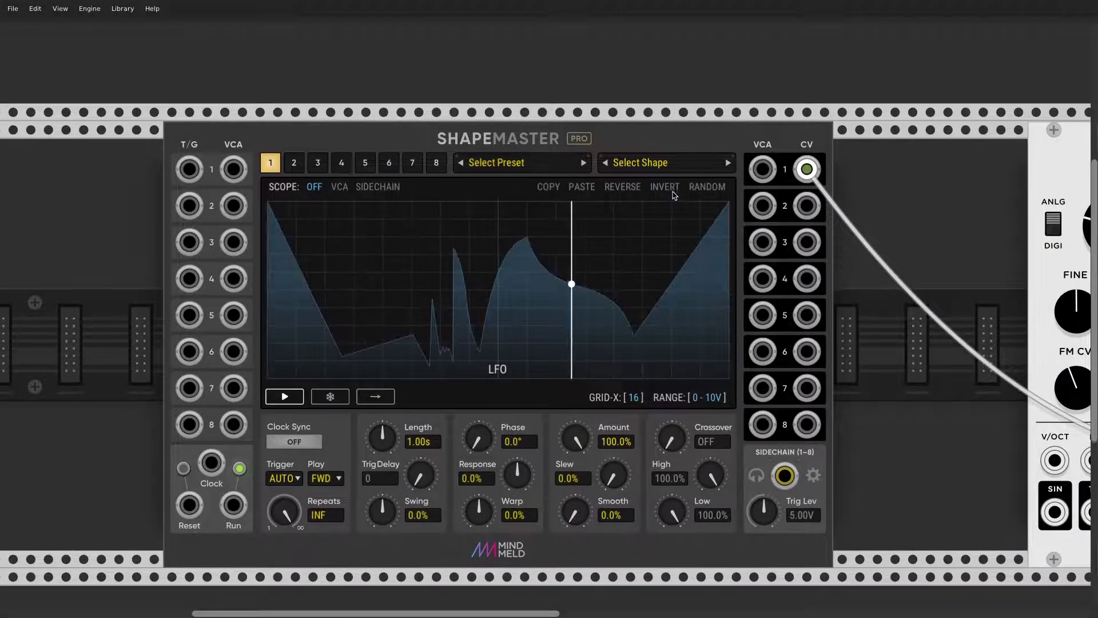
left_click(664, 193)
Step: Check the RANDOM randomisation settings and randomise the LFO shape once
right_click(707, 192)
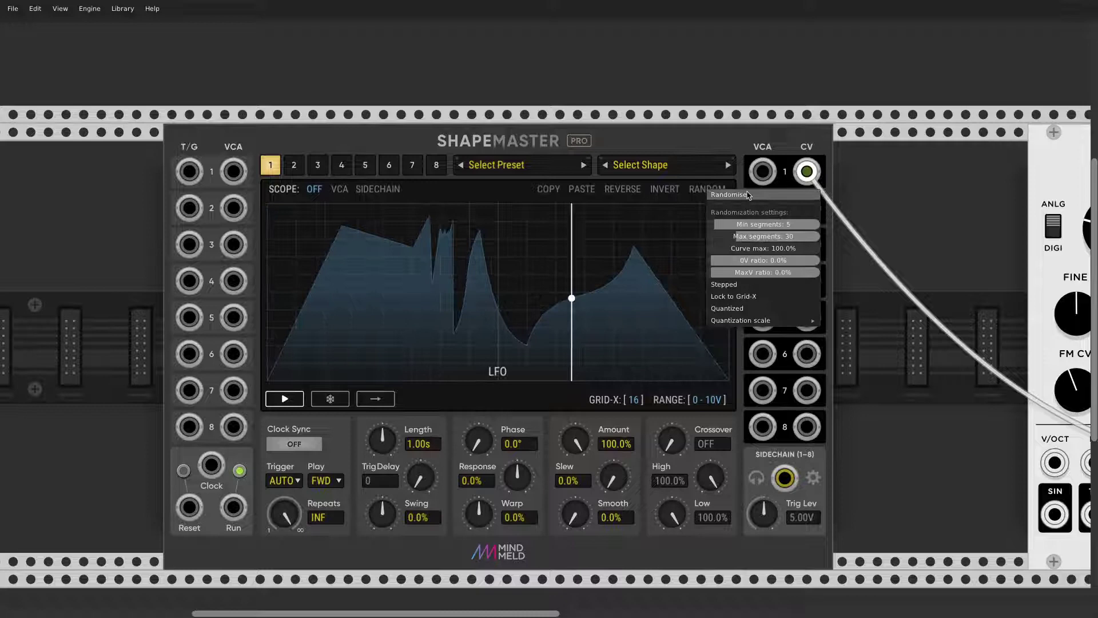
left_click(750, 195)
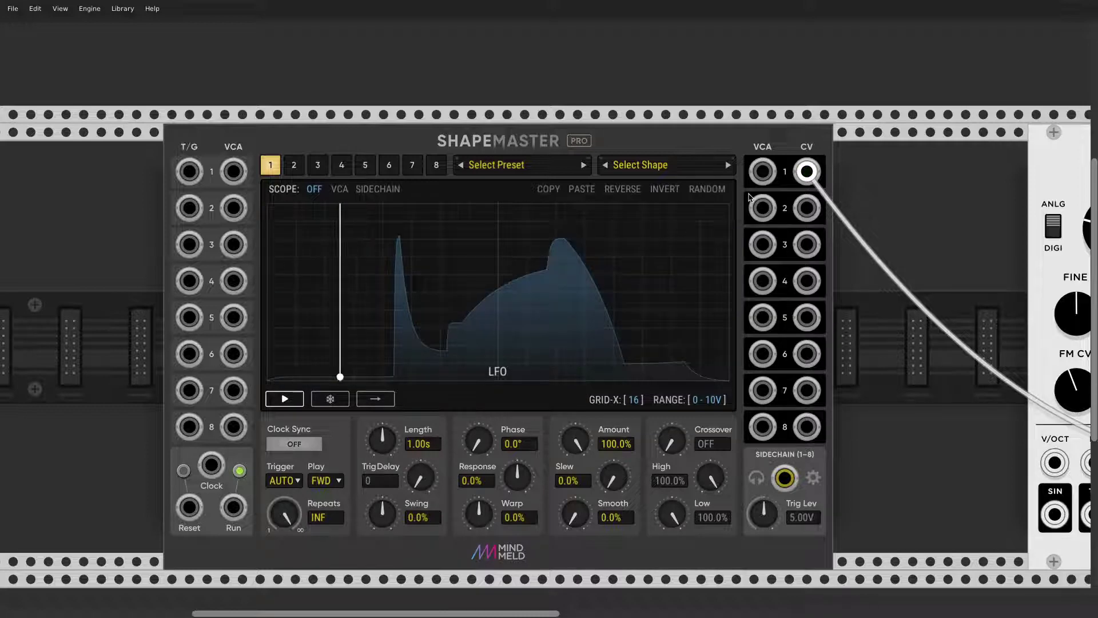
right_click(706, 192)
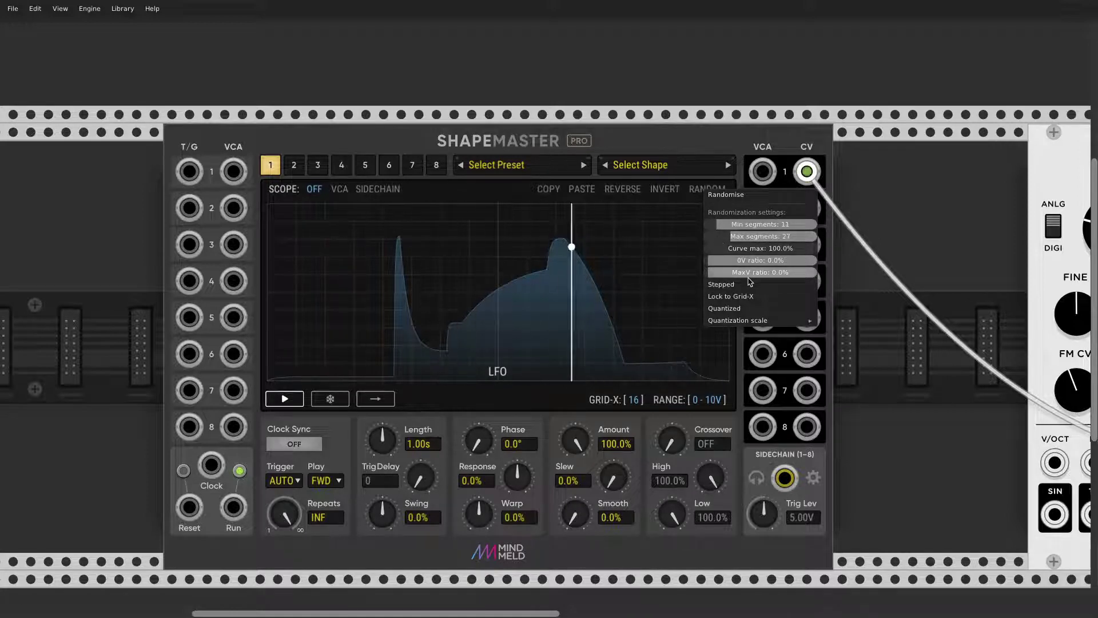
mouse_move(762, 321)
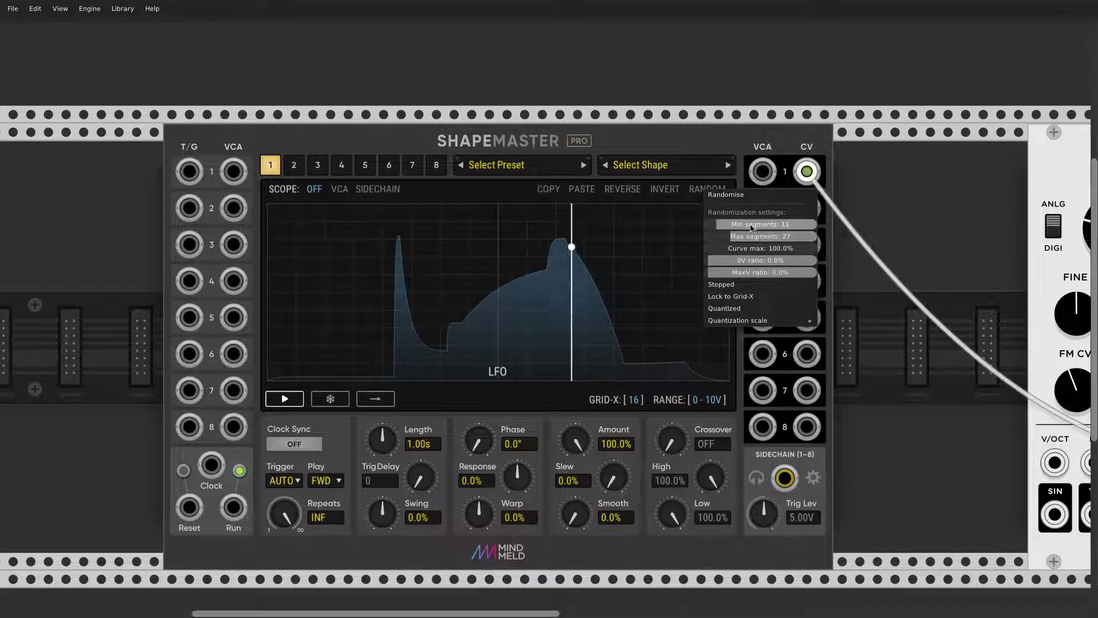
left_click(722, 144)
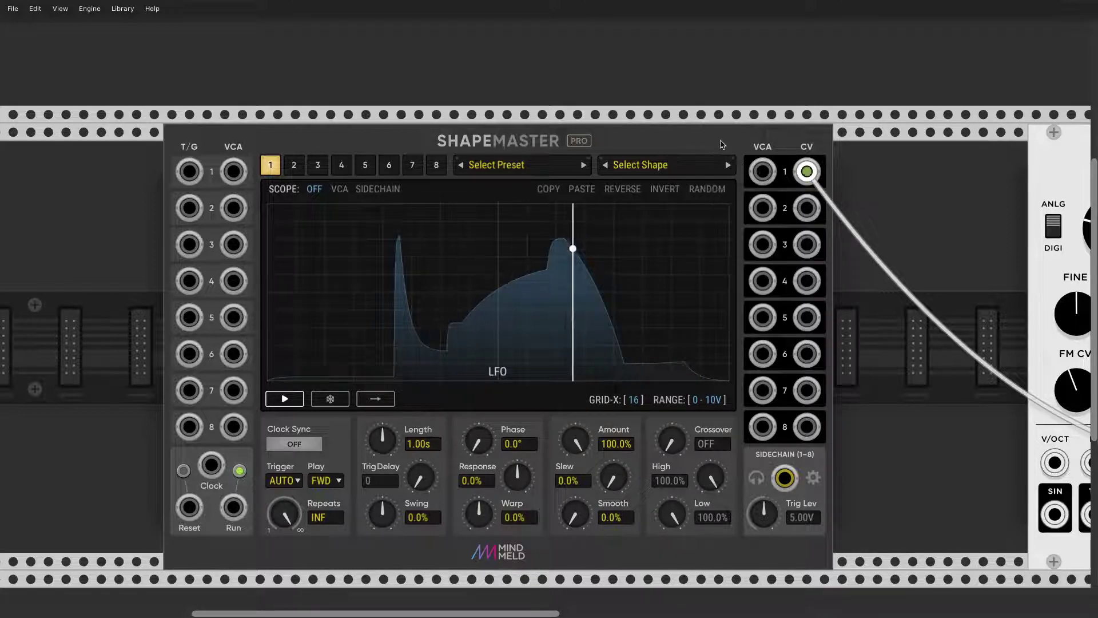
right_click(709, 191)
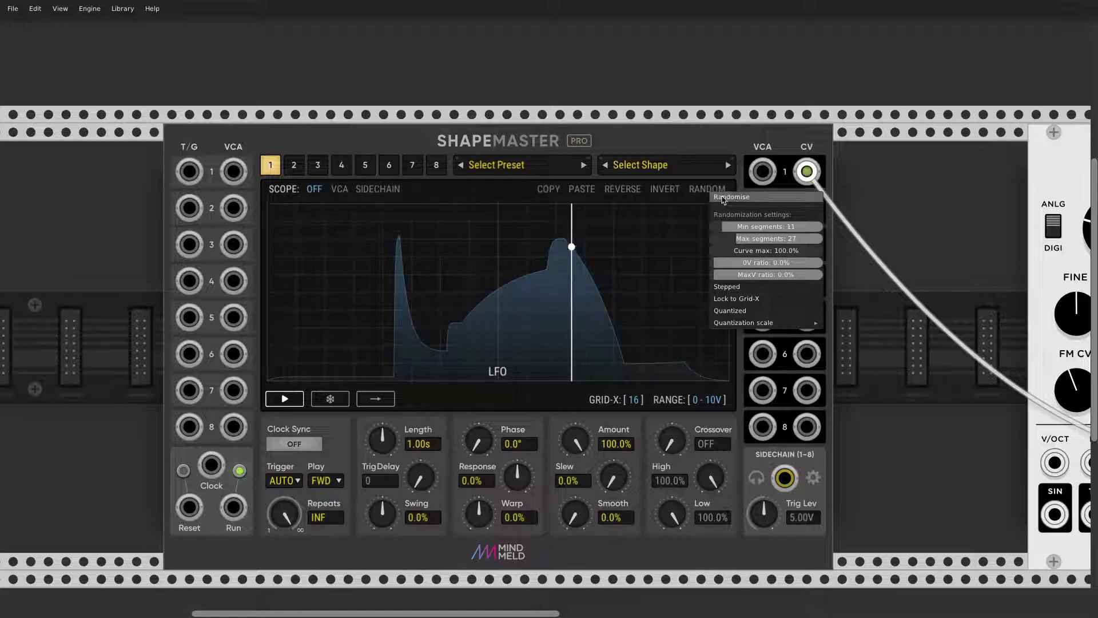
left_click(707, 177)
Step: Keep randomising the LFO until a shape with several rounded humps and sharp spikes appears
right_click(707, 190)
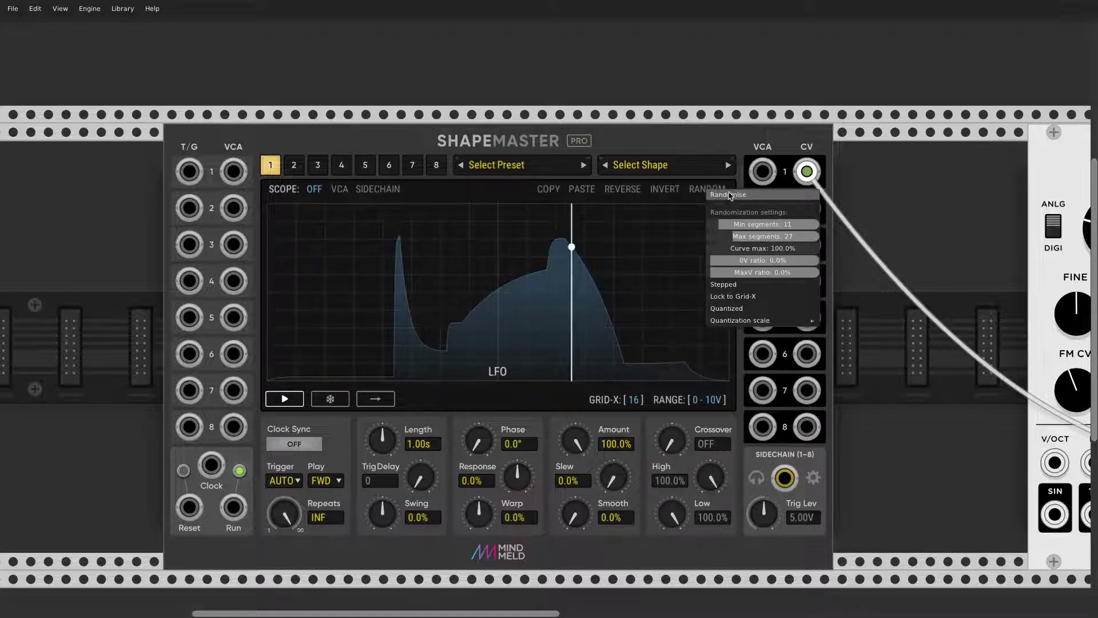
left_click(730, 196)
right_click(708, 192)
left_click(723, 194)
right_click(708, 190)
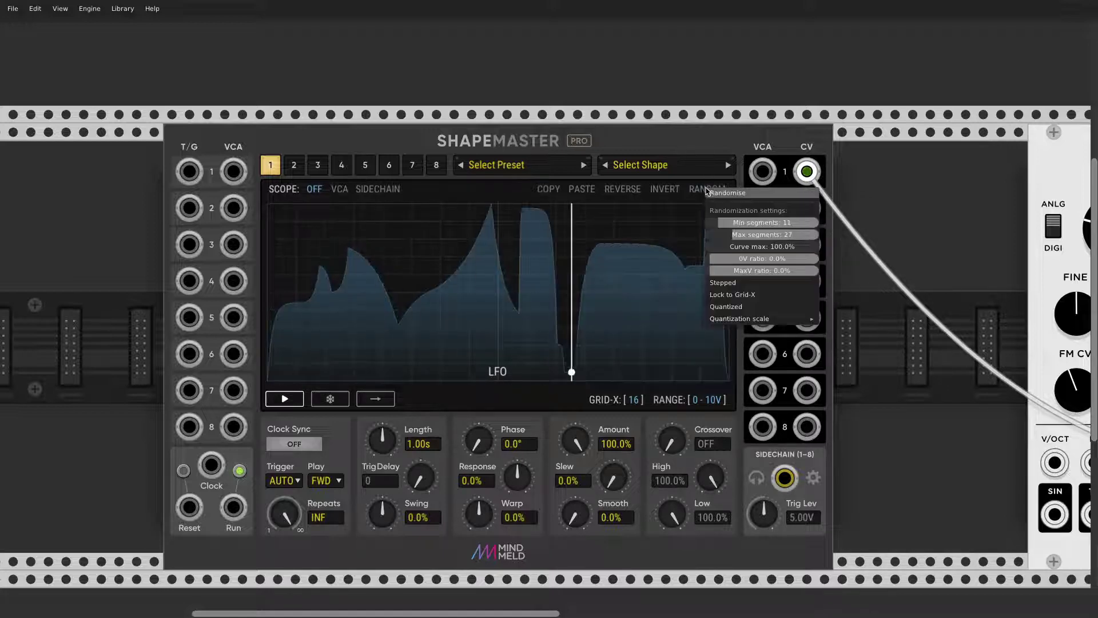
left_click(704, 178)
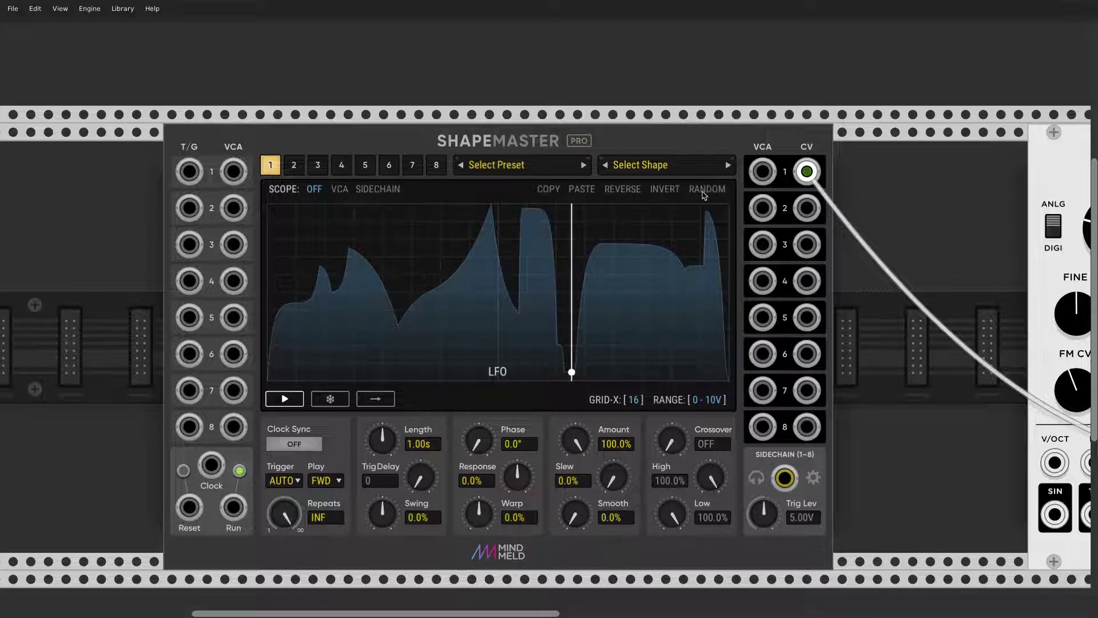
left_click(704, 195)
left_click(707, 195)
left_click(707, 194)
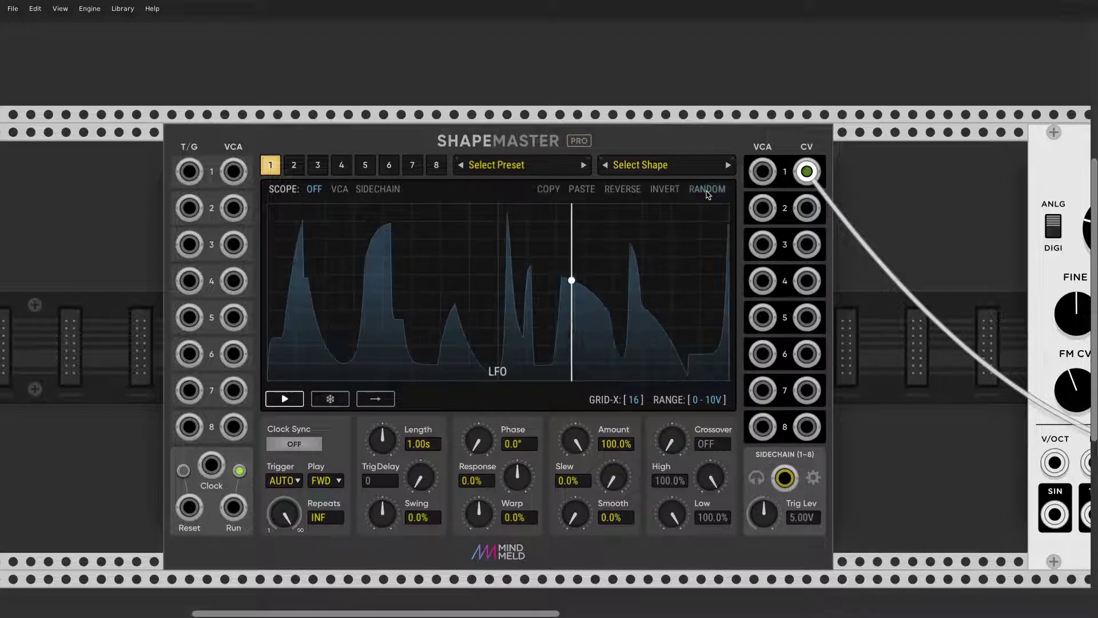
left_click(707, 194)
left_click(707, 195)
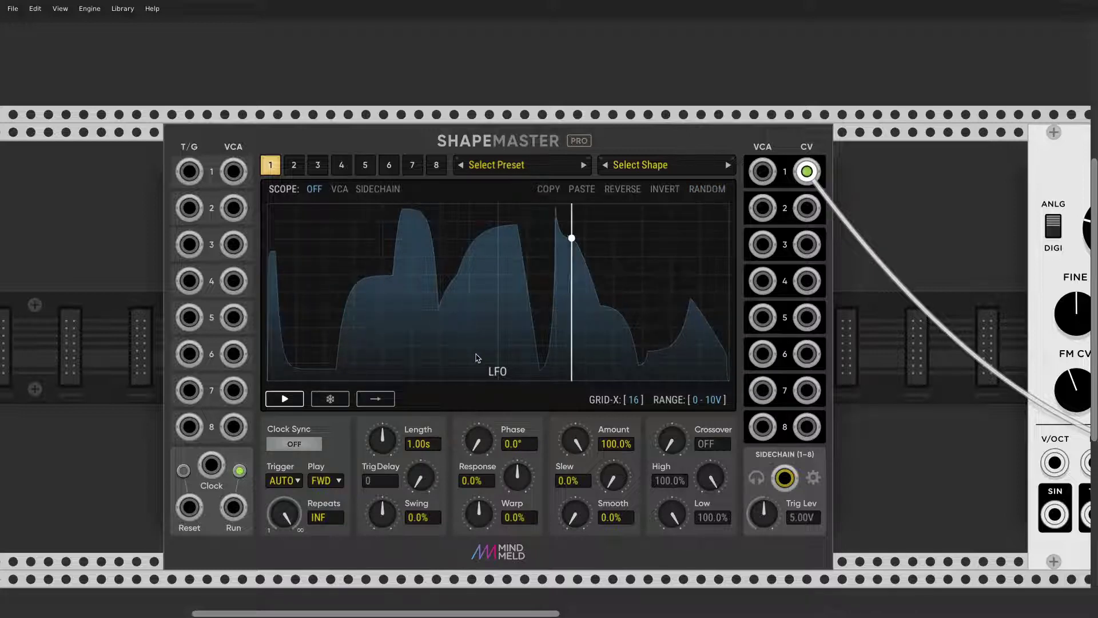
Step: Check the GRID-X and RANGE menus, leaving grid-X at 16 and range at 0–10V
scroll(478, 358, "down", 1)
scroll(478, 358, "right", 1)
scroll(478, 358, "left", 2)
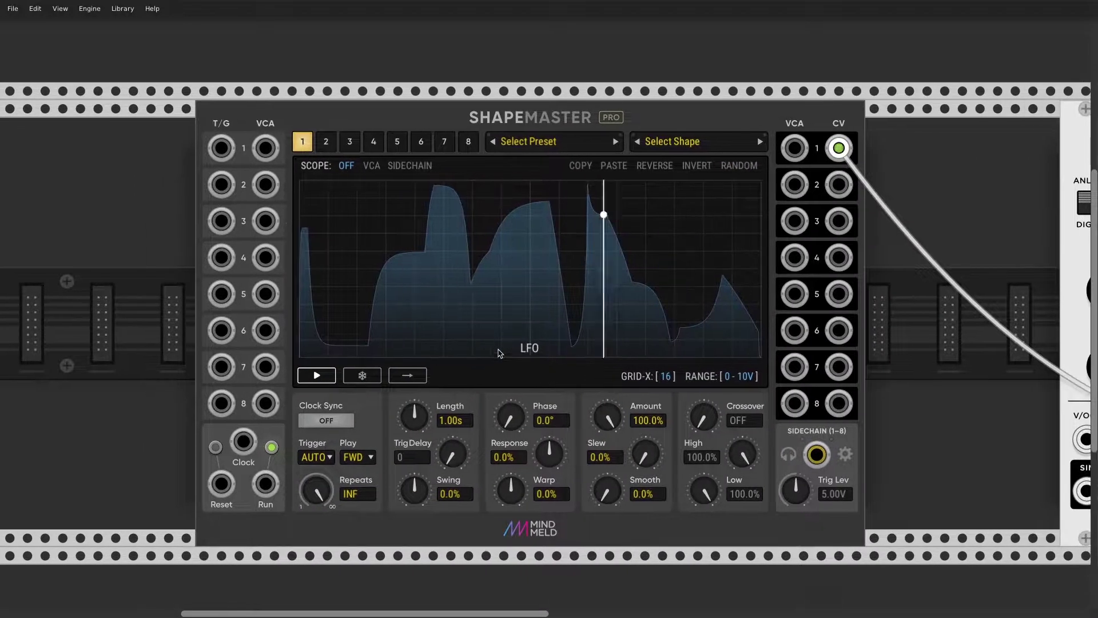
scroll(452, 377, "down", 2)
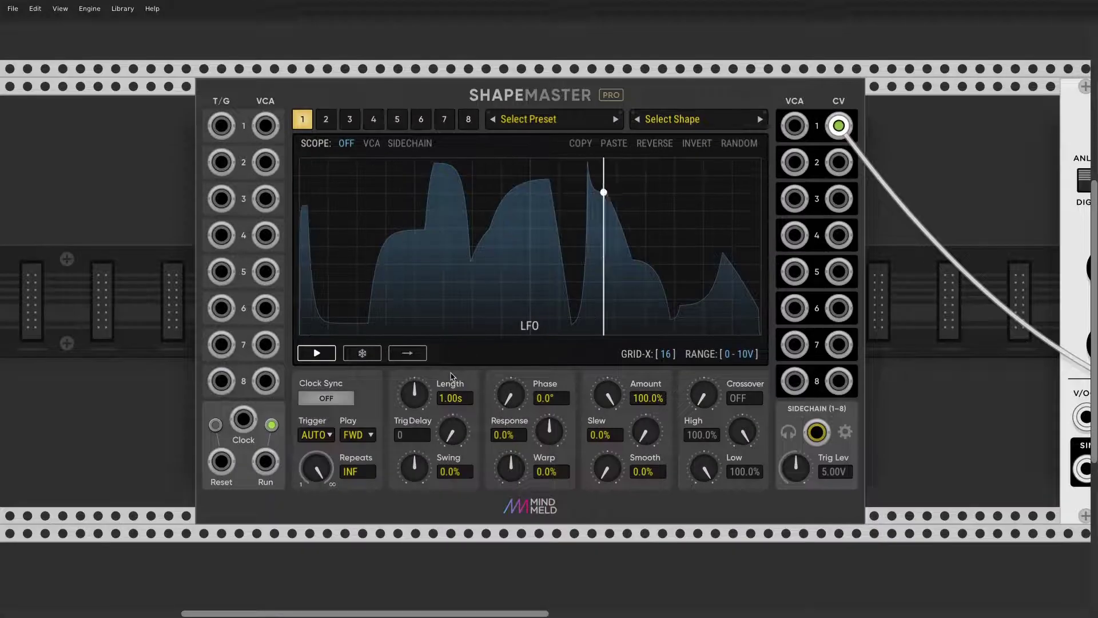
scroll(452, 377, "up", 2)
left_click(738, 347)
left_click(742, 344)
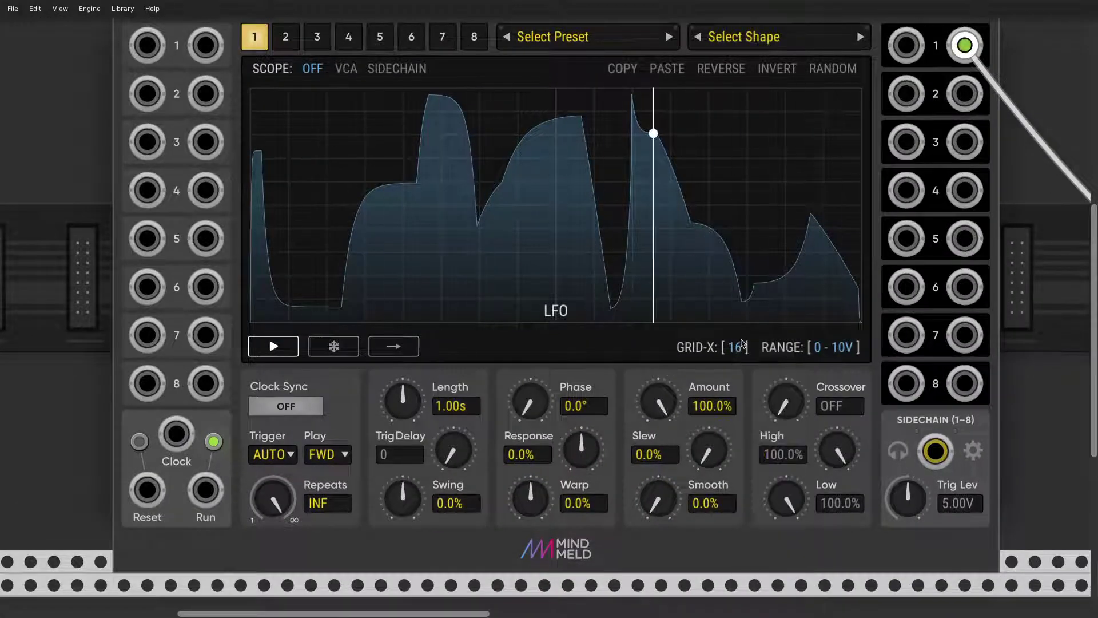
left_click(854, 347)
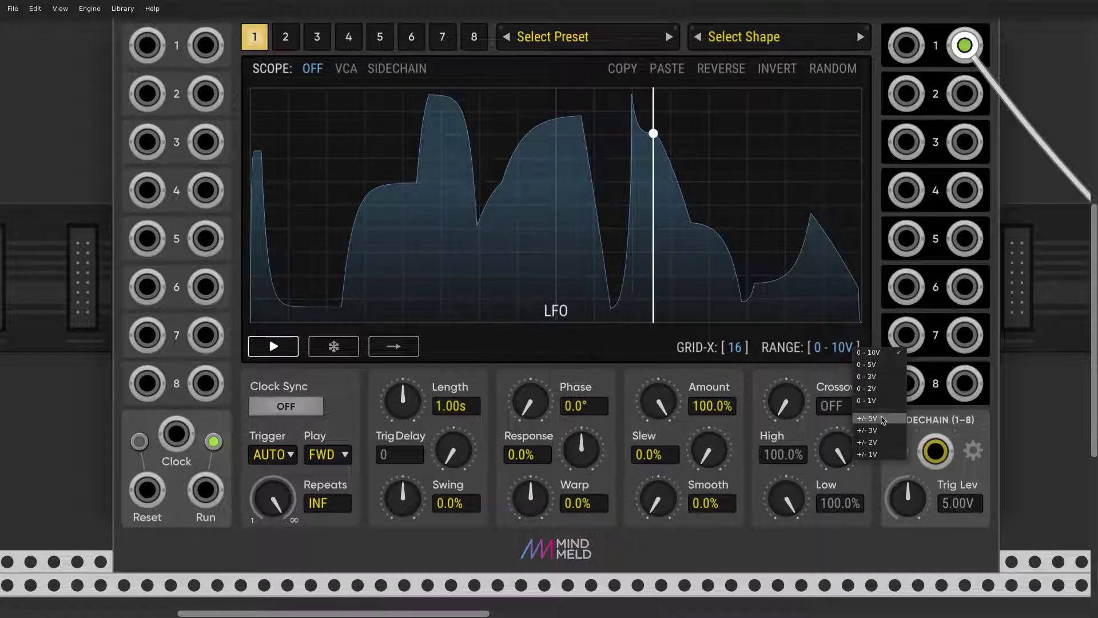
left_click(770, 327)
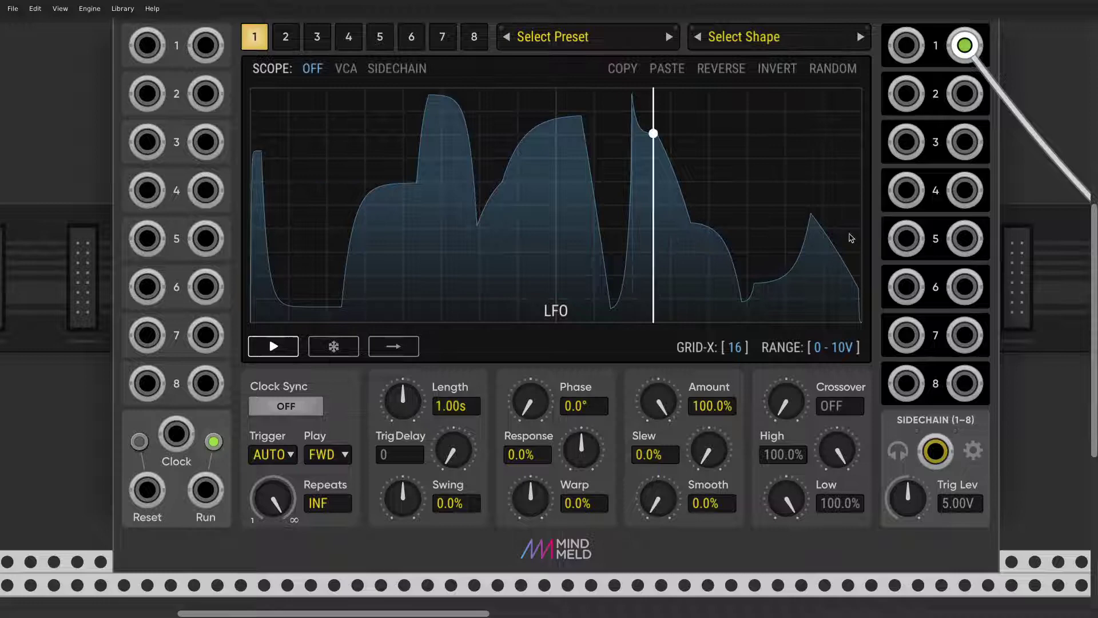
Step: Restart the LFO from the beginning, enable the loop end and move its marker within the waveform
left_click(295, 352)
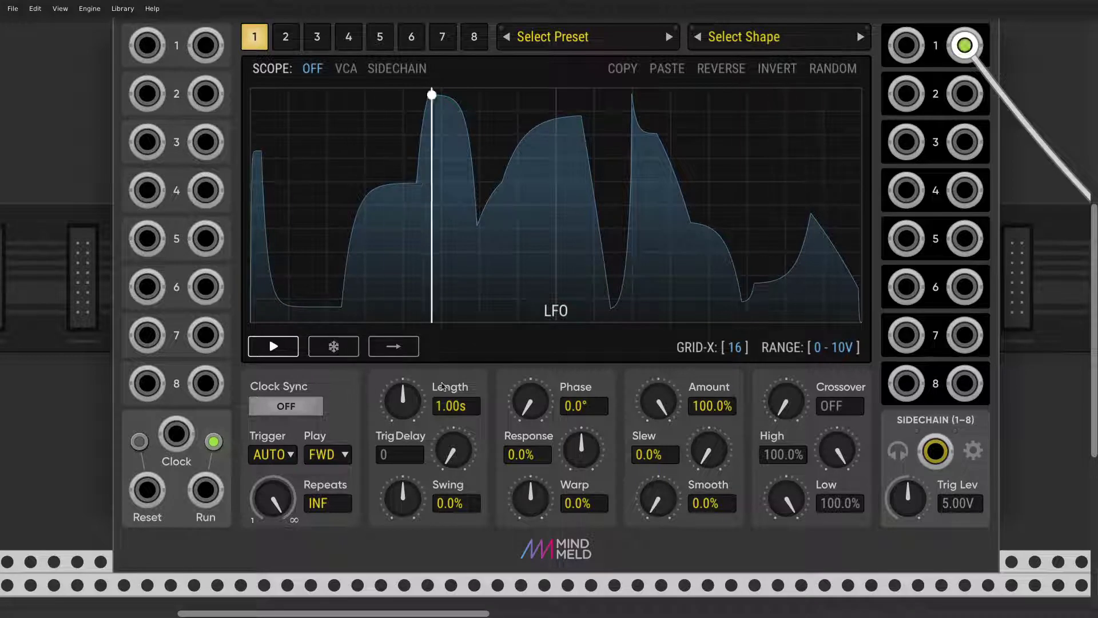
left_click(394, 346)
mouse_move(714, 206)
left_mouse_down()
mouse_move(623, 204)
mouse_move(700, 201)
left_mouse_up()
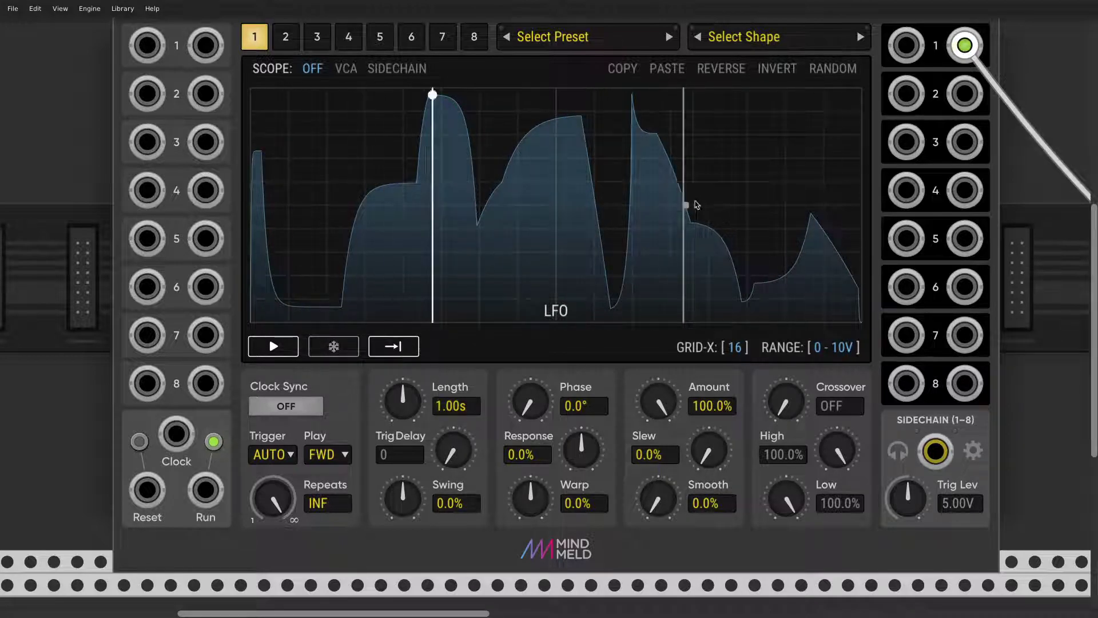
scroll(687, 217, "down", 1)
scroll(686, 220, "down", 2)
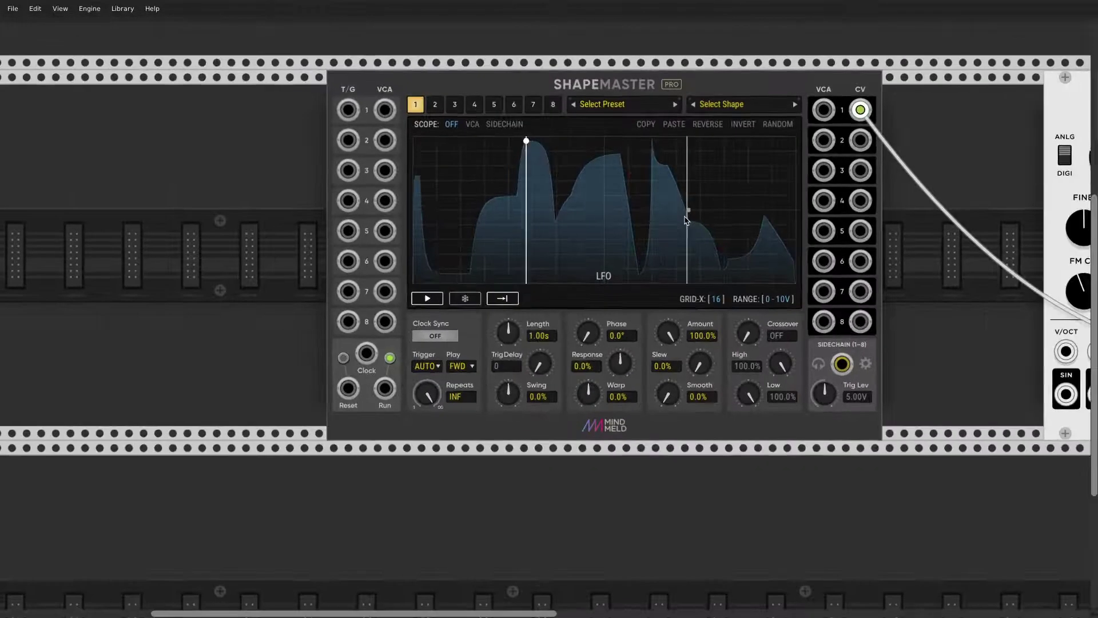
scroll(687, 221, "right", 5)
Step: Search the module browser for 'sha' and place the SM-Triggers expander right of ShapeMaster Pro
right_click(812, 137)
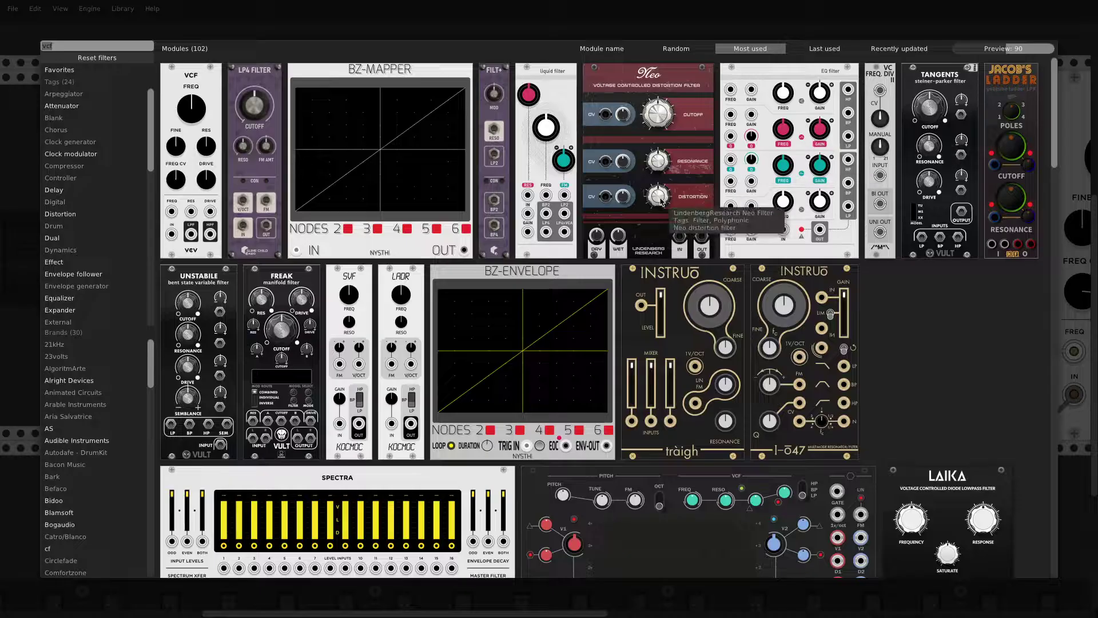
type("s")
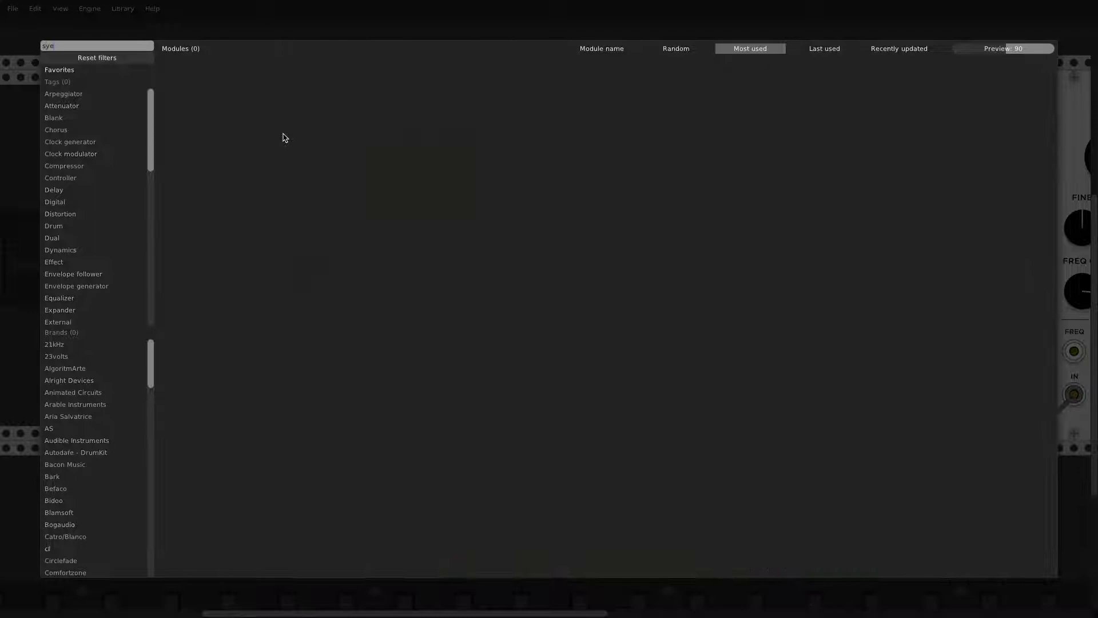
type("ha")
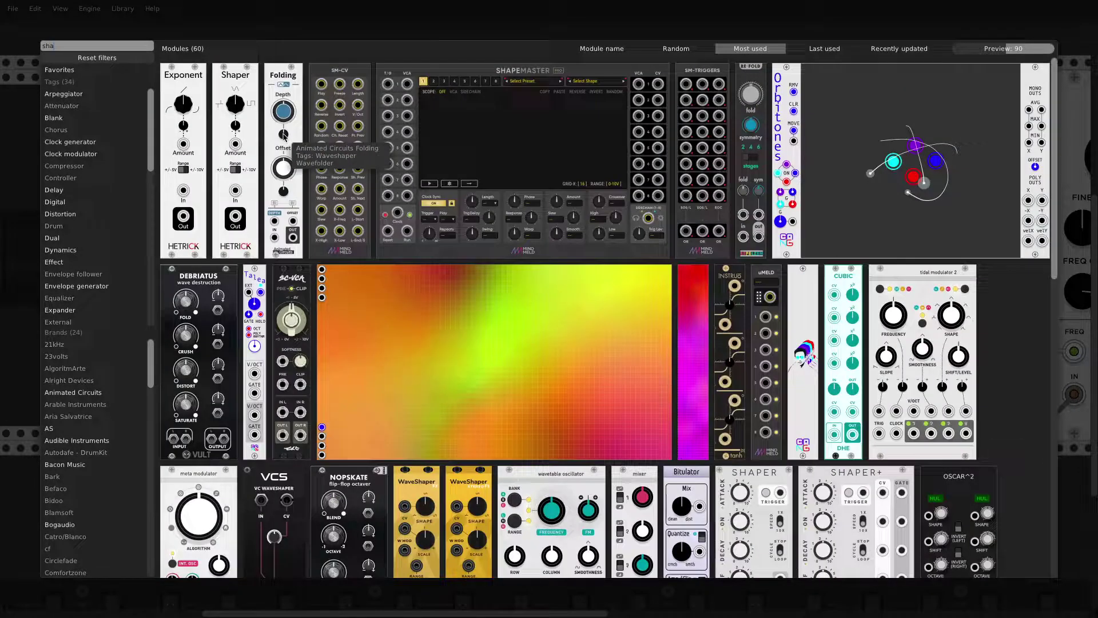
left_click(589, 115)
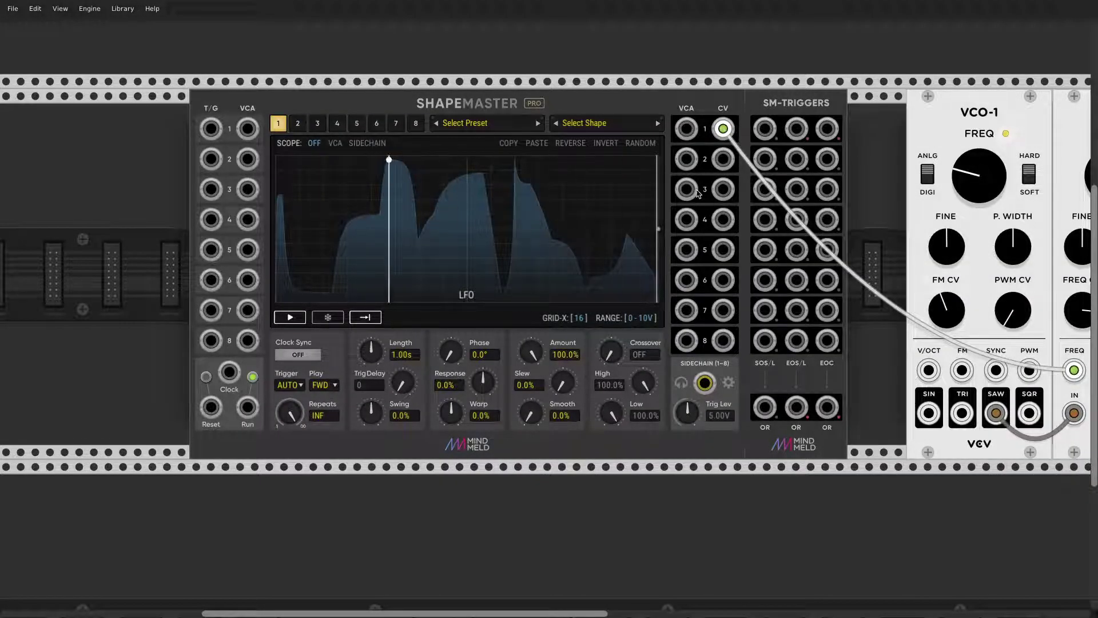
Step: Delete the SM-Triggers expander and bring ShapeMaster Pro into close view
key("Delete")
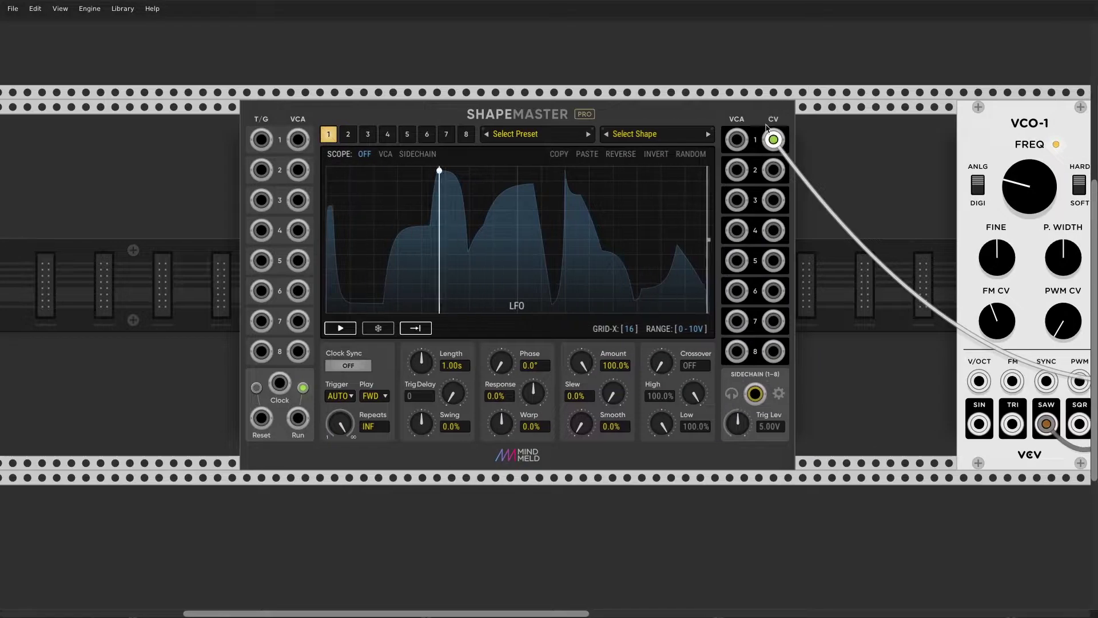
scroll(768, 128, "left", 1)
scroll(769, 127, "up", 3)
scroll(769, 127, "left", 3)
scroll(768, 126, "down", 2)
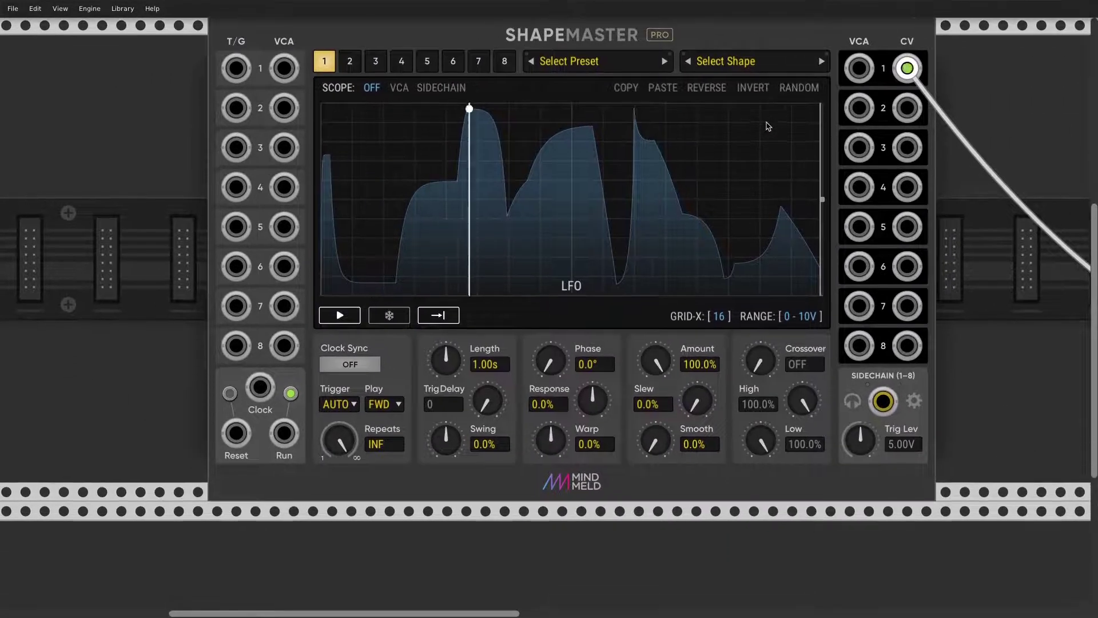
scroll(769, 126, "up", 2)
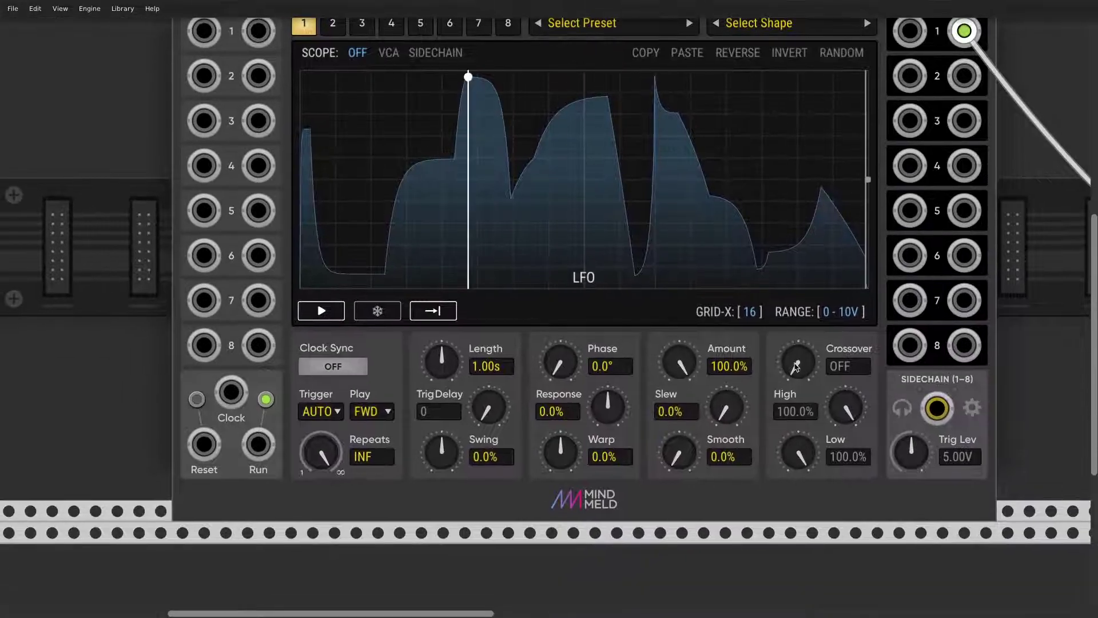
scroll(795, 367, "right", 3)
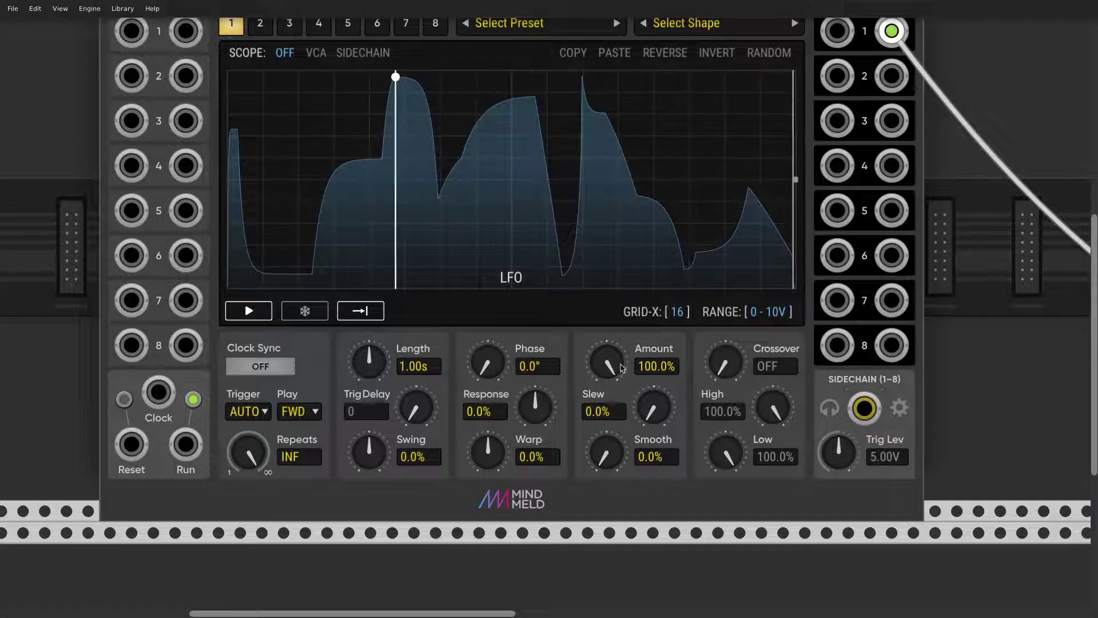
Step: Lower ShapeMaster Pro's Amount, then return it to 100.0%
left_click_drag(609, 362, 610, 518)
left_click_drag(606, 394, 608, 362)
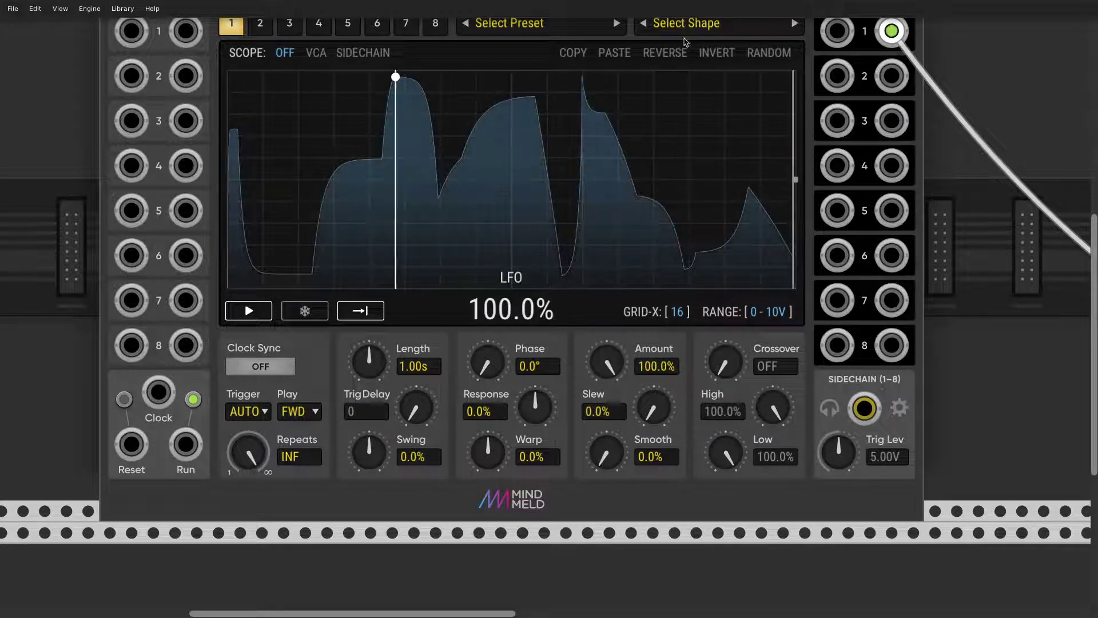
scroll(679, 162, "up", 2)
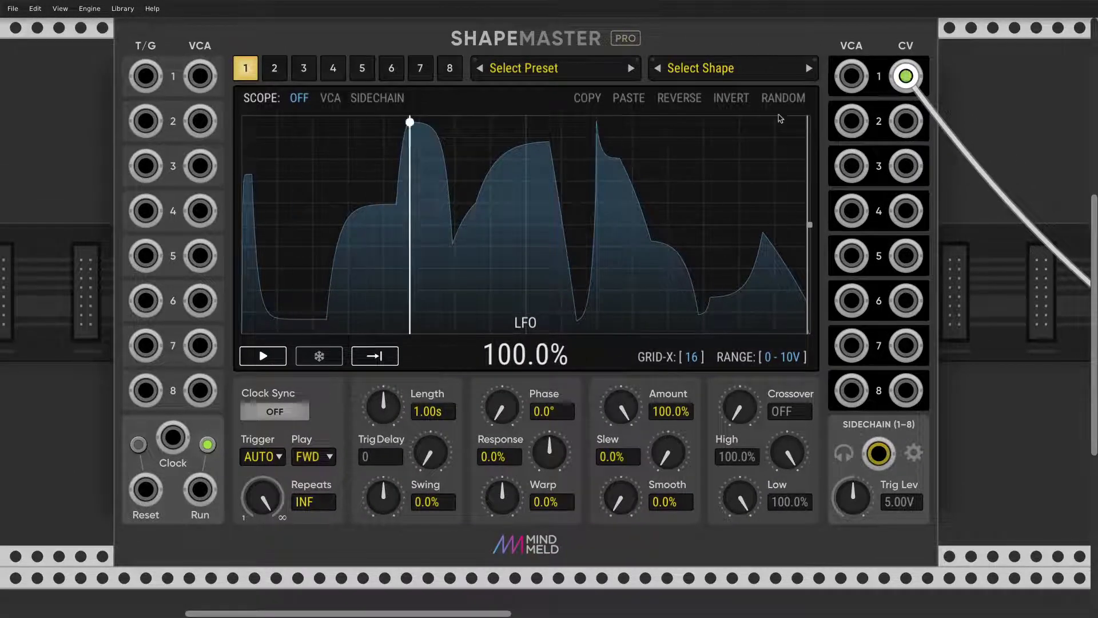
Step: Flip the LFO shape upside down, adjust it, then flip it back upright
left_click(726, 102)
scroll(727, 102, "up", 1)
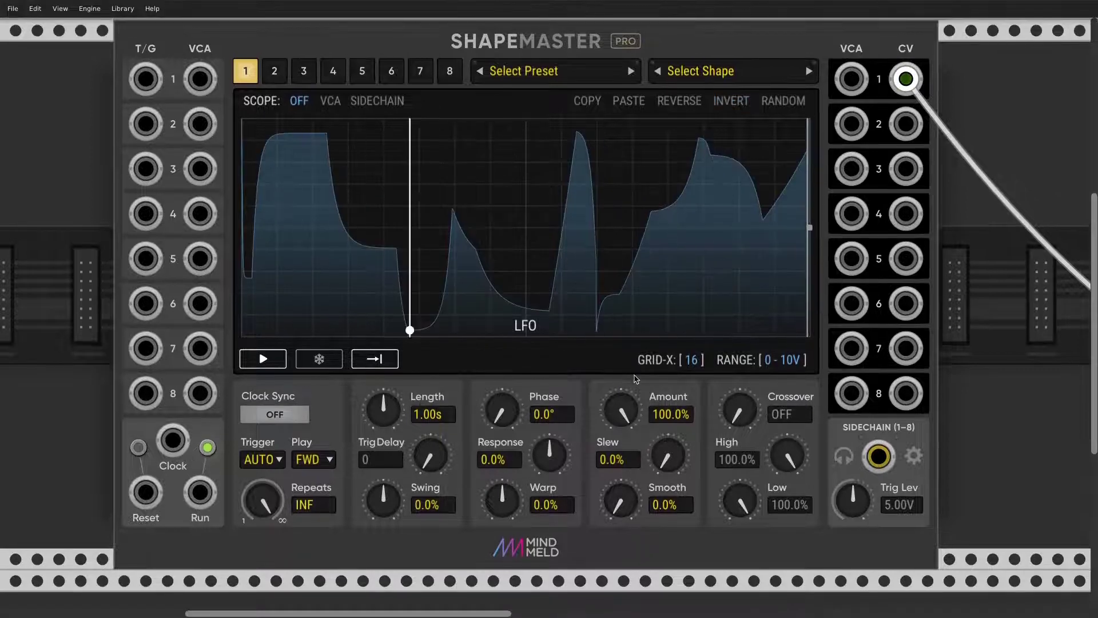
left_click_drag(623, 409, 587, 424)
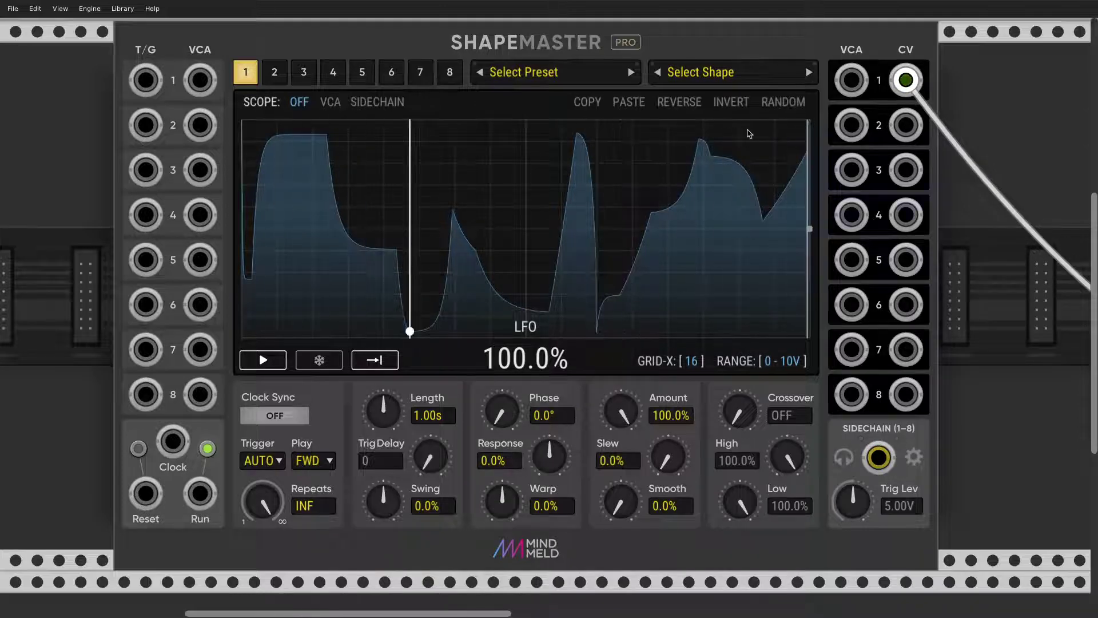
left_click(730, 106)
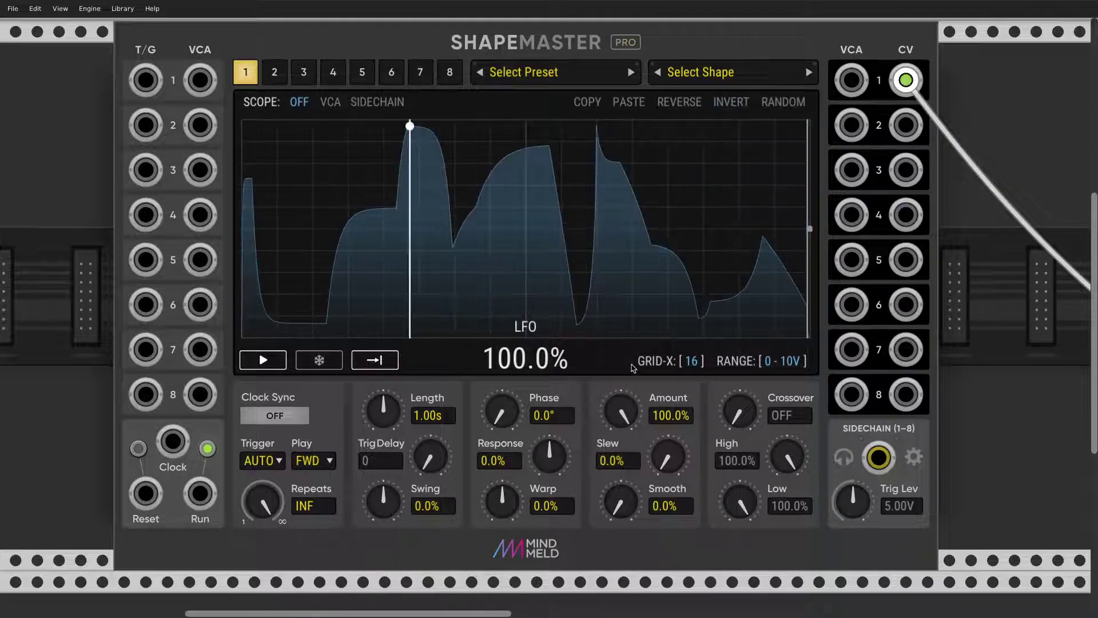
Step: Turn up Slew to soften the LFO shape's transitions
scroll(666, 454, "down", 1)
scroll(666, 455, "right", 1)
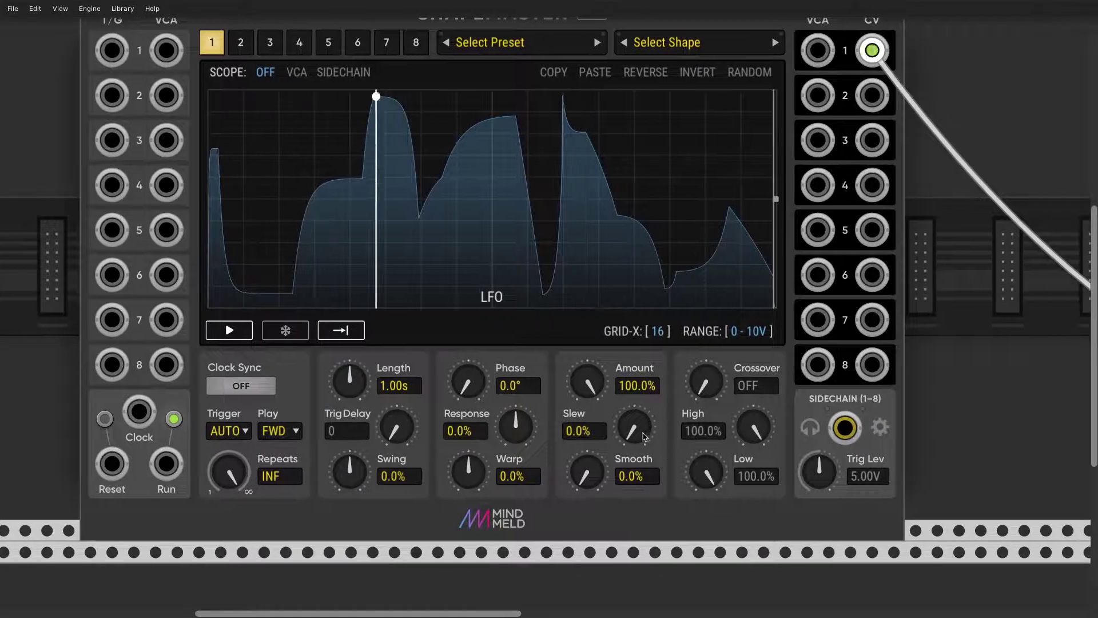
mouse_move(645, 436)
left_mouse_down()
mouse_move(645, 399)
mouse_move(645, 420)
left_mouse_up()
Step: Draw flat steps across the scope and drop several steps lower, one to the bottom
mouse_move(331, 150)
left_mouse_down()
mouse_move(328, 119)
mouse_move(778, 157)
mouse_move(403, 137)
mouse_move(241, 207)
mouse_move(607, 136)
mouse_move(697, 104)
mouse_move(557, 272)
mouse_move(515, 107)
mouse_move(653, 235)
mouse_move(645, 84)
mouse_move(683, 178)
mouse_move(637, 190)
mouse_move(392, 202)
mouse_move(301, 145)
mouse_move(303, 124)
mouse_move(351, 246)
mouse_move(409, 241)
mouse_move(485, 136)
mouse_move(528, 255)
mouse_move(669, 260)
mouse_move(701, 104)
mouse_move(722, 210)
mouse_move(668, 101)
mouse_move(630, 226)
mouse_move(586, 103)
mouse_move(566, 248)
left_mouse_up()
mouse_move(280, 138)
left_mouse_down()
mouse_move(365, 144)
mouse_move(478, 236)
left_mouse_up()
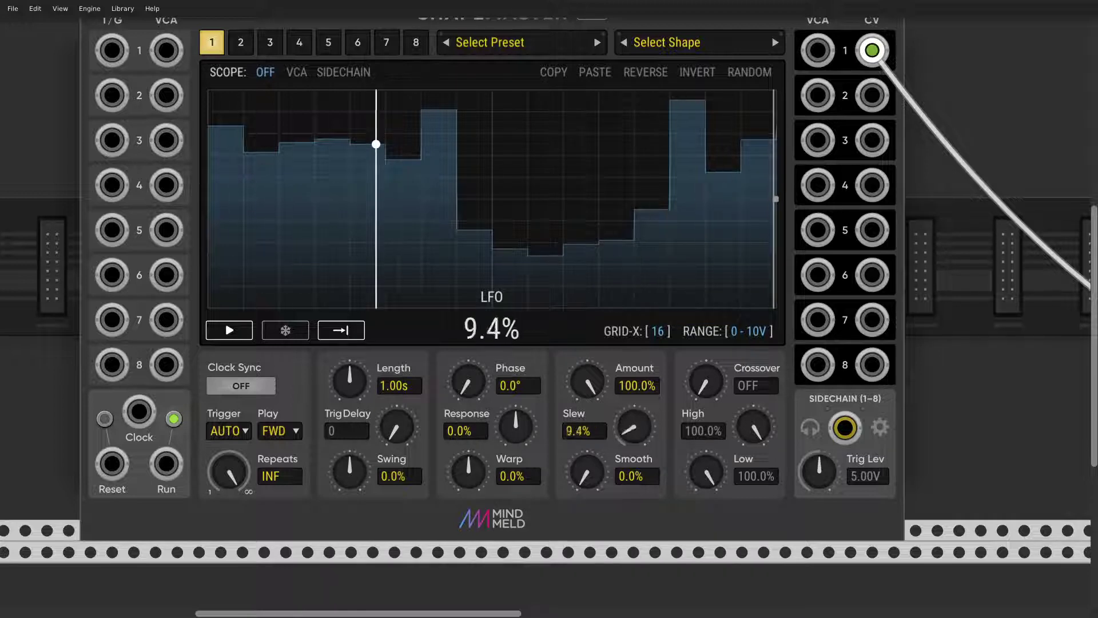
left_click_drag(624, 428, 626, 425)
left_click(329, 292)
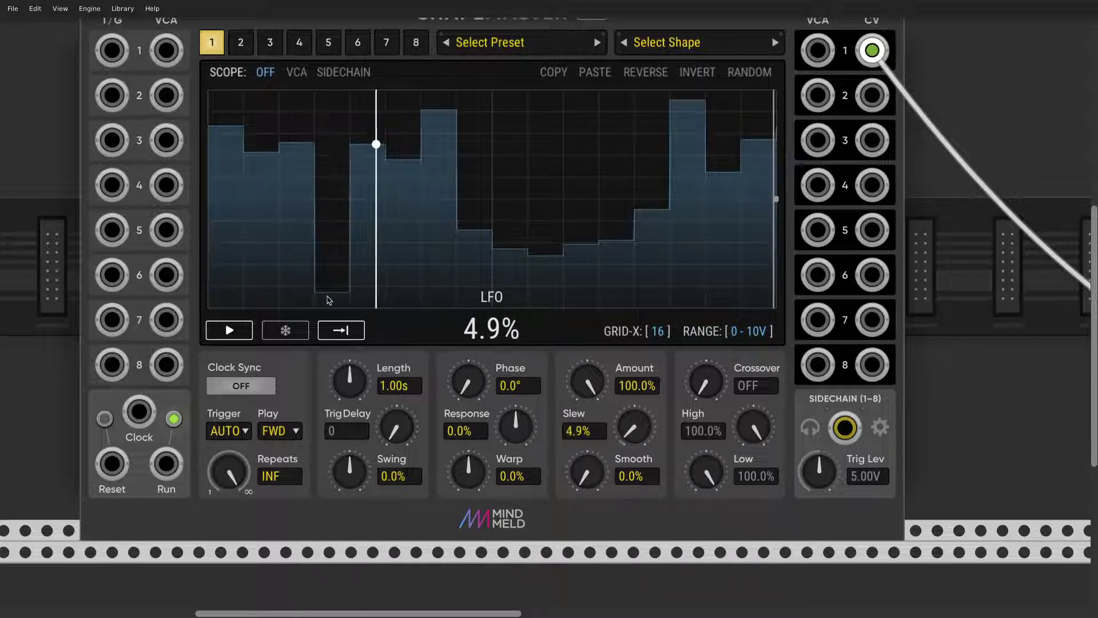
left_click(687, 268)
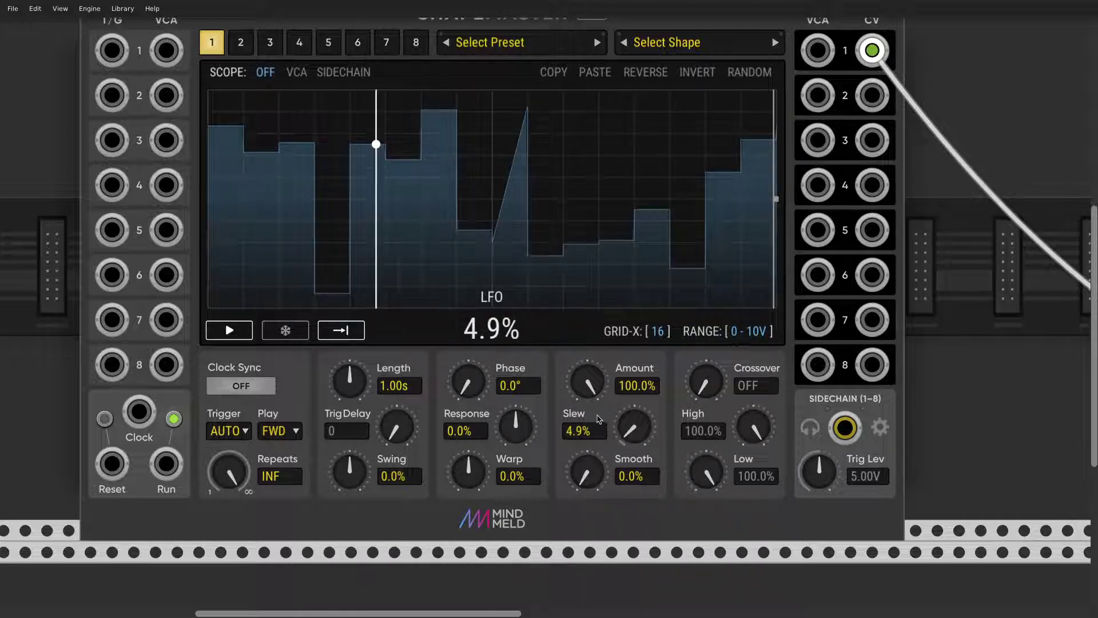
Step: Try more Slew and Smooth on the stepped shape, then return both to 0.0%
mouse_move(633, 426)
left_mouse_down()
mouse_move(633, 403)
mouse_move(634, 438)
left_mouse_up()
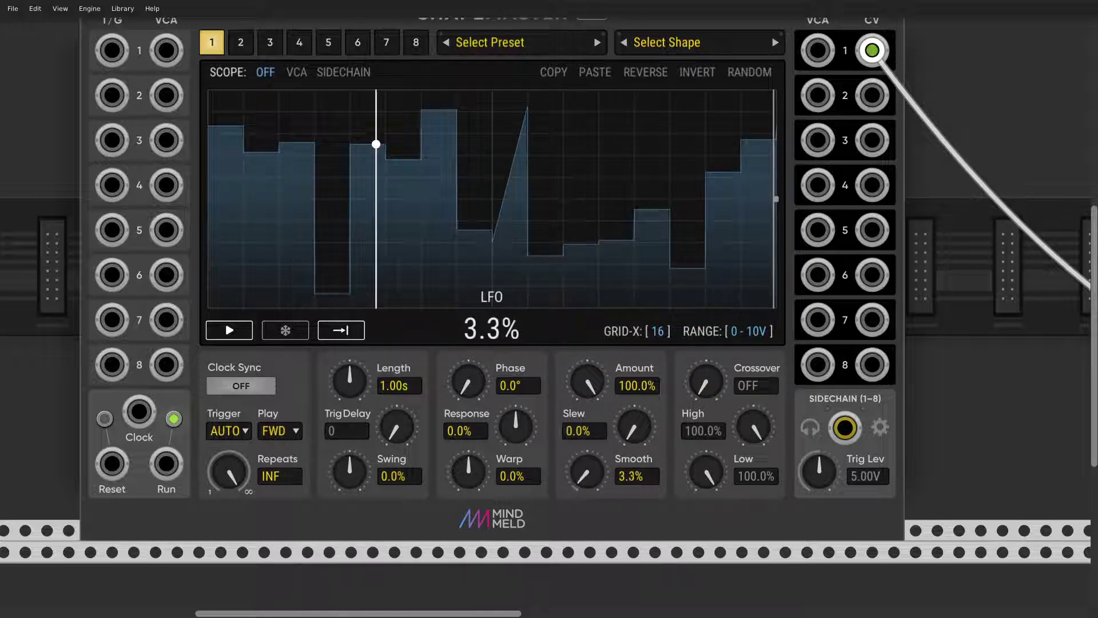
left_click_drag(587, 471, 587, 468)
left_click_drag(641, 432, 641, 452)
Step: Generate a random curved LFO shape with RANDOM and nudge its Phase
scroll(595, 392, "left", 2)
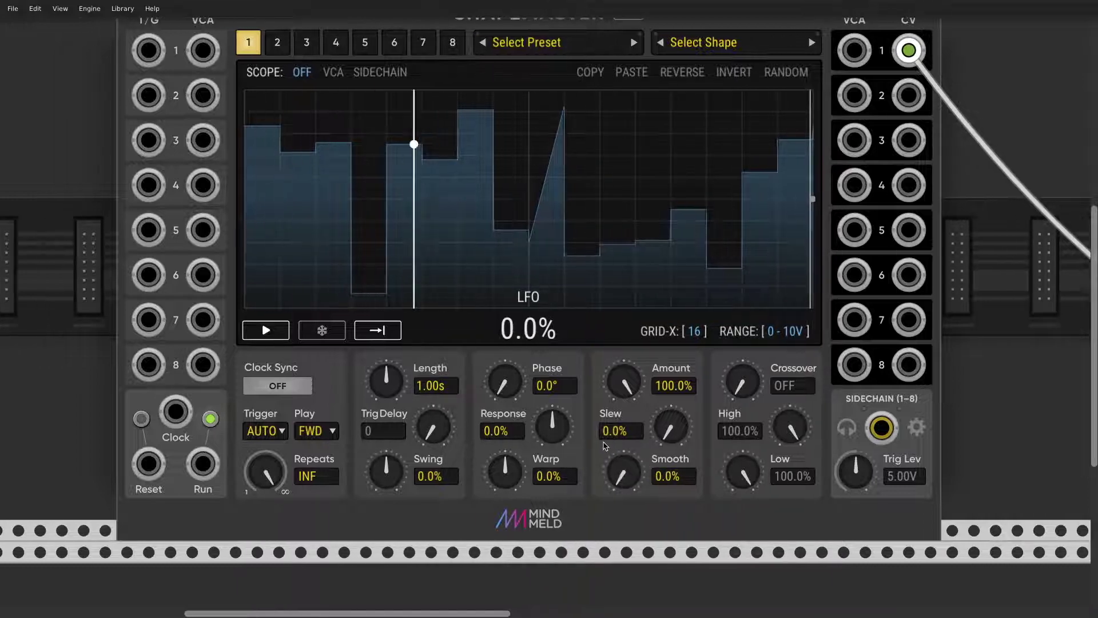
scroll(593, 392, "left", 1)
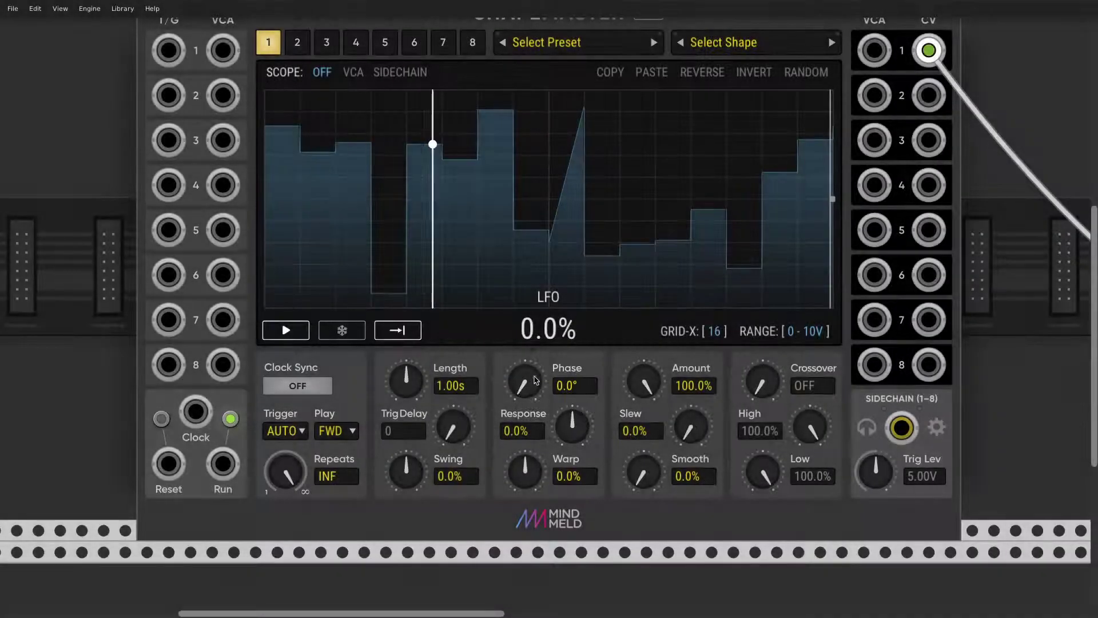
left_click(804, 76)
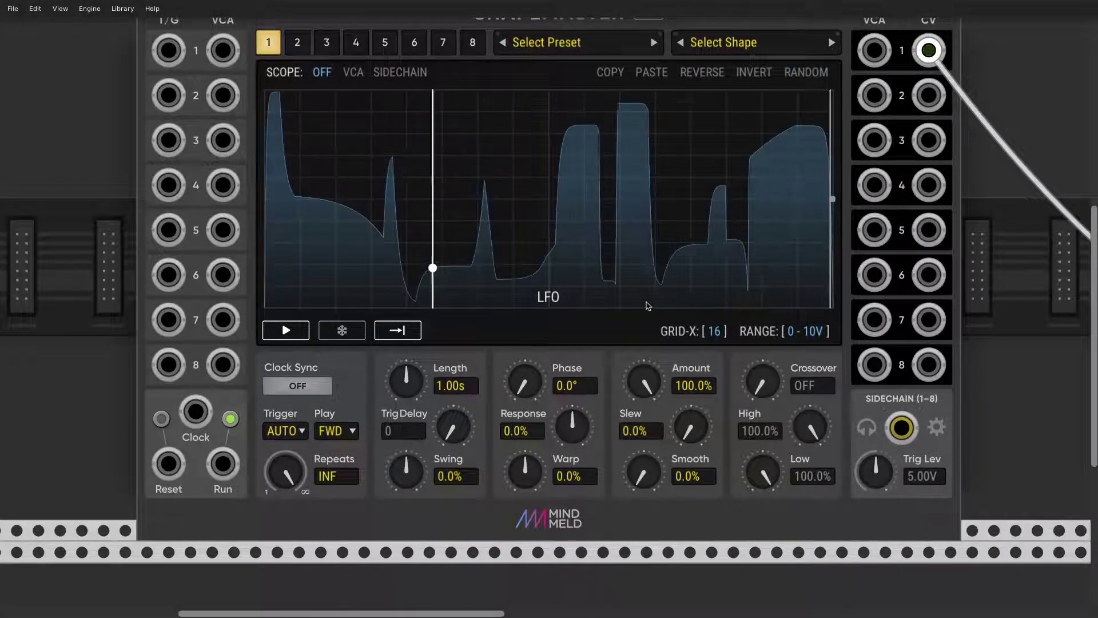
mouse_move(529, 391)
left_mouse_down()
mouse_move(529, 329)
mouse_move(529, 391)
left_mouse_up()
Step: Check channel 2's shape, return to channel 1, and leave Phase at 0.0°
scroll(378, 84, "up", 1)
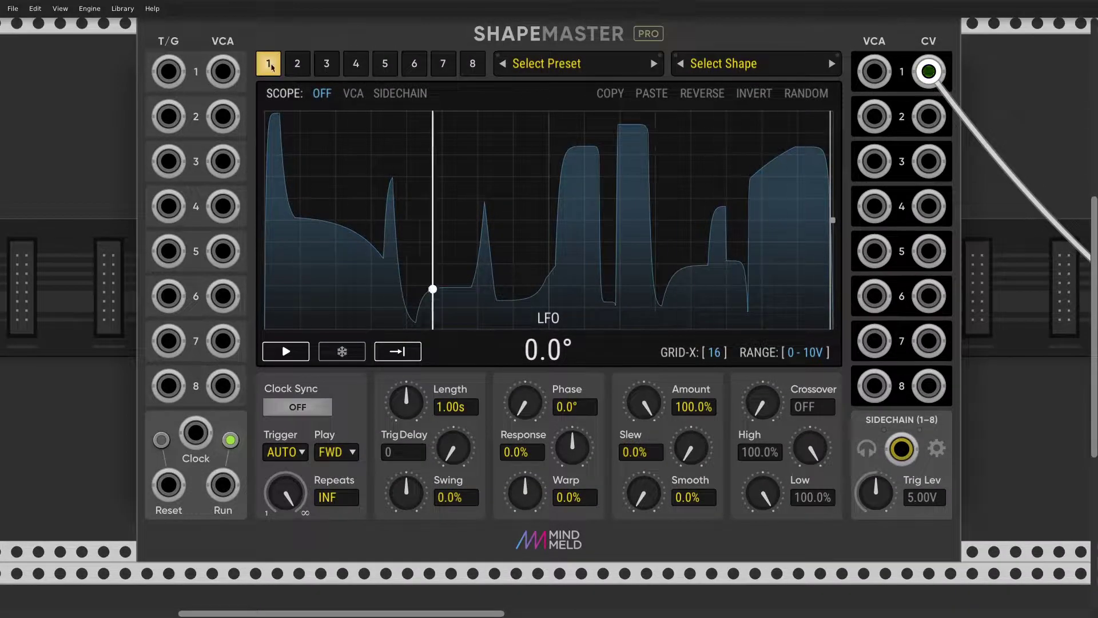
left_click(306, 70)
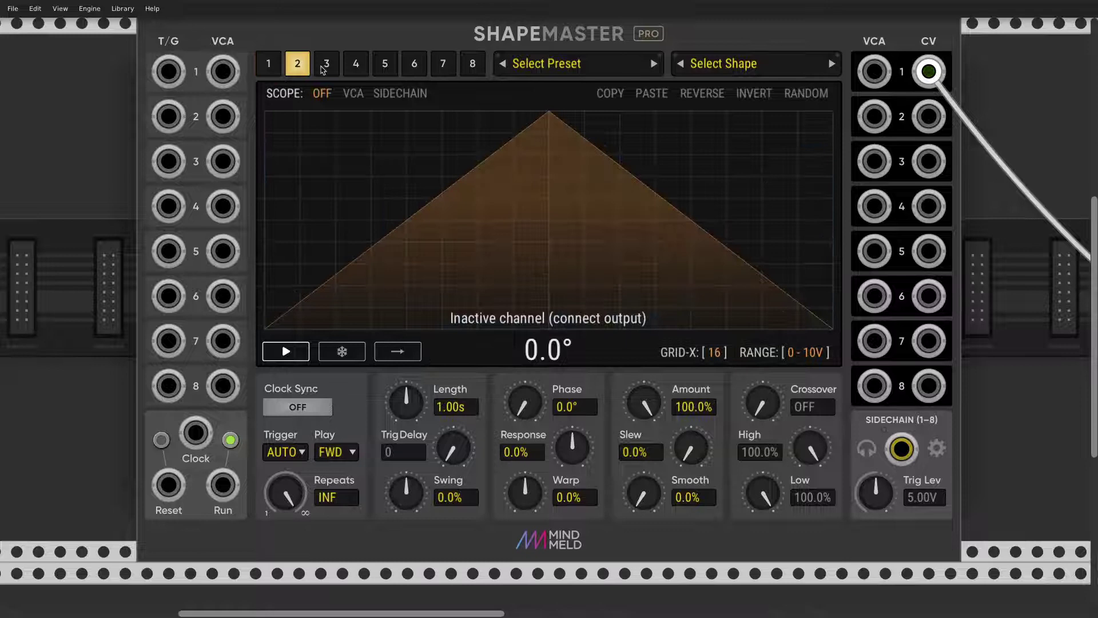
left_click(270, 70)
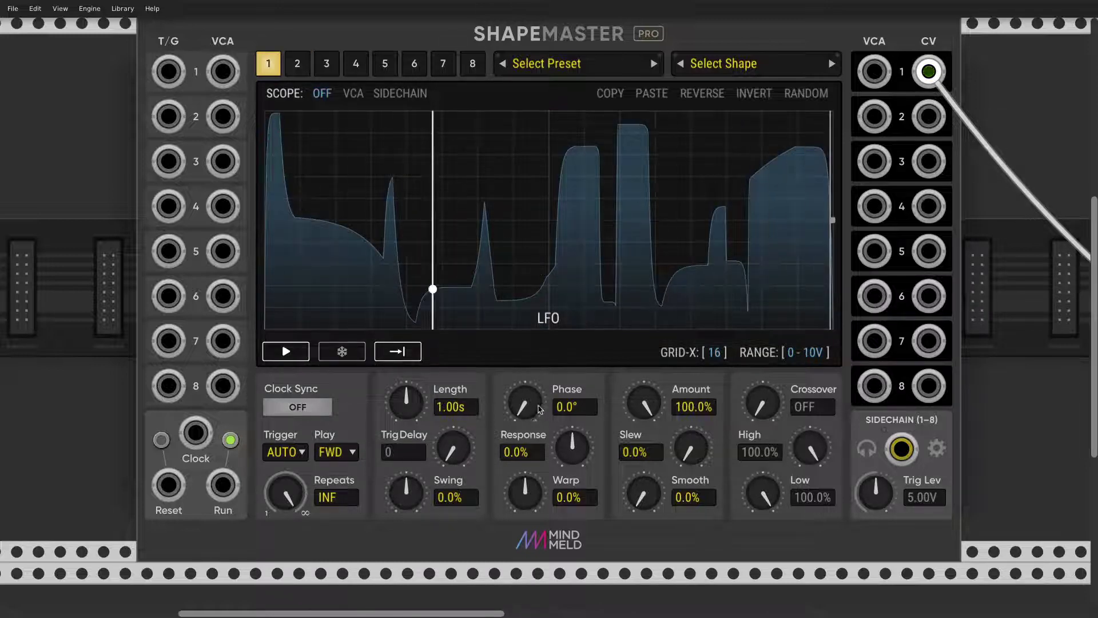
mouse_move(539, 408)
left_mouse_down()
mouse_move(538, 350)
mouse_move(539, 408)
mouse_move(539, 377)
mouse_move(558, 403)
left_mouse_up()
key("ctrl+Up")
Step: Bend the LFO with Warp -37.2%, Response -23.1% and Phase 15.7°
left_click(629, 39)
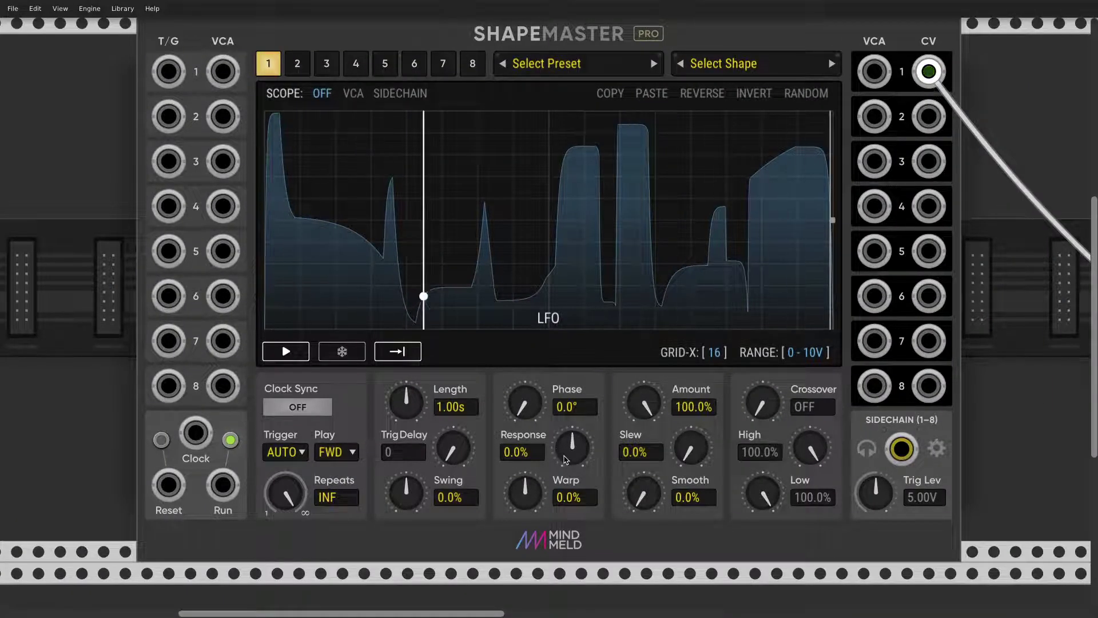
left_click_drag(572, 463, 538, 521)
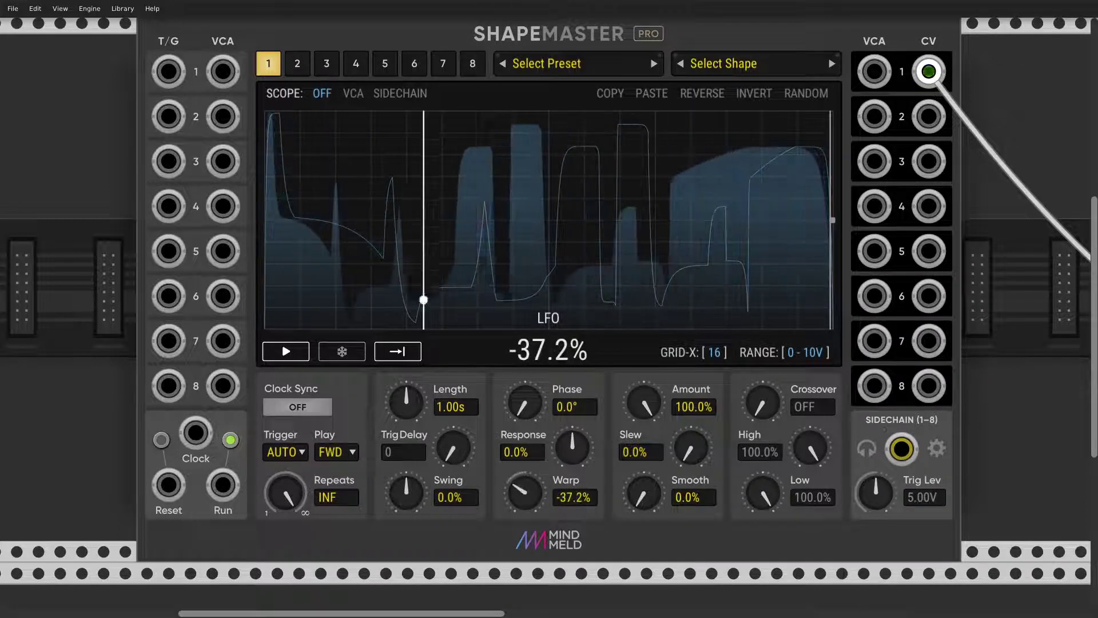
left_click_drag(573, 449, 573, 439)
left_click_drag(530, 408, 531, 393)
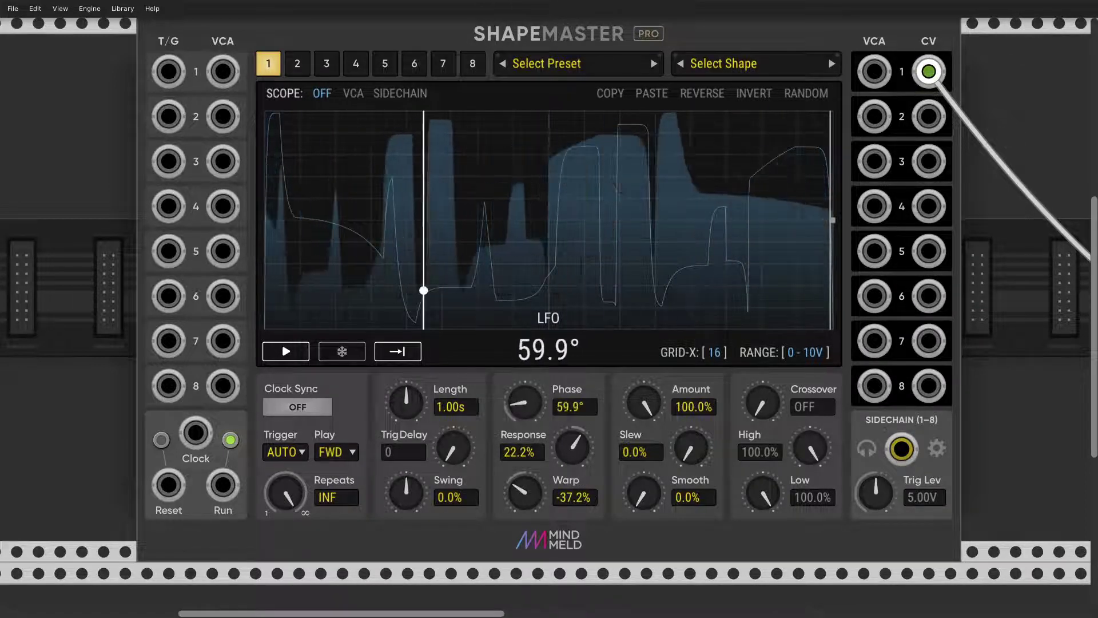
left_click_drag(578, 444, 578, 467)
left_click_drag(524, 401, 528, 430)
left_click_drag(541, 382, 540, 375)
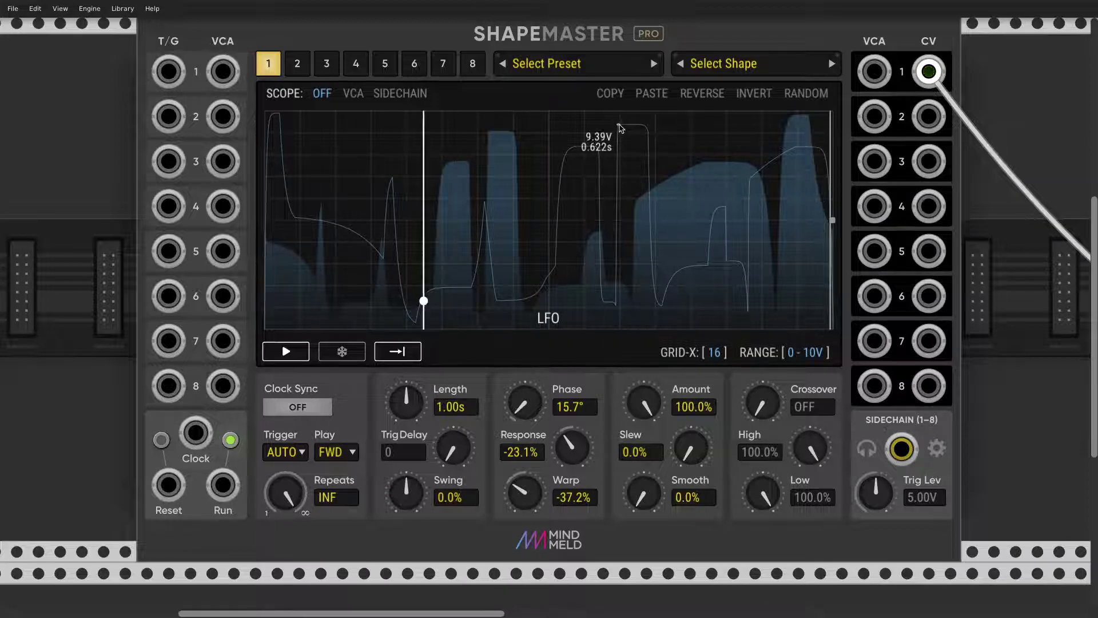
Step: Drag shape nodes down in the scope, lowering the right-hand peak
left_click_drag(622, 135, 627, 220)
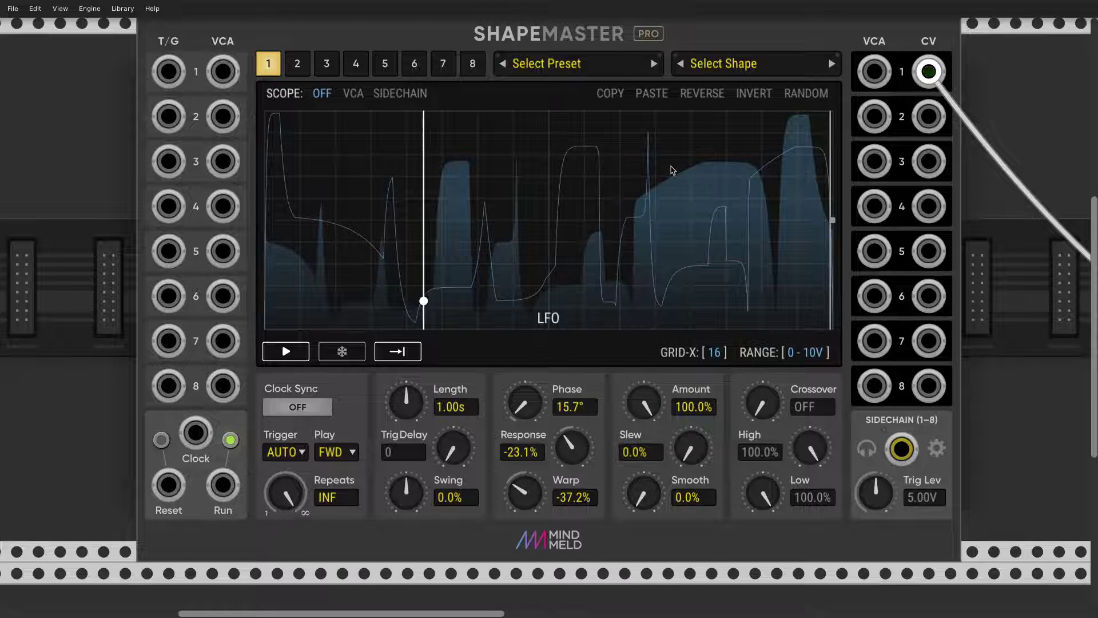
left_click_drag(725, 208, 715, 228)
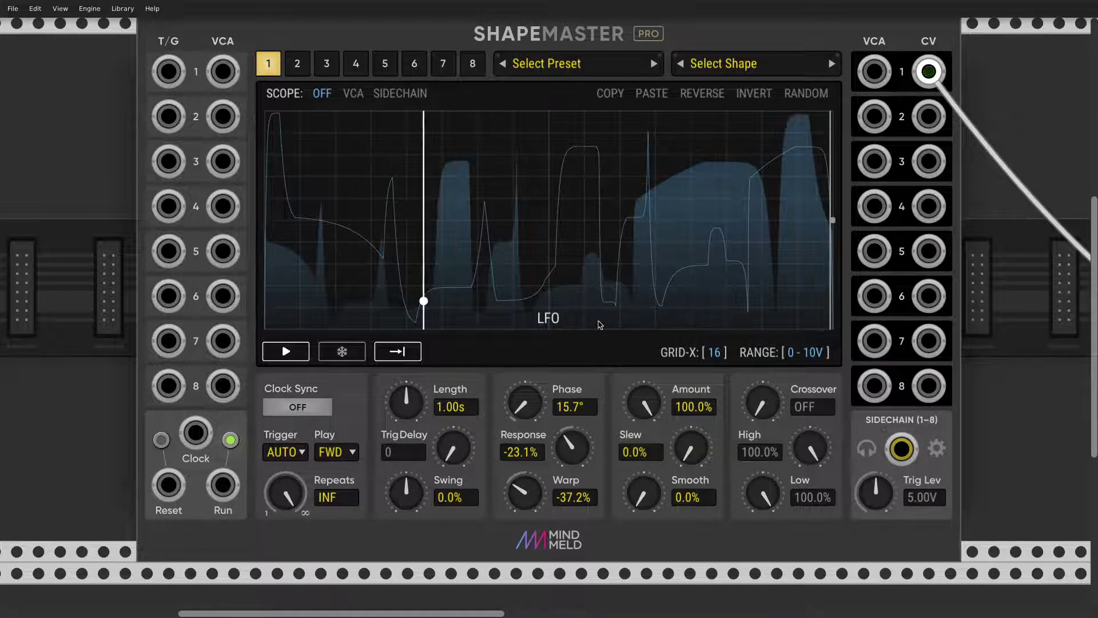
scroll(595, 328, "left", 1)
scroll(595, 328, "up", 2)
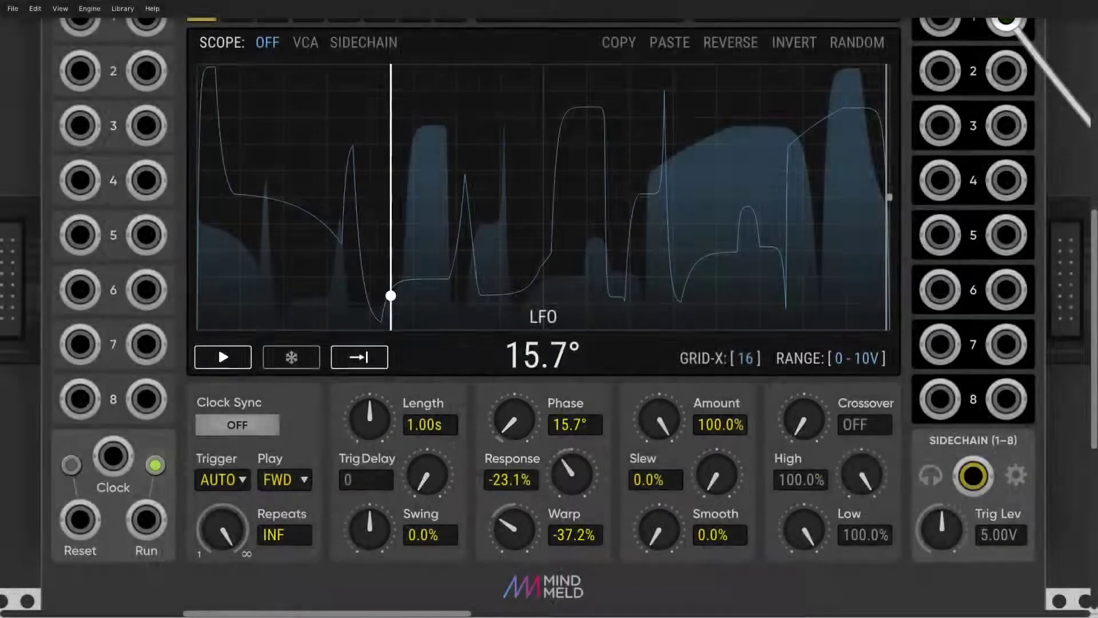
Step: Reset Phase, Response and Warp to zero
double_click(515, 419)
left_click(572, 474)
double_click(572, 474)
double_click(515, 530)
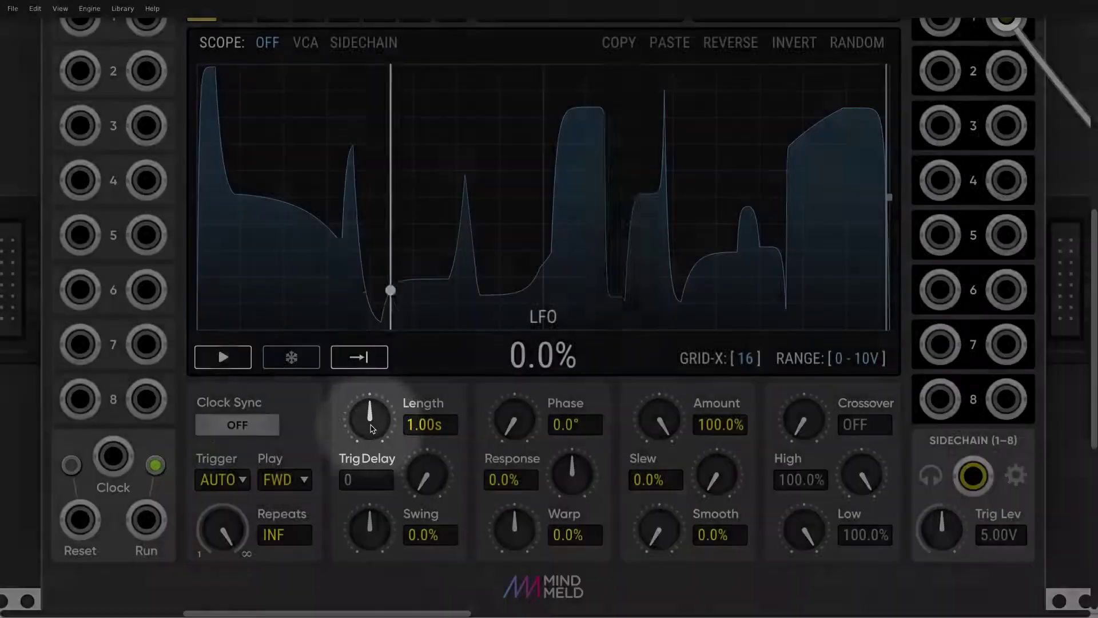
Step: Show the Length as a frequency via Unsynced length display > Frequency
mouse_move(370, 428)
left_mouse_down()
mouse_move(371, 383)
mouse_move(371, 434)
mouse_move(371, 416)
left_mouse_up()
right_click(426, 428)
mouse_move(469, 437)
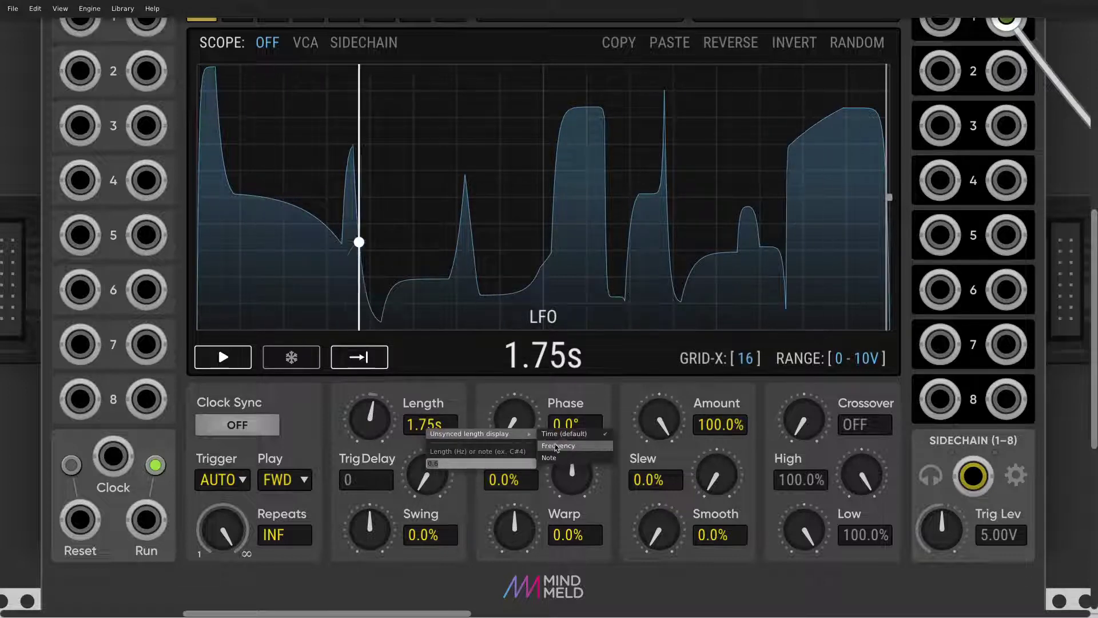
left_click(558, 445)
mouse_move(371, 423)
left_mouse_down()
mouse_move(371, 401)
mouse_move(371, 432)
mouse_move(371, 392)
mouse_move(371, 414)
left_mouse_up()
right_click(366, 423)
left_click(425, 416)
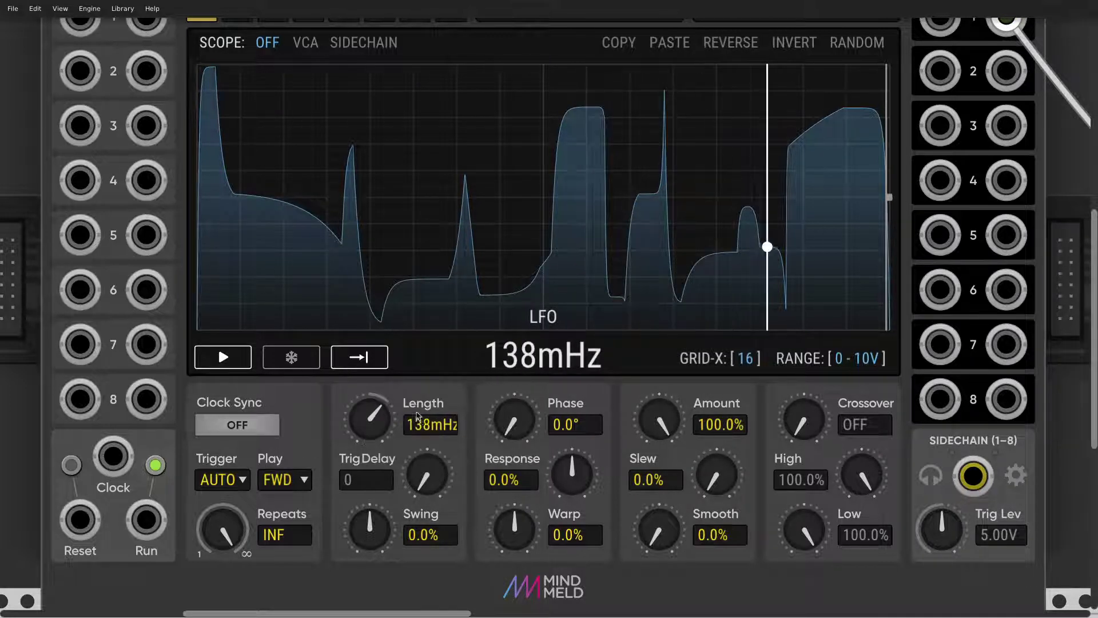
Step: Reset the Length knob so the LFO runs at 1Hz
right_click(425, 427)
mouse_move(494, 434)
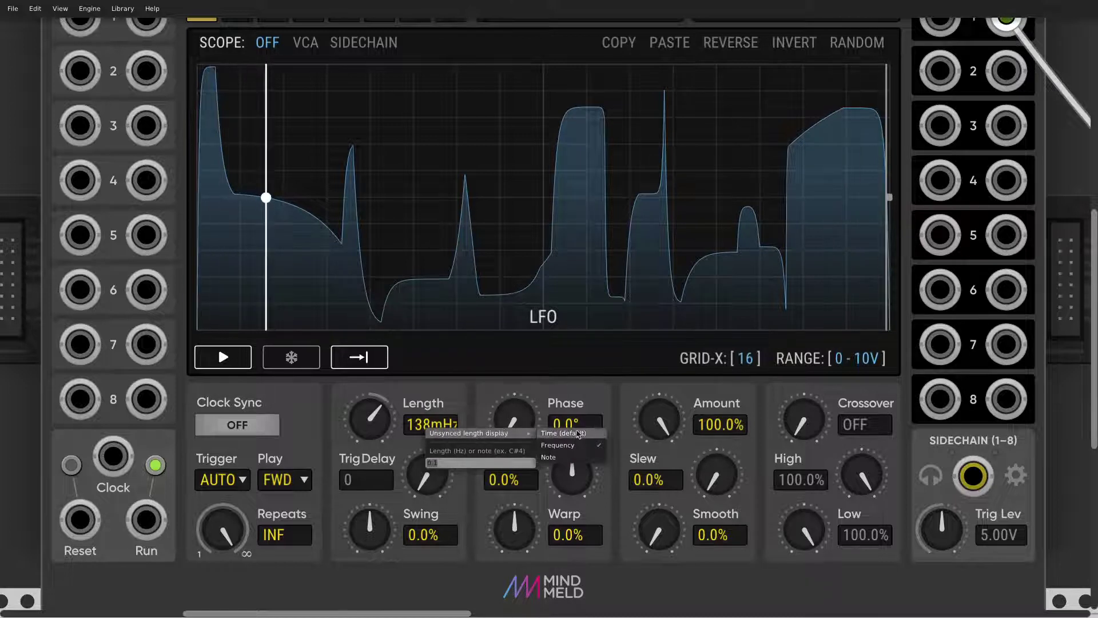
left_click(484, 411)
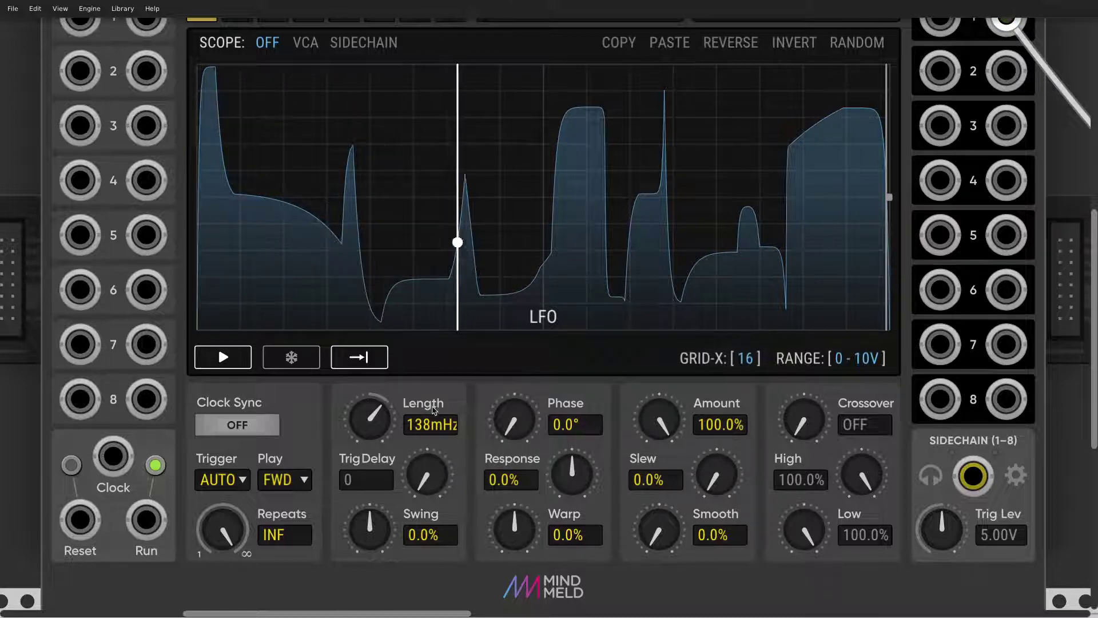
scroll(437, 412, "down", 1)
scroll(433, 413, "up", 1)
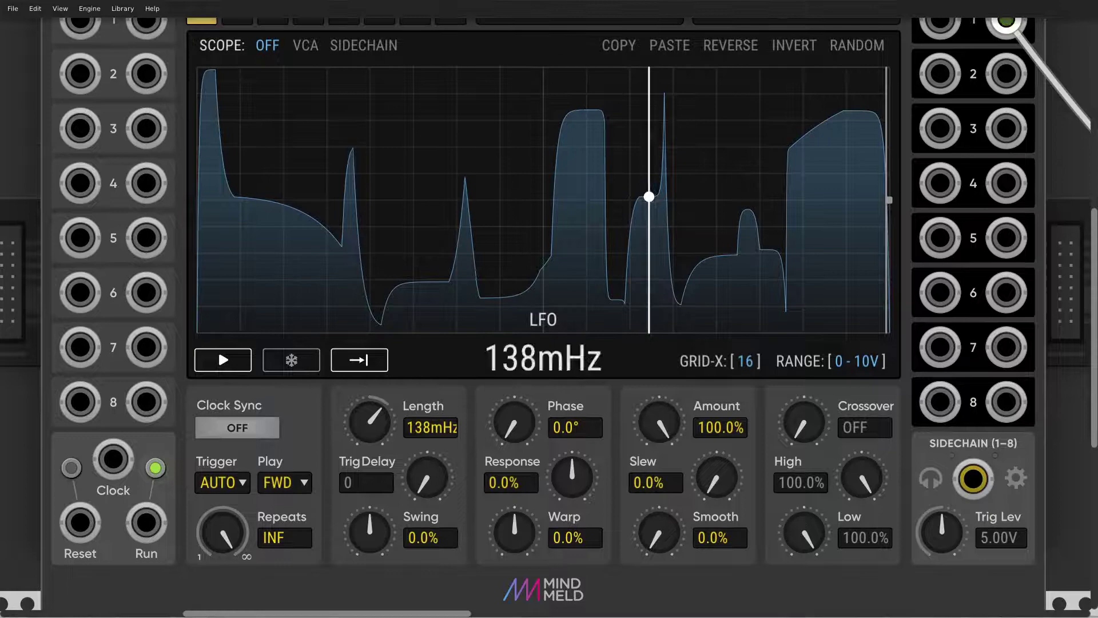
double_click(370, 422)
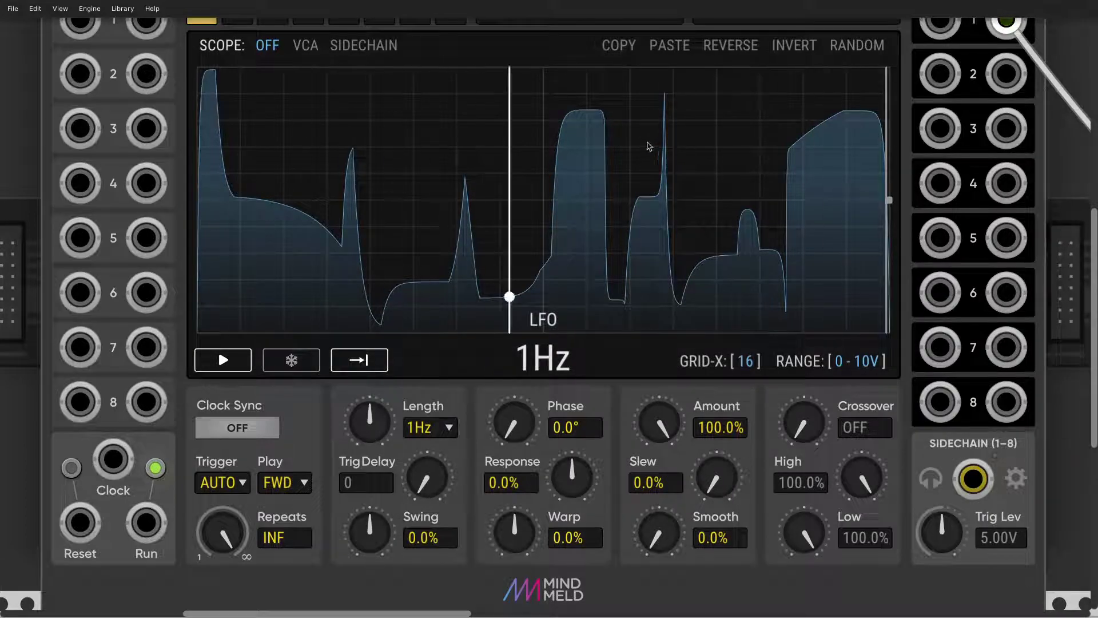
scroll(756, 101, "up", 2)
Step: Replace the LFO with the basic Saw preset shape
scroll(755, 102, "down", 2)
left_click(779, 47)
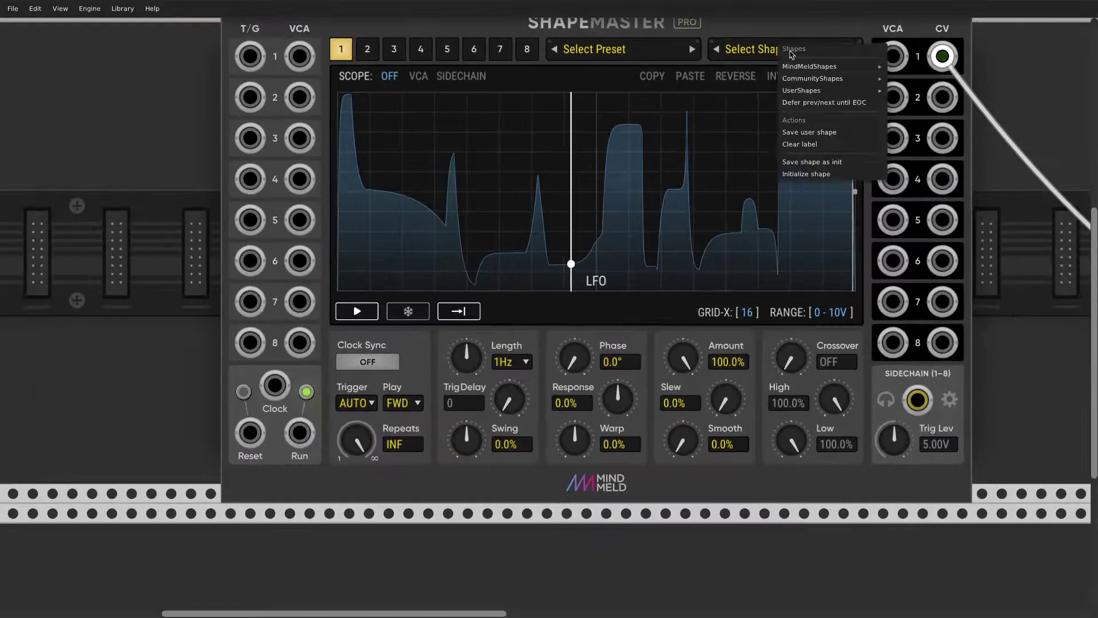
mouse_move(829, 66)
mouse_move(949, 79)
mouse_move(944, 102)
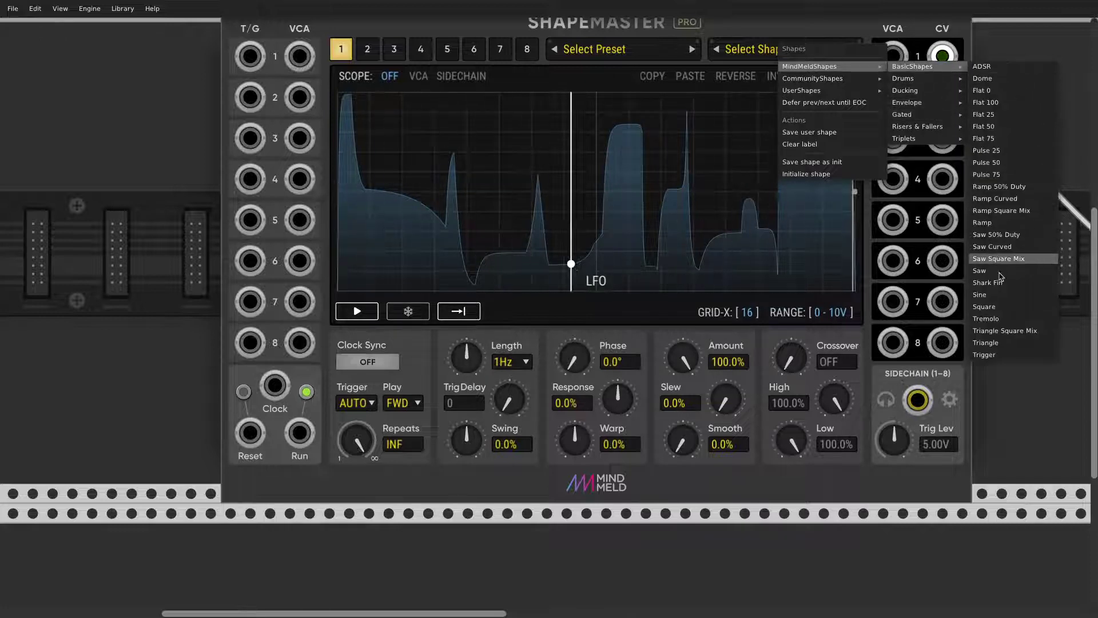
left_click(980, 271)
Step: Speed the LFO Length up to 2.877Hz
scroll(773, 275, "up", 1)
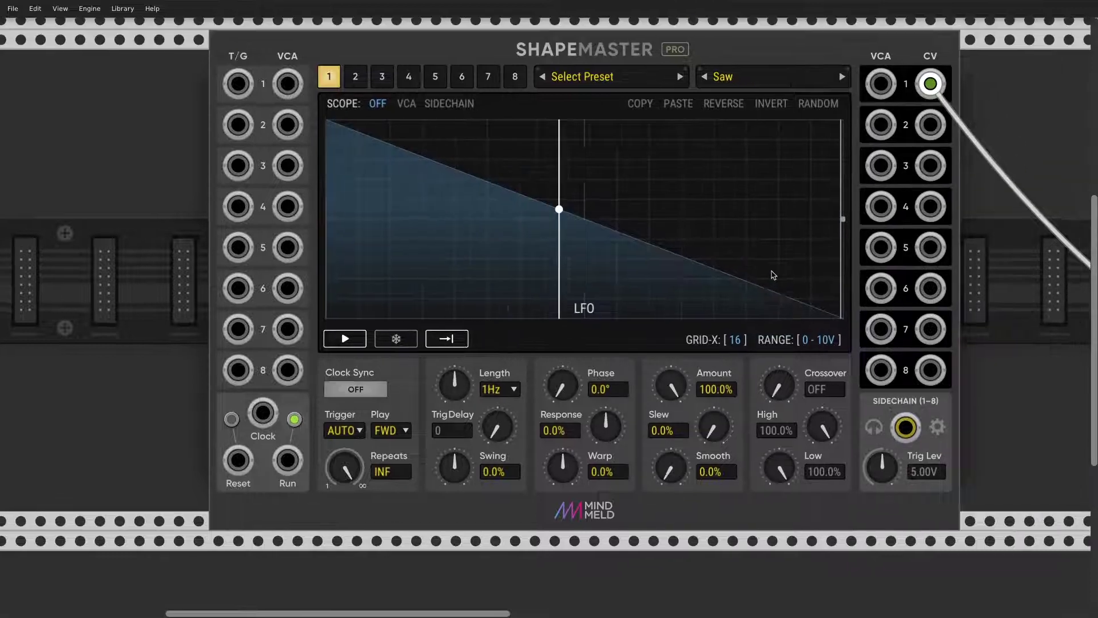
scroll(773, 275, "right", 4)
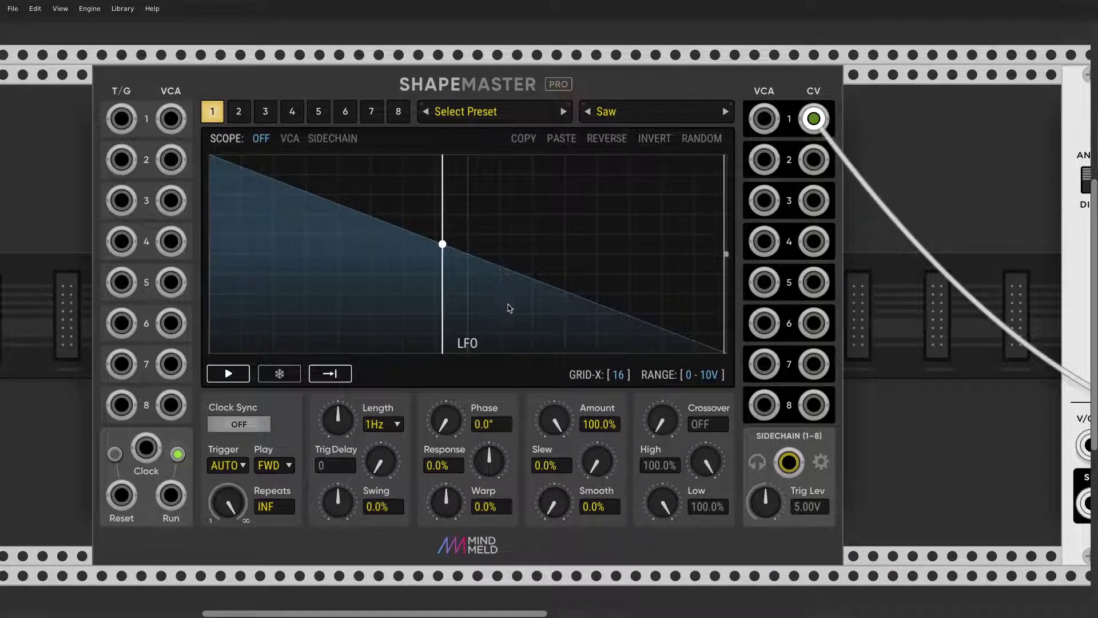
scroll(510, 308, "down", 1)
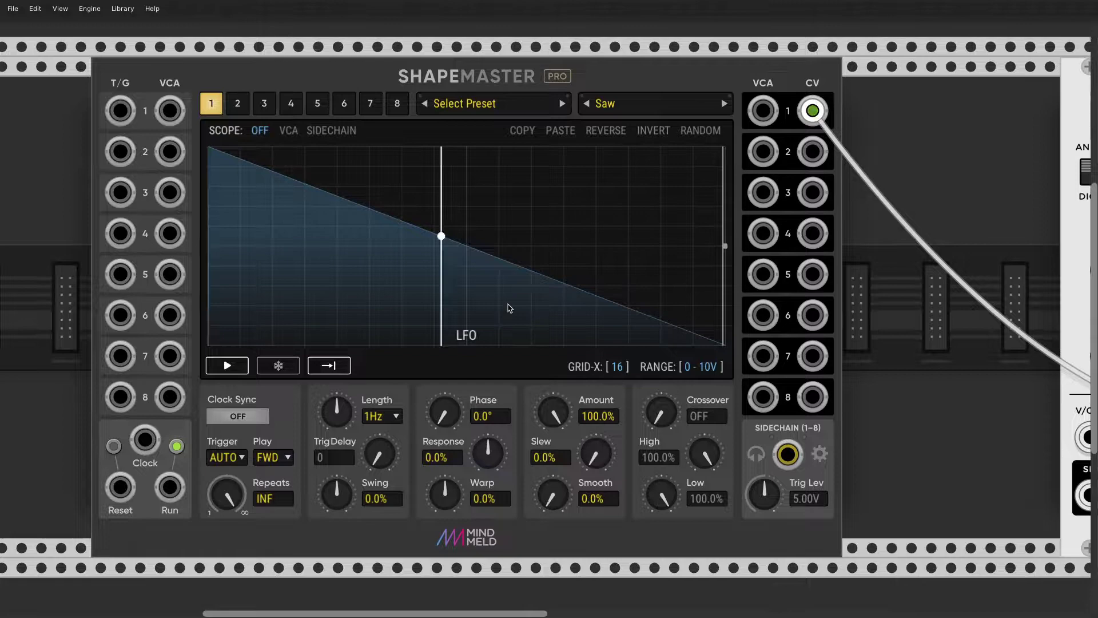
scroll(510, 309, "down", 1)
scroll(508, 310, "up", 1)
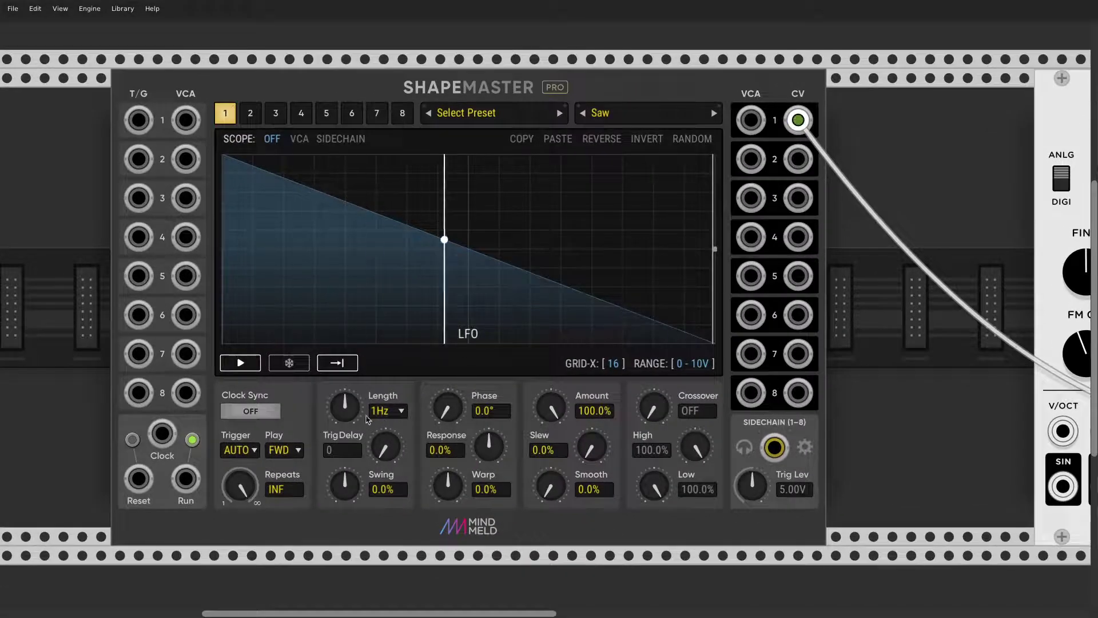
mouse_move(345, 407)
left_mouse_down()
mouse_move(345, 421)
mouse_move(345, 398)
mouse_move(344, 432)
mouse_move(345, 396)
left_mouse_up()
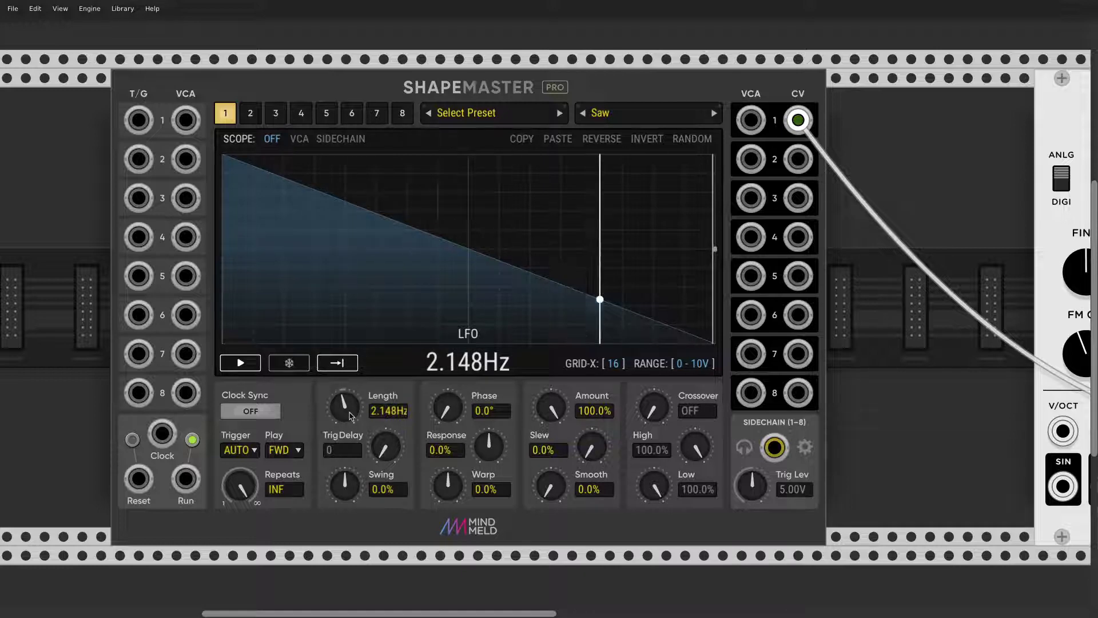
Step: Set the Swing knob to 25.5%
scroll(351, 415, "down", 2)
scroll(446, 489, "up", 2)
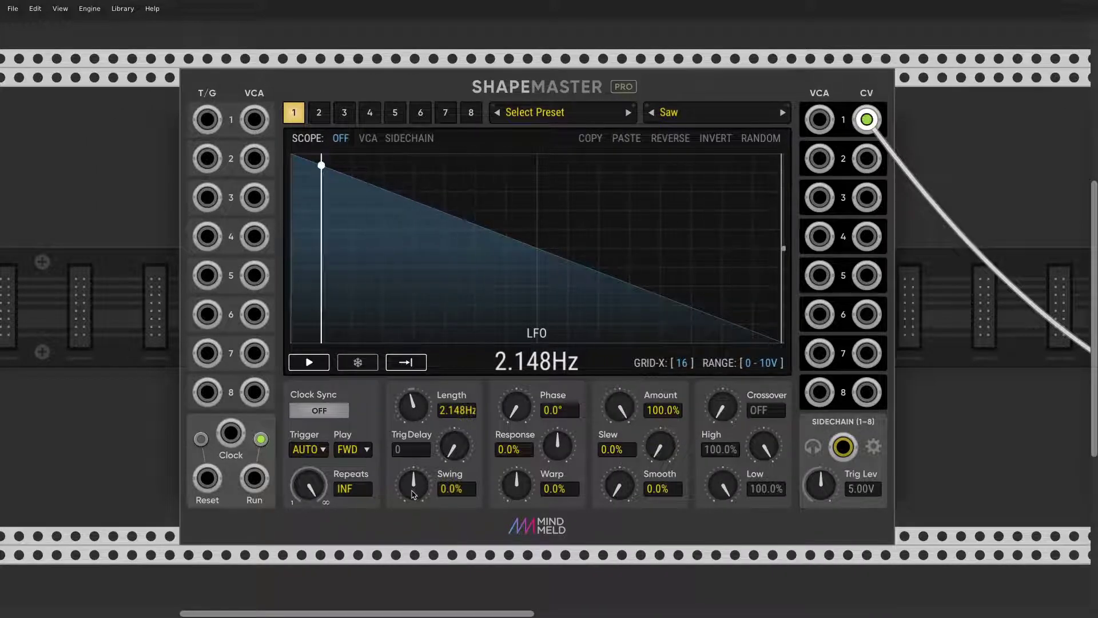
left_click_drag(414, 493, 428, 398)
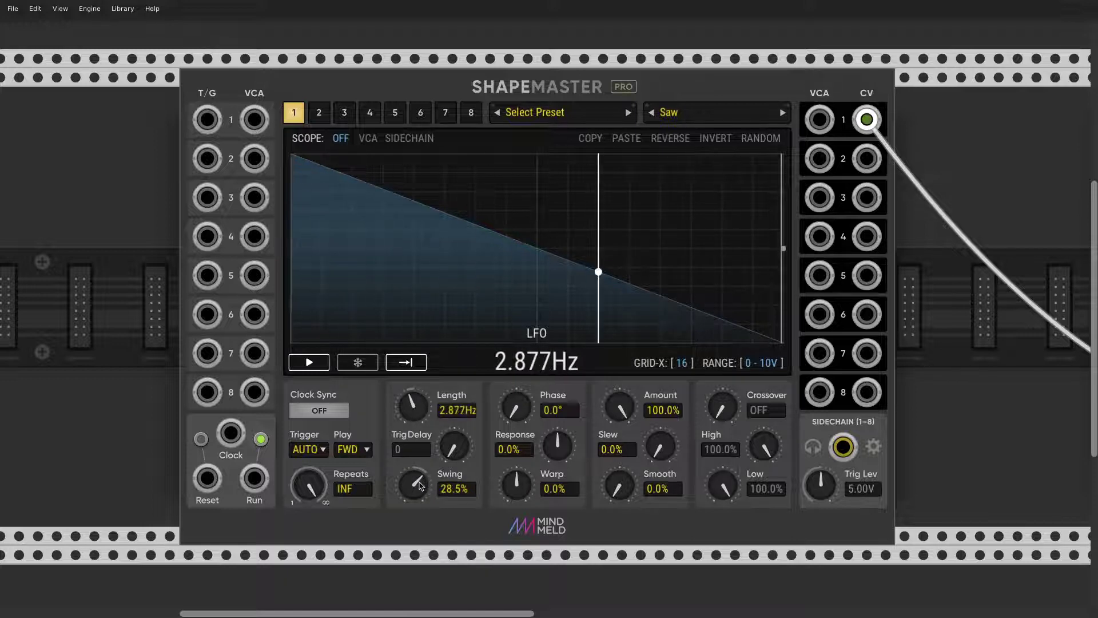
scroll(421, 486, "down", 14)
scroll(420, 486, "up", 11)
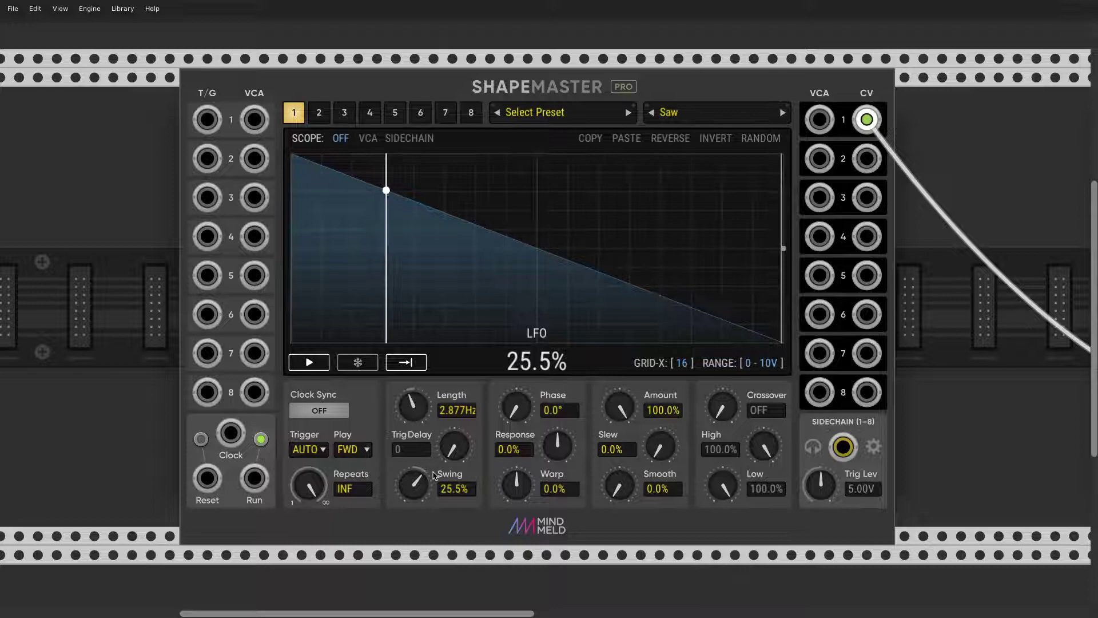
scroll(435, 476, "up", 2, "ctrl")
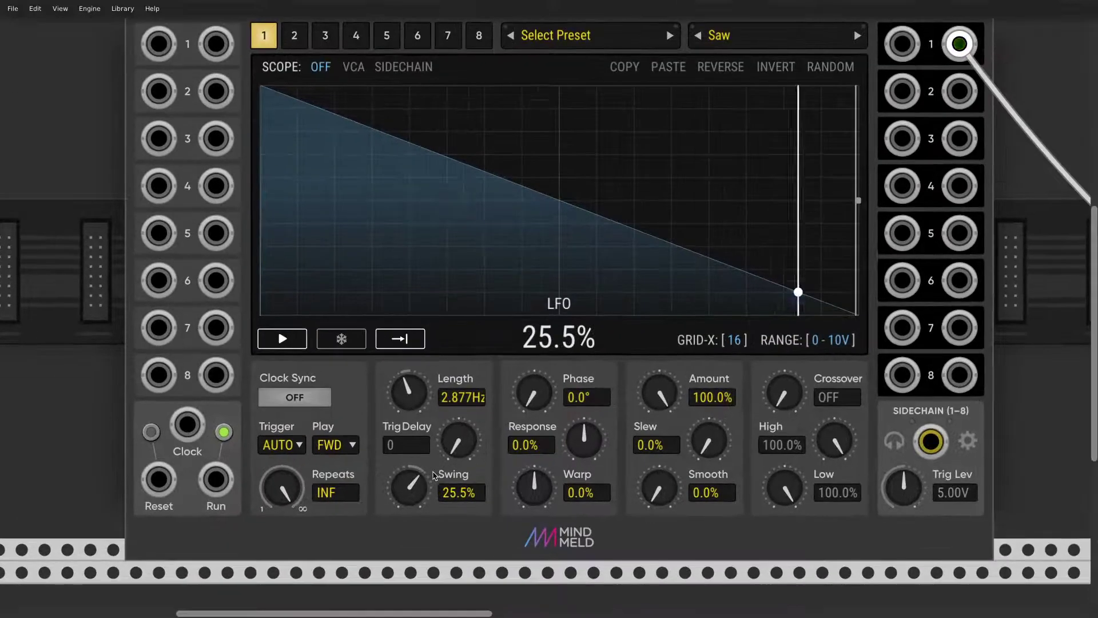
Step: Reset Length to 1Hz and Swing to 0.0%, leaving Trigger on AUTO
double_click(410, 393)
double_click(411, 486)
scroll(414, 465, "left", 3)
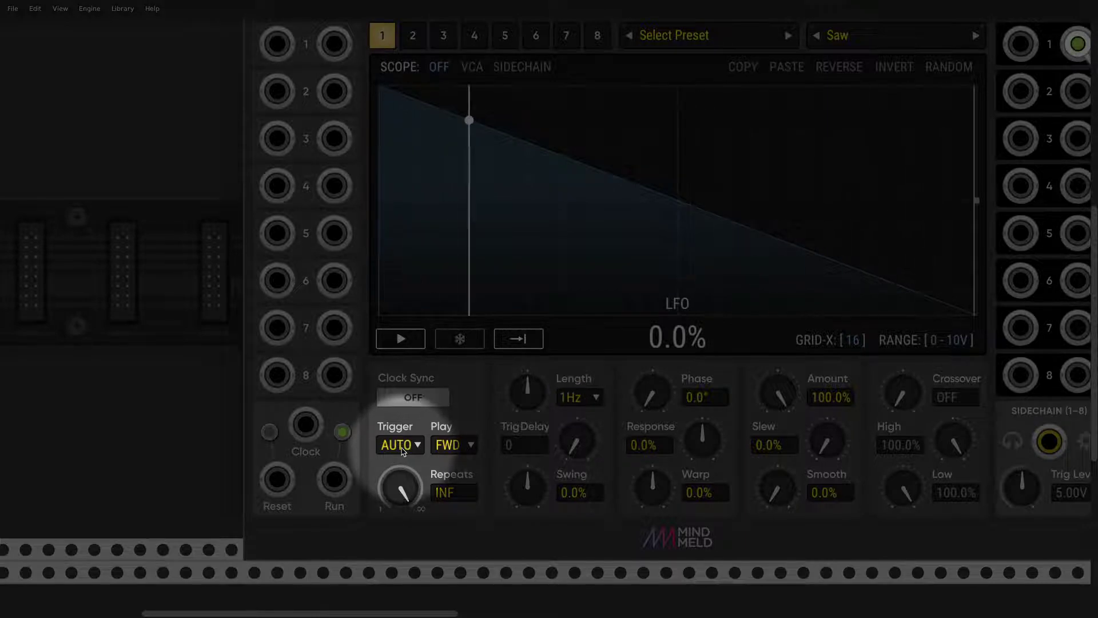
left_click(403, 450)
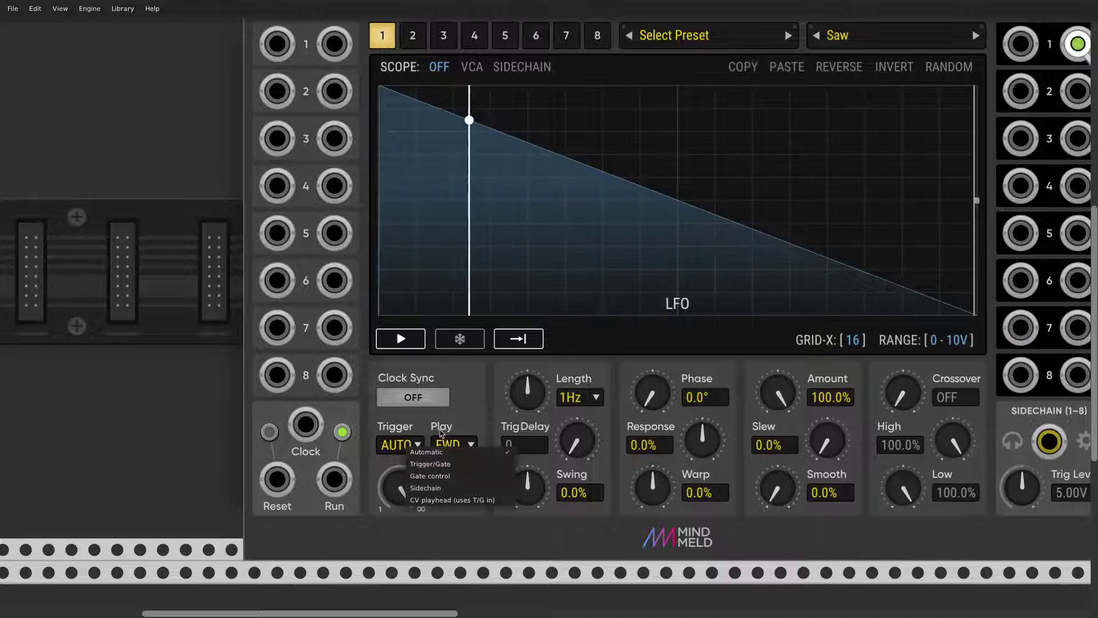
left_click(413, 453)
scroll(416, 457, "up", 2)
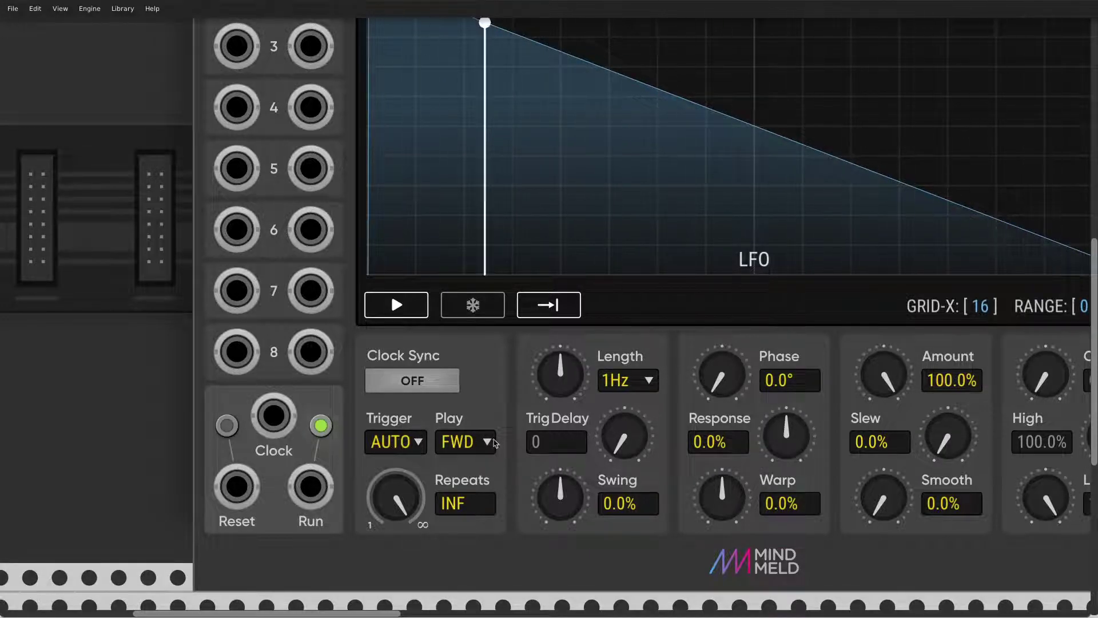
scroll(482, 446, "down", 3)
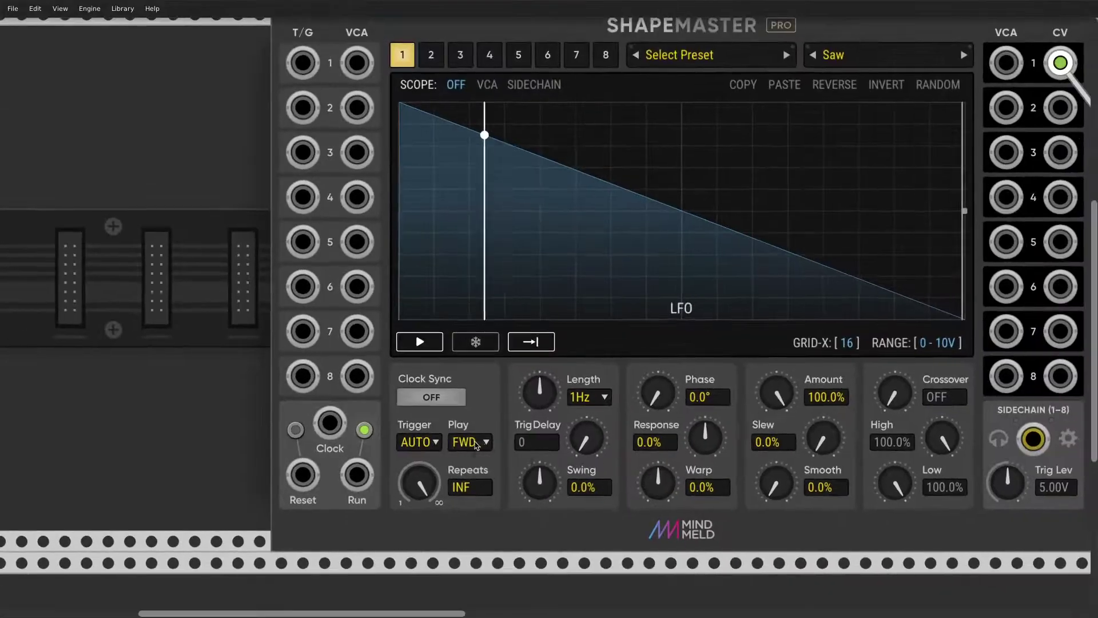
Step: Try reverse and ping-pong play, then set play direction back to FWD
left_click(485, 444)
left_click(493, 458)
scroll(494, 460, "right", 3)
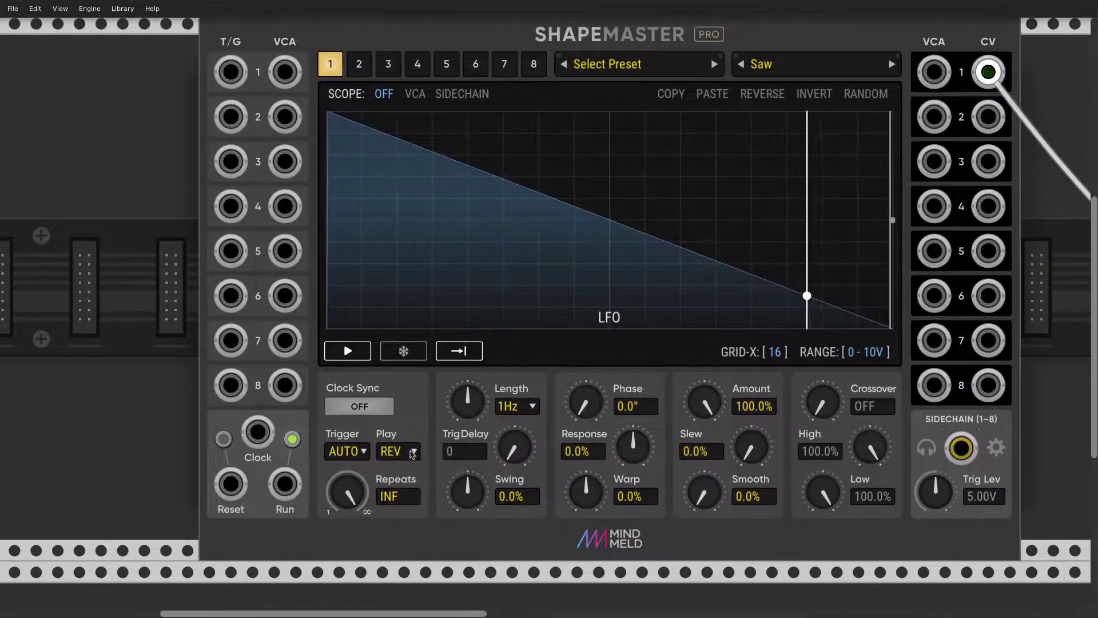
left_click(413, 451)
left_click(424, 485)
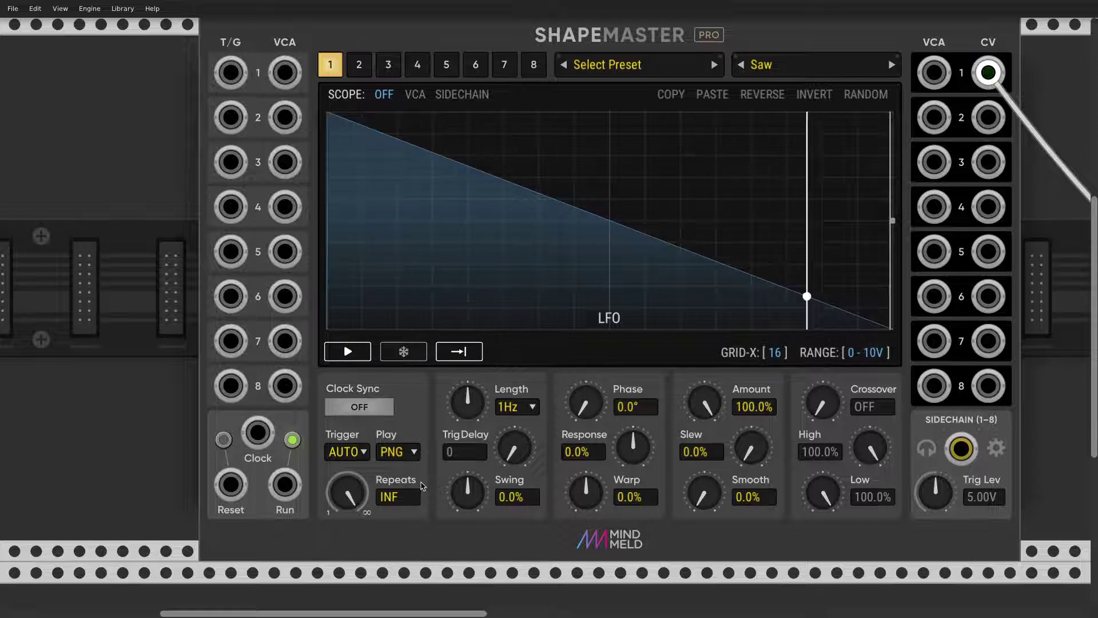
left_click(413, 452)
left_click(410, 471)
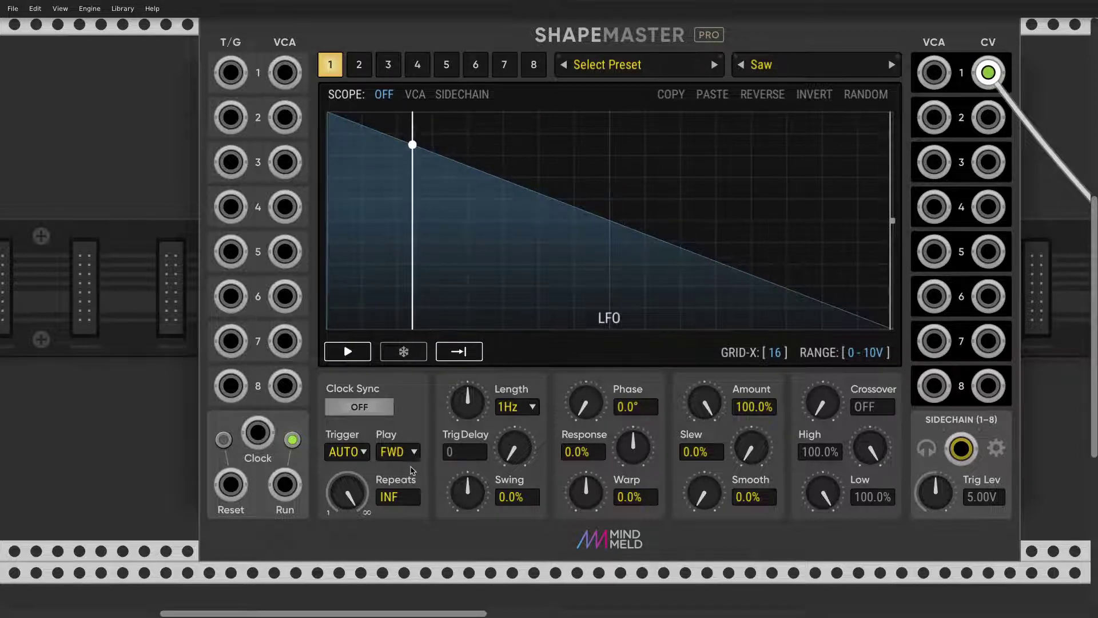
scroll(411, 470, "down", 1)
Step: Set Repeats to INF and restart the LFO cycle
left_click_drag(347, 467, 347, 563)
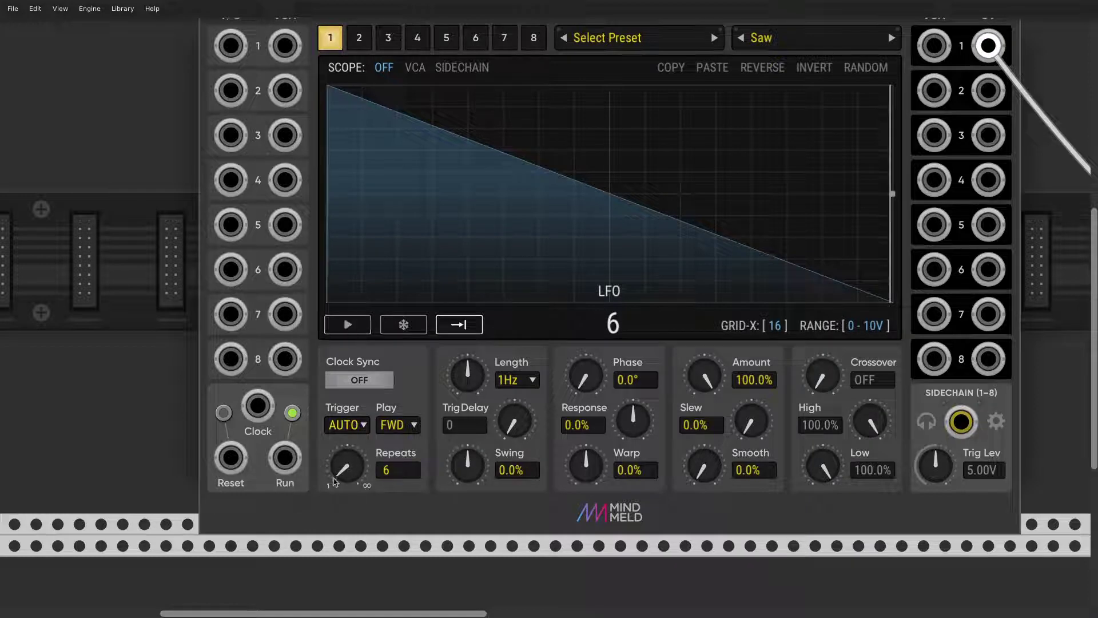
left_click(359, 332)
left_click(365, 331)
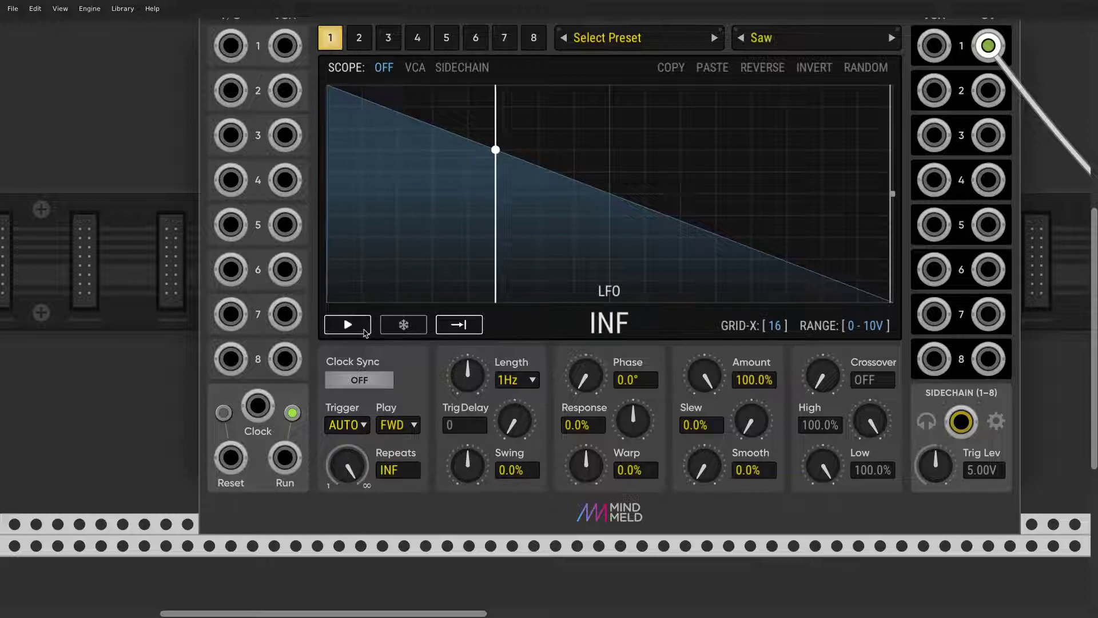
scroll(426, 406, "down", 3)
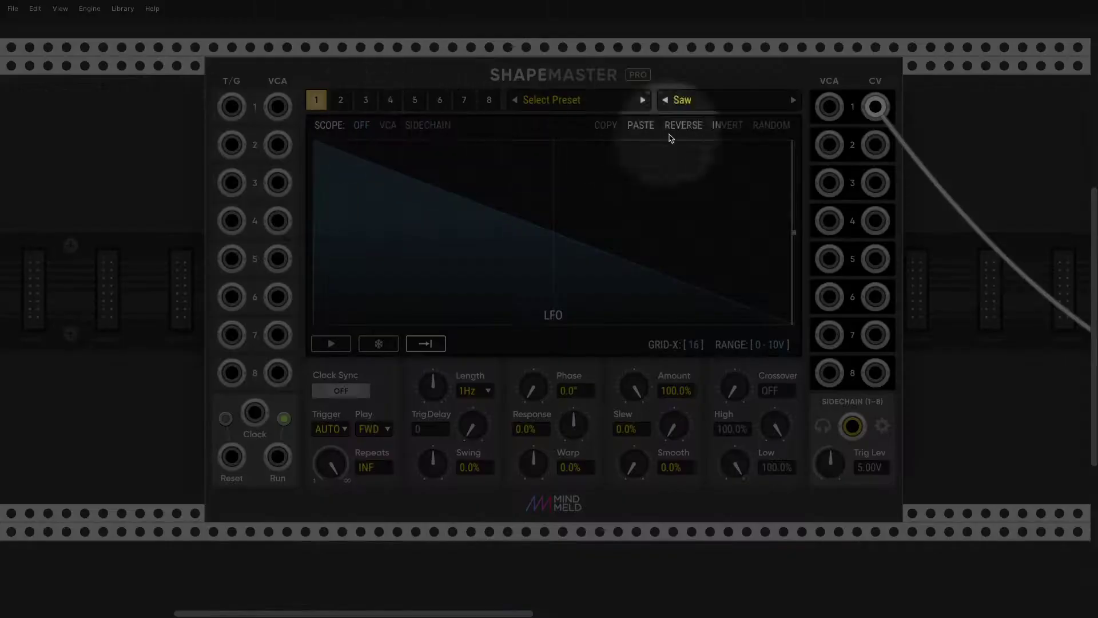
Step: Search the module browser for 'coock' and place Impromptu Clocked left of ShapeMaster Pro
scroll(641, 211, "down", 1)
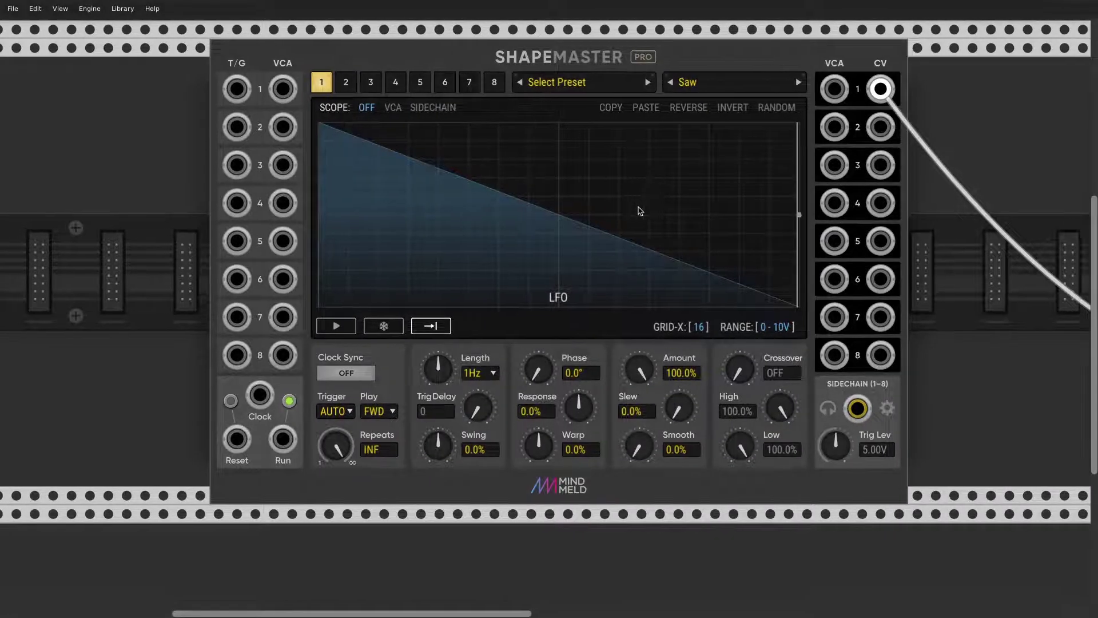
scroll(514, 320, "left", 1)
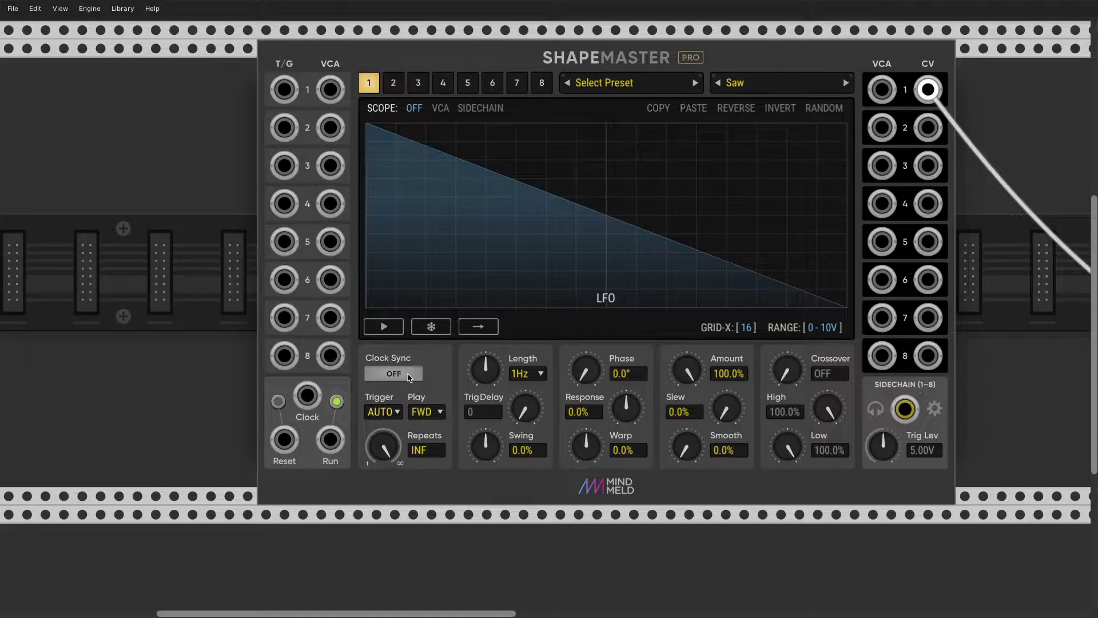
scroll(410, 377, "down", 2)
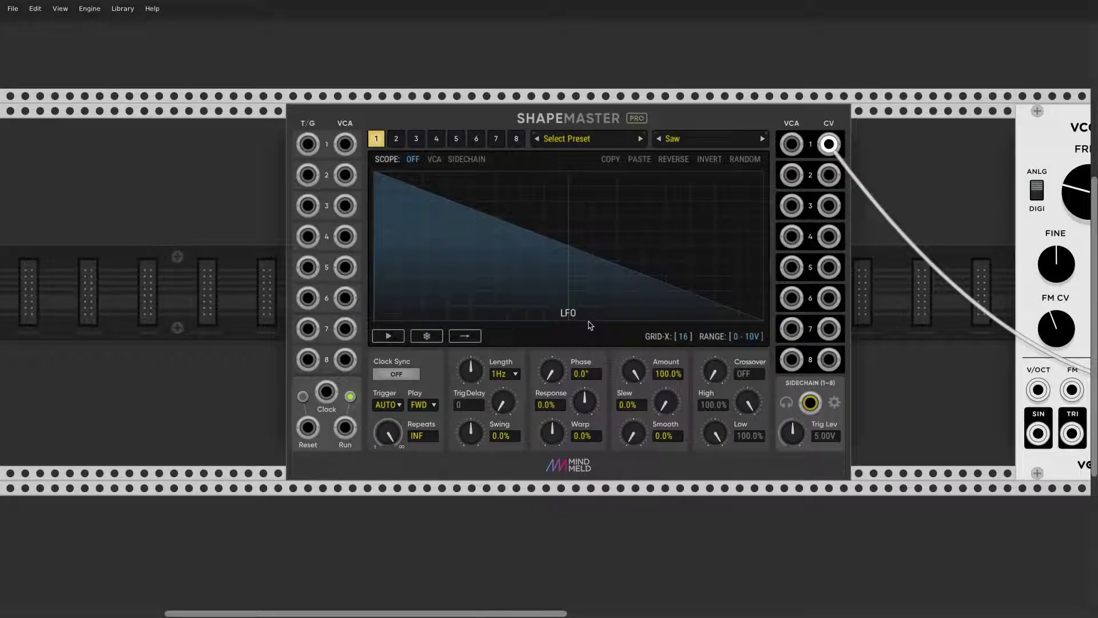
scroll(209, 364, "left", 2)
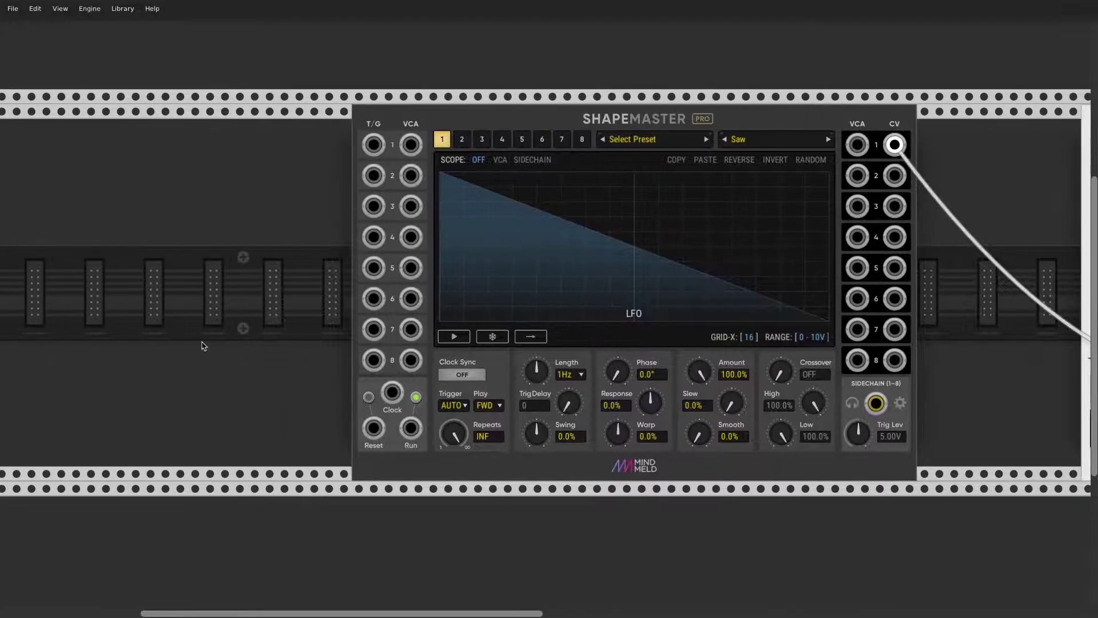
right_click(202, 346)
type("coock")
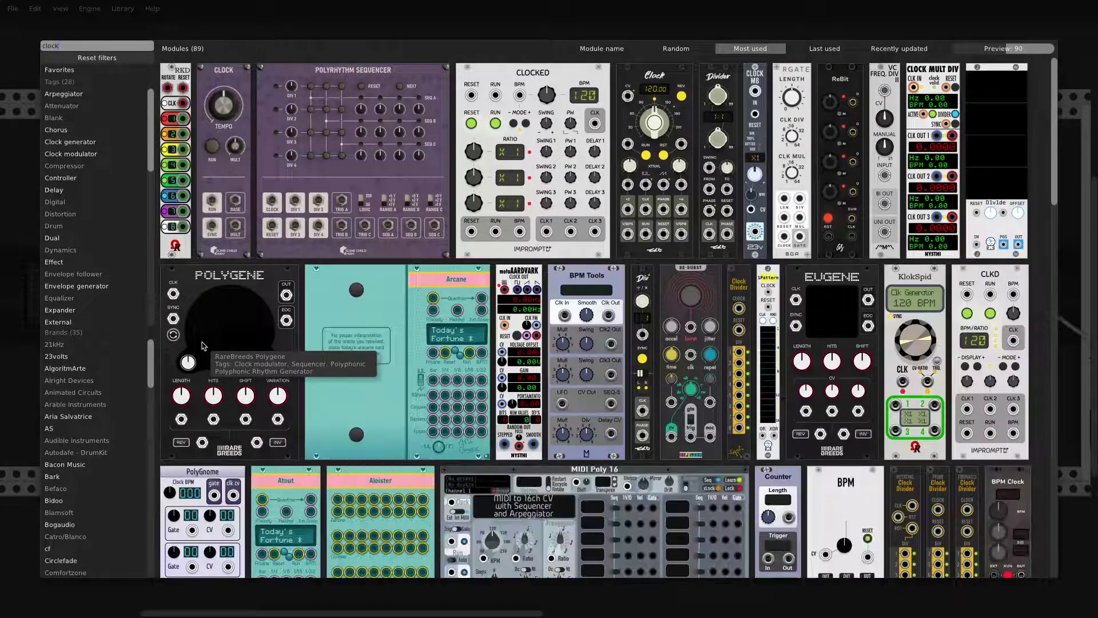
left_click(556, 174)
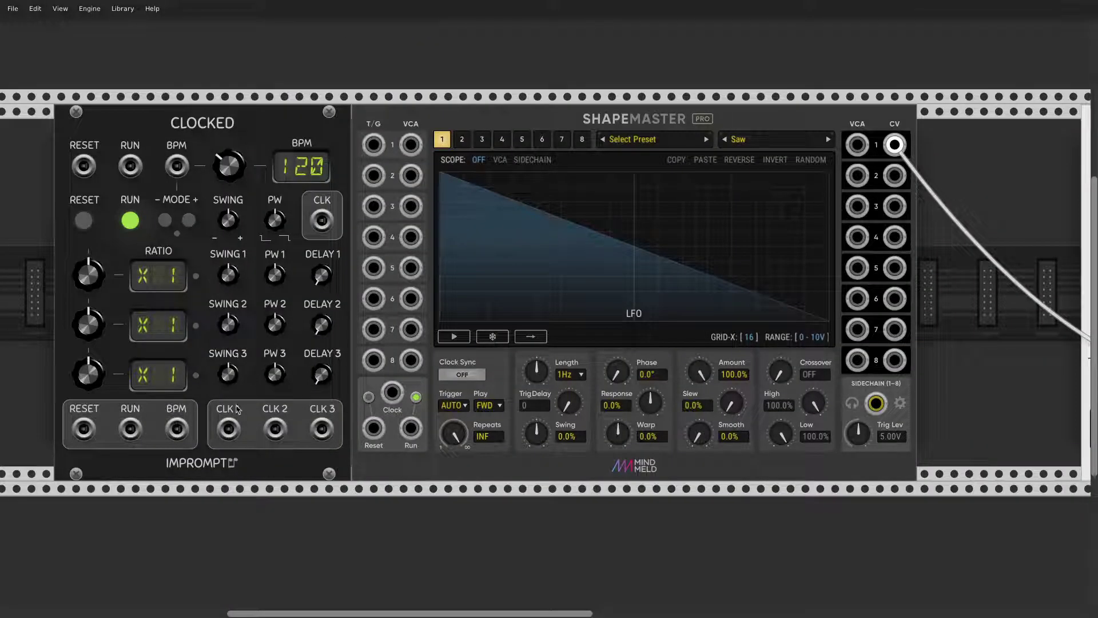
Step: Patch Clocked's CLK 1 output into ShapeMaster Pro's Clock input, syncing Length to 1/4
scroll(271, 244, "up", 1)
scroll(268, 247, "left", 1)
scroll(263, 246, "down", 1)
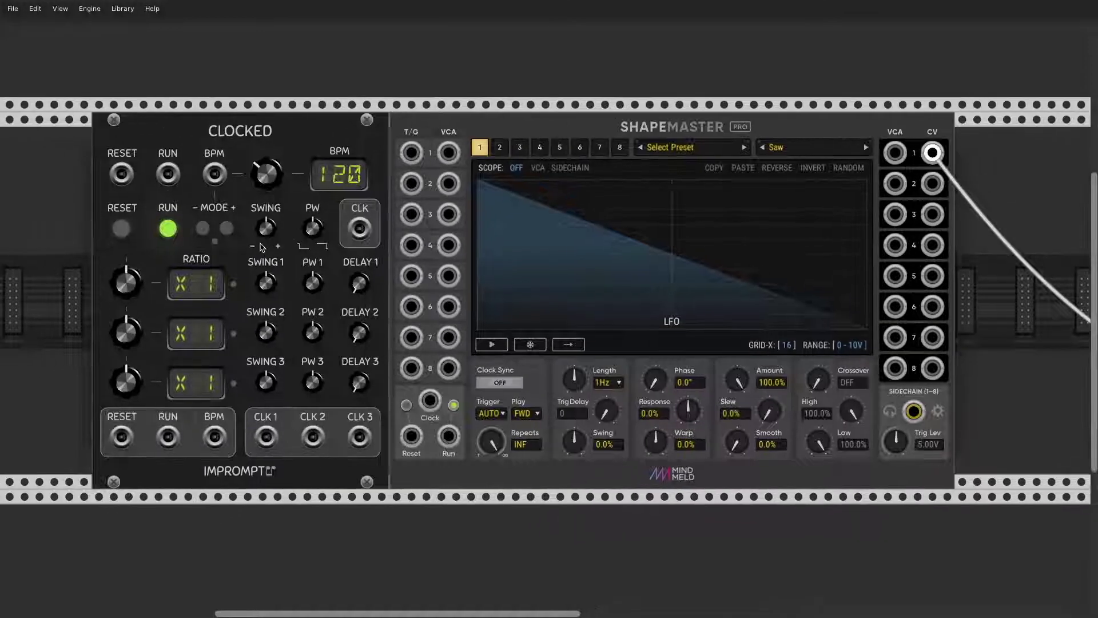
left_click_drag(271, 445, 428, 401)
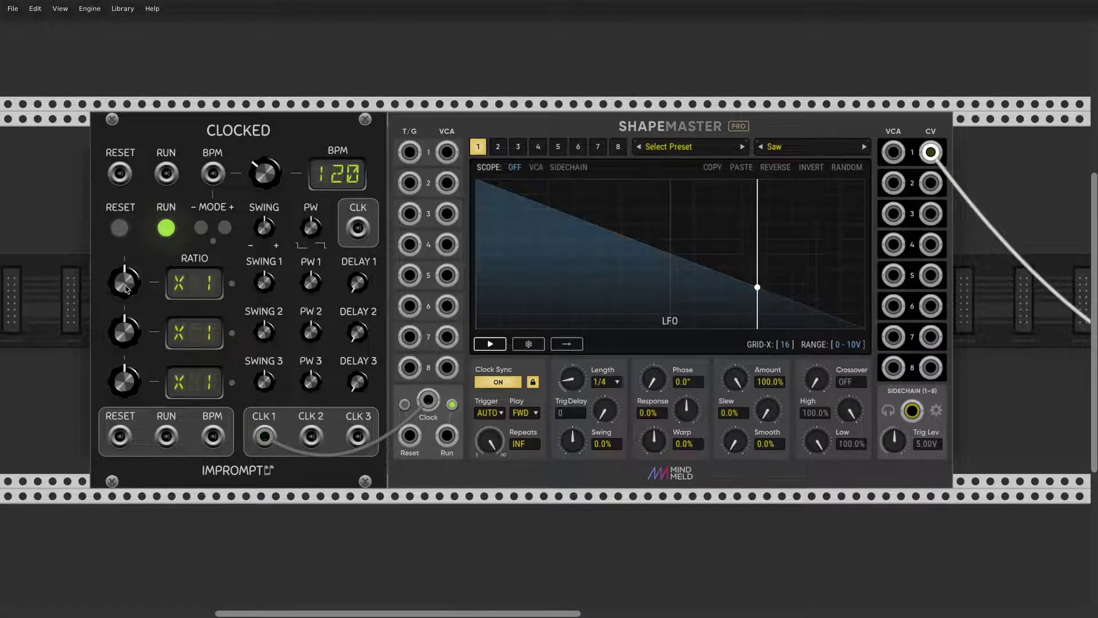
Step: Confirm in ShapeMaster Pro's module menu that Clock PPQN is set to 48
right_click(502, 122)
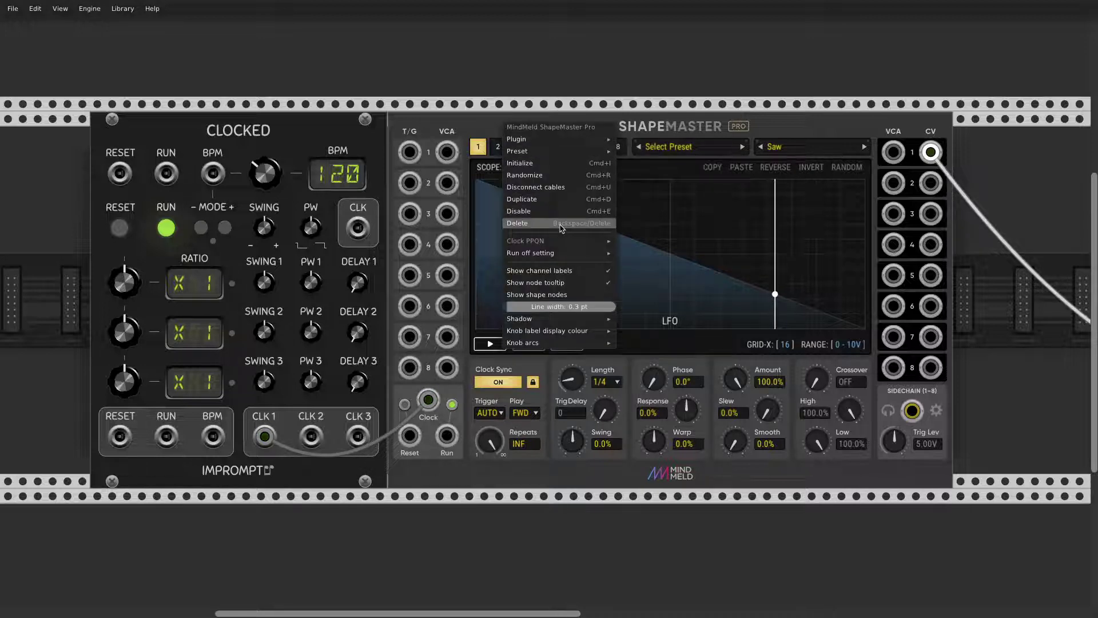
mouse_move(570, 242)
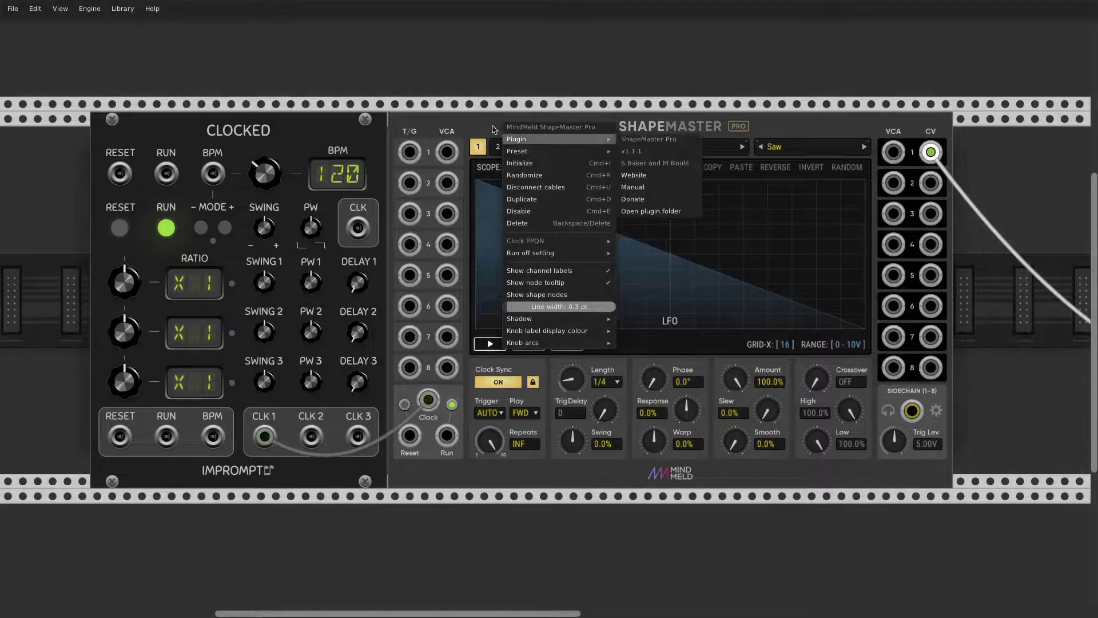
left_click(490, 127)
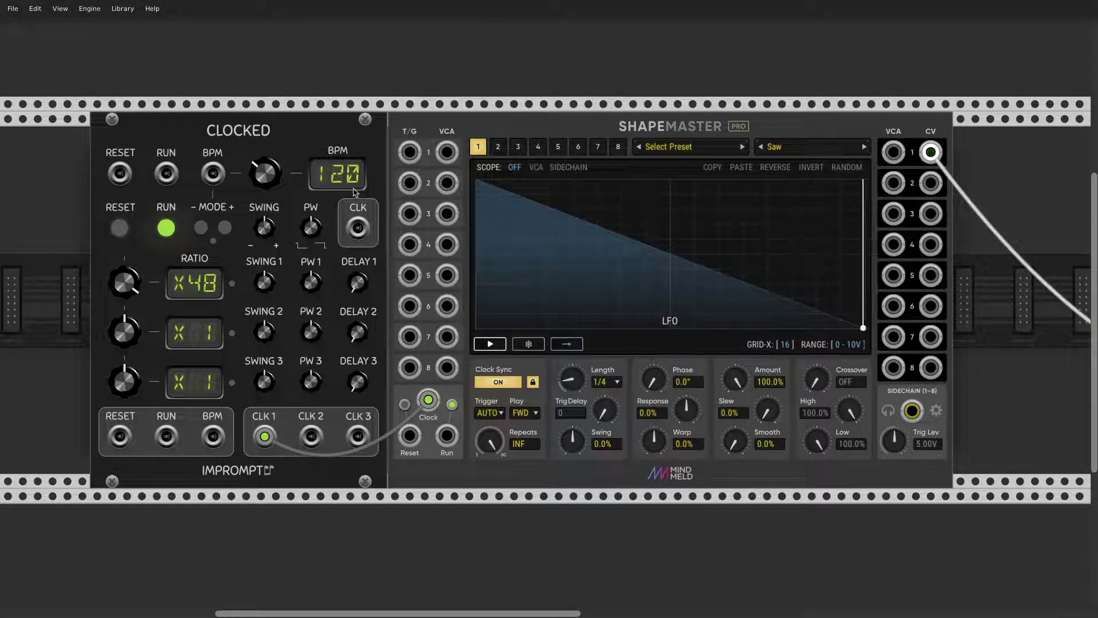
Step: Raise the Clocked tempo to 153 BPM and browse ShapeMaster's Length divisions
left_click_drag(265, 173, 265, 154)
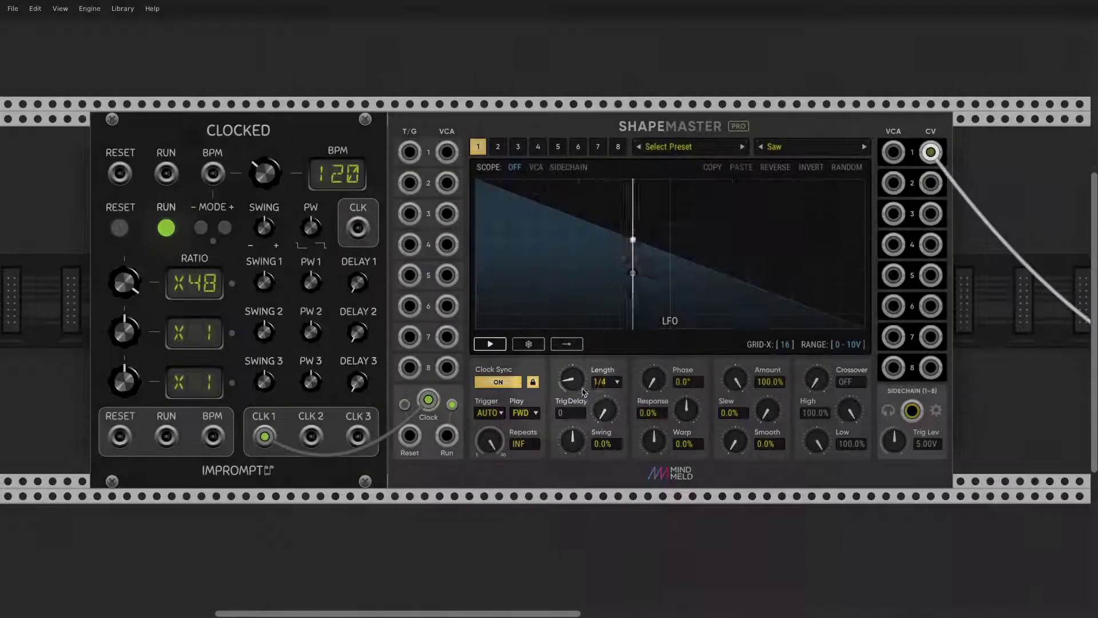
left_click(613, 385)
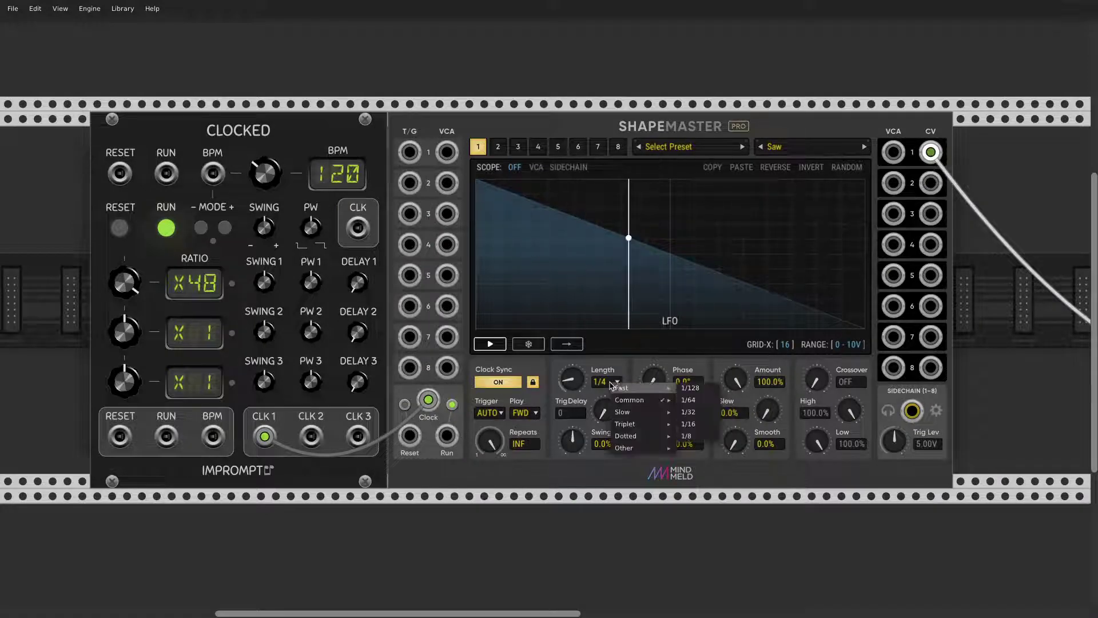
mouse_move(651, 402)
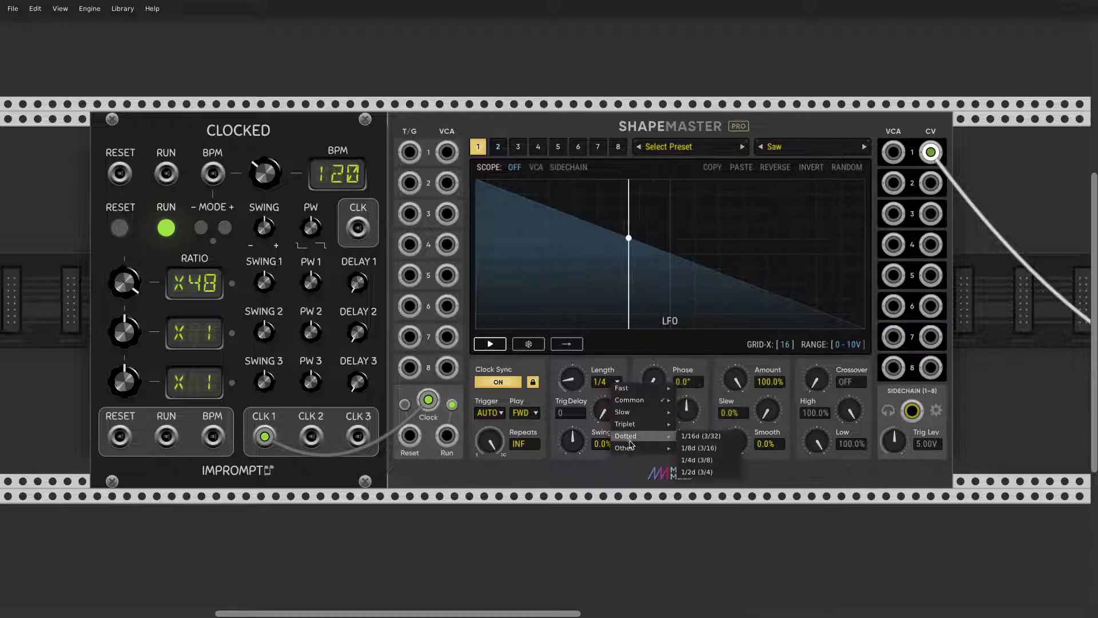
mouse_move(635, 448)
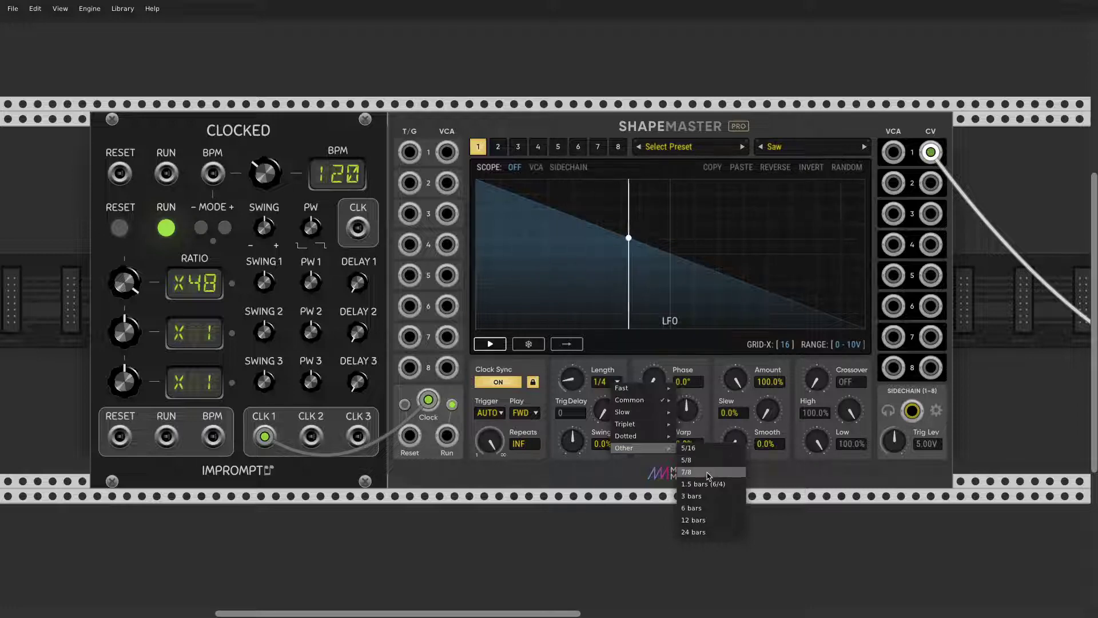
left_click(620, 369)
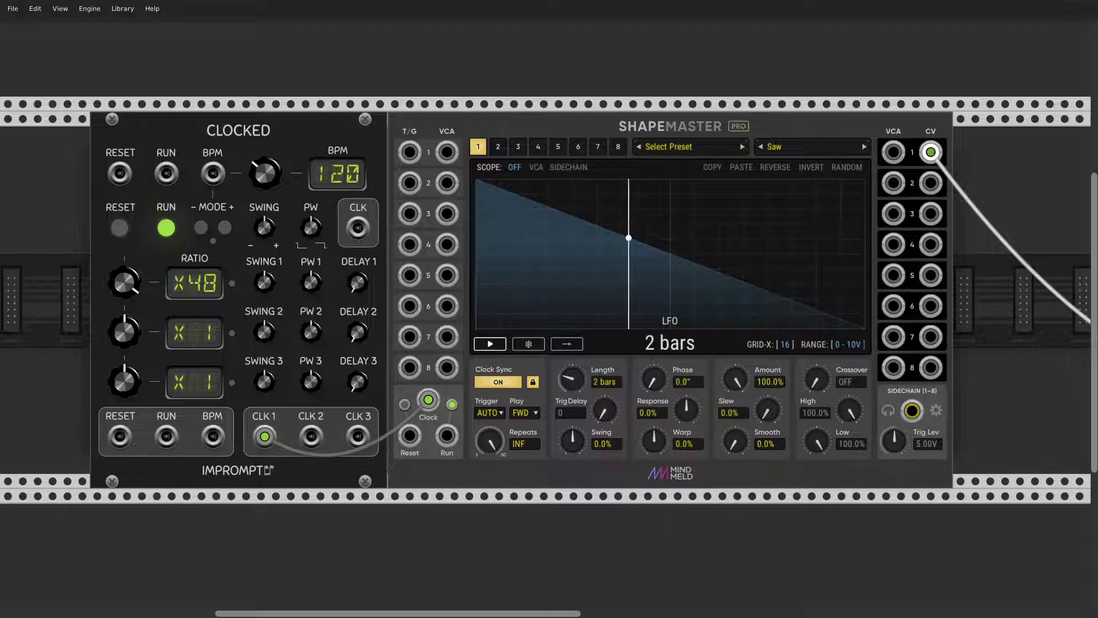
Step: Set channel 1's LFO Length to 1/2, then view channels 2 and 3
mouse_move(575, 382)
left_mouse_down()
mouse_move(574, 396)
mouse_move(584, 380)
left_mouse_up()
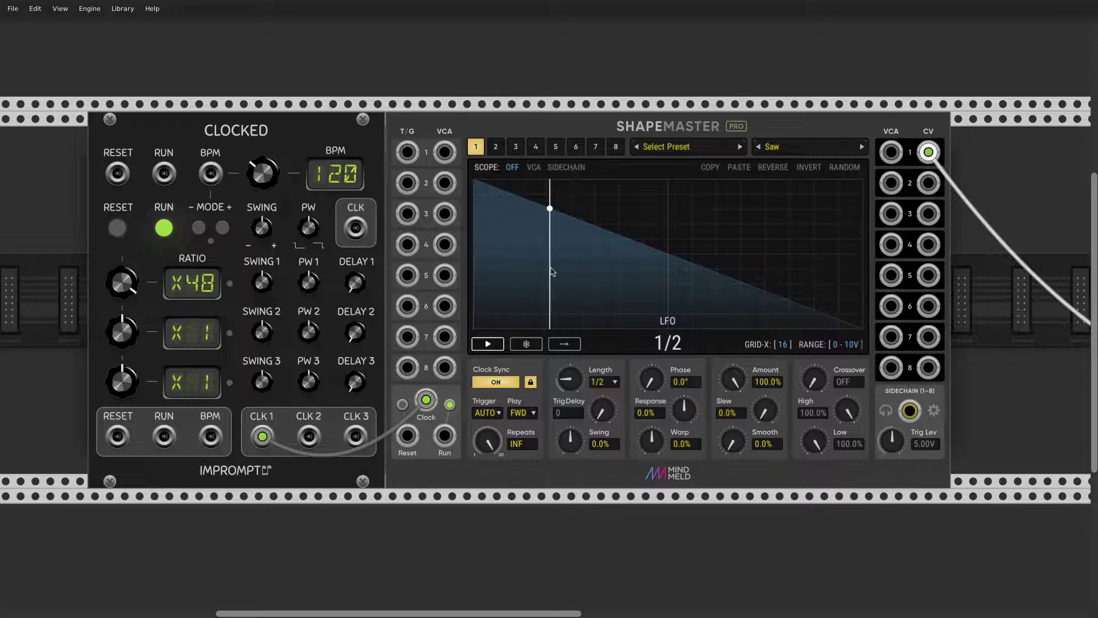
left_click(498, 147)
left_click(517, 148)
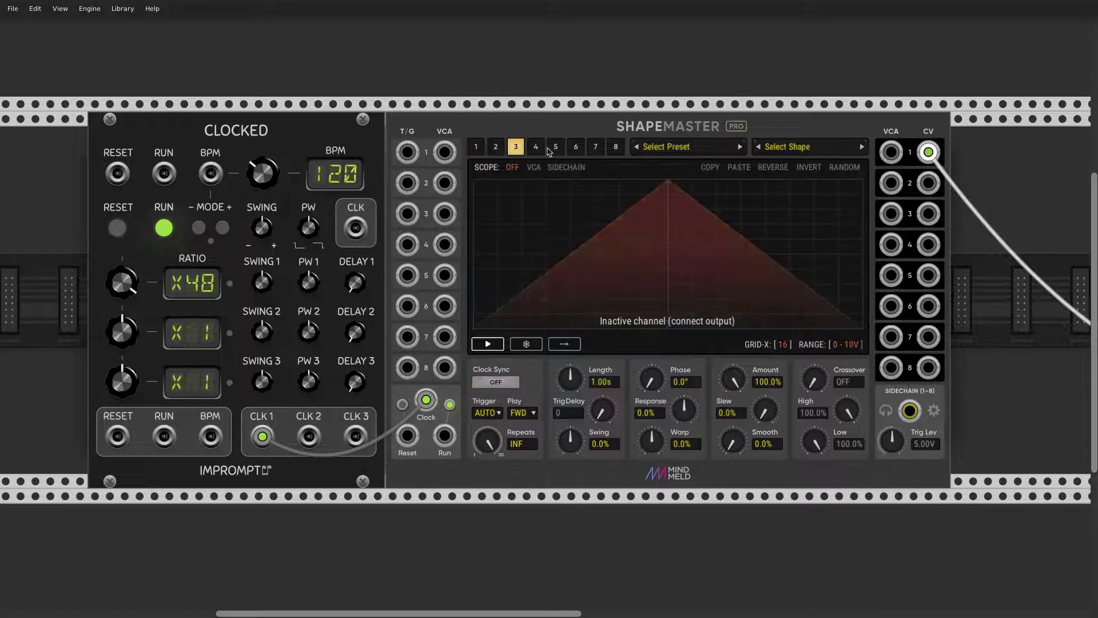
Step: Browse channels 2–5, return to channel 1, and lock its Clock Sync setting
left_click(475, 146)
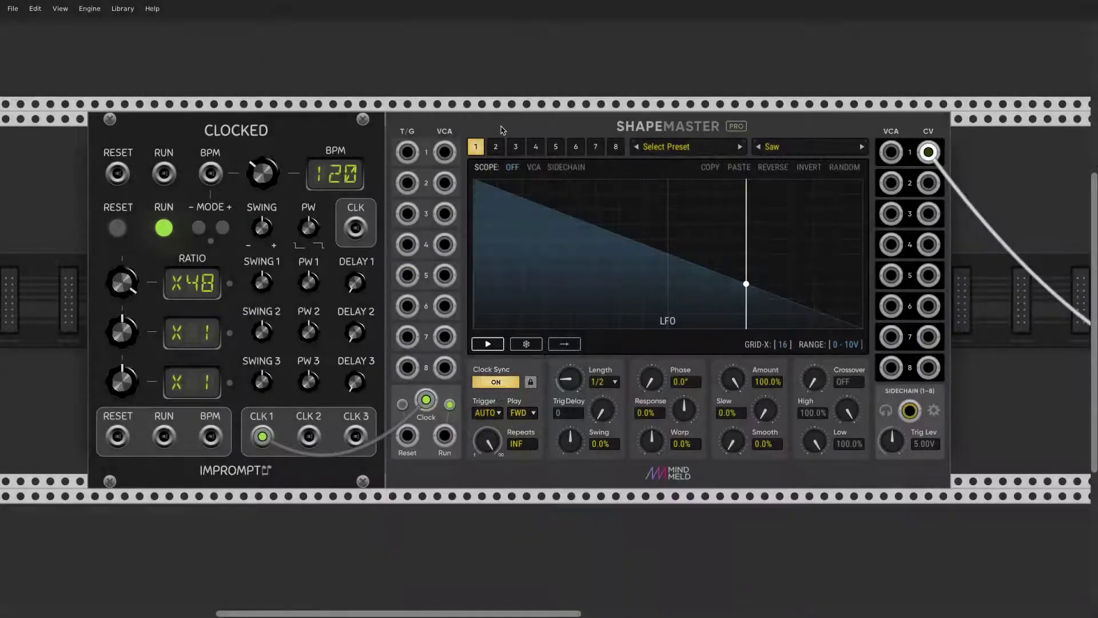
left_click(500, 147)
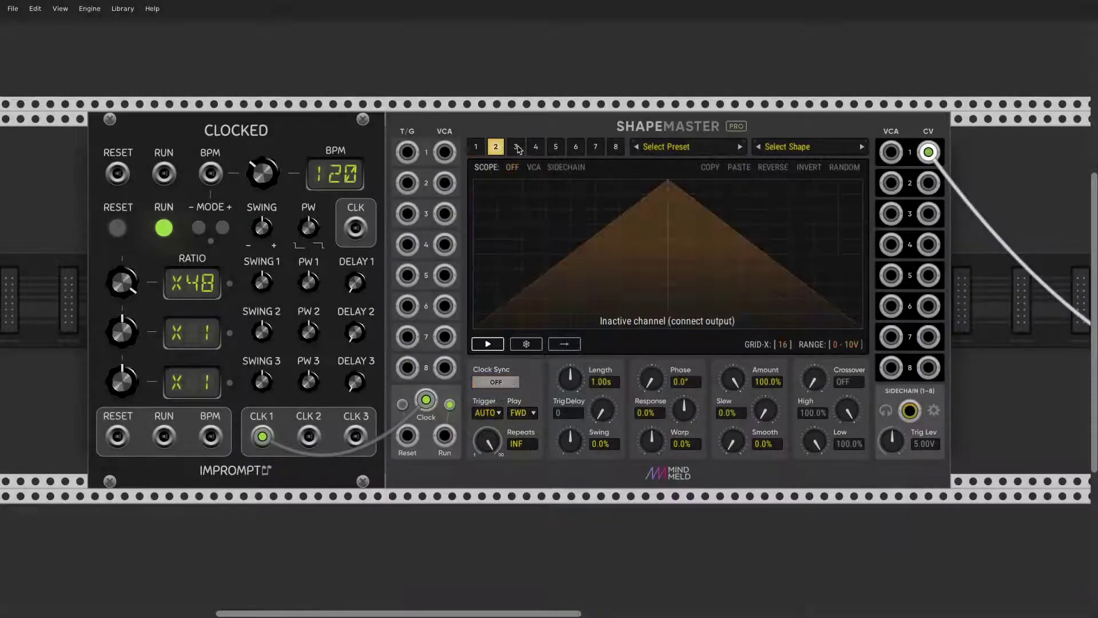
left_click(519, 146)
left_click(538, 147)
left_click(556, 146)
left_click(475, 146)
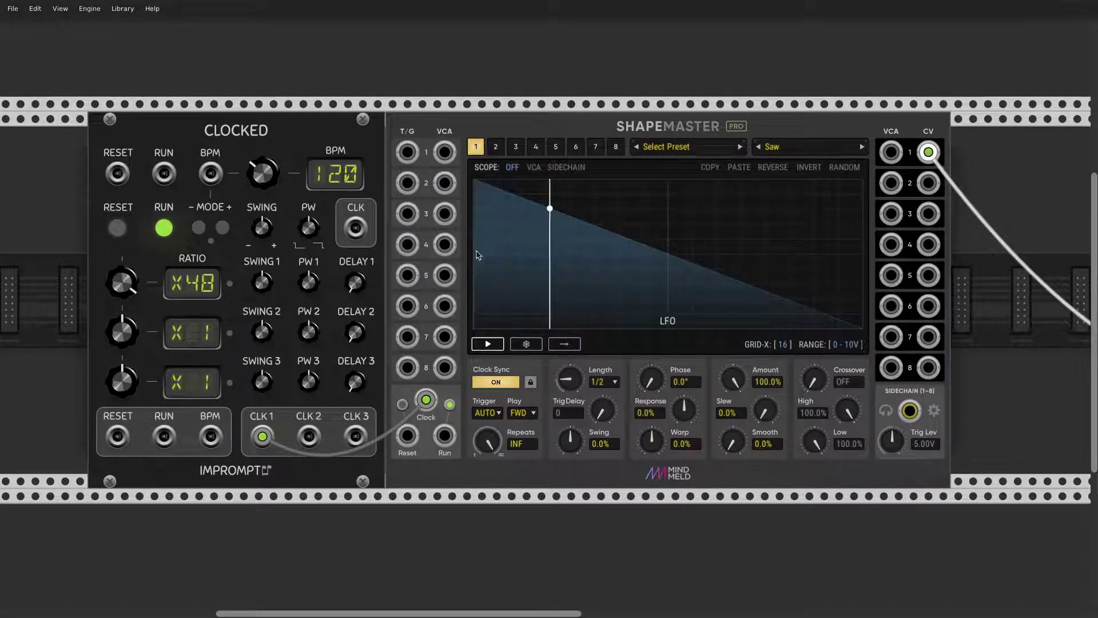
left_click(530, 383)
right_click(473, 145)
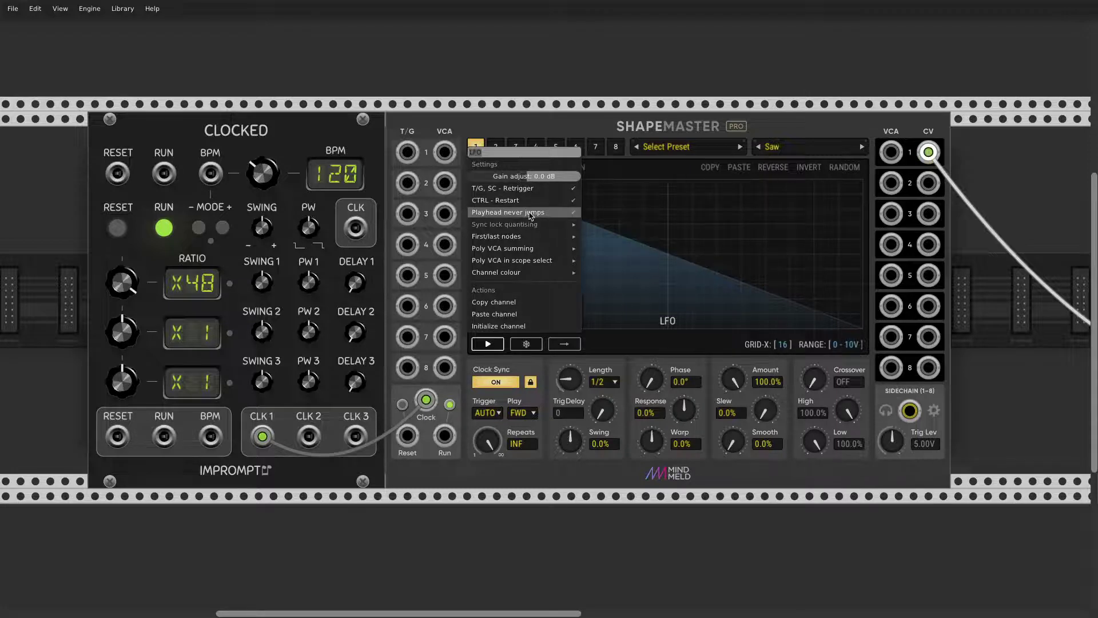
left_click(570, 362)
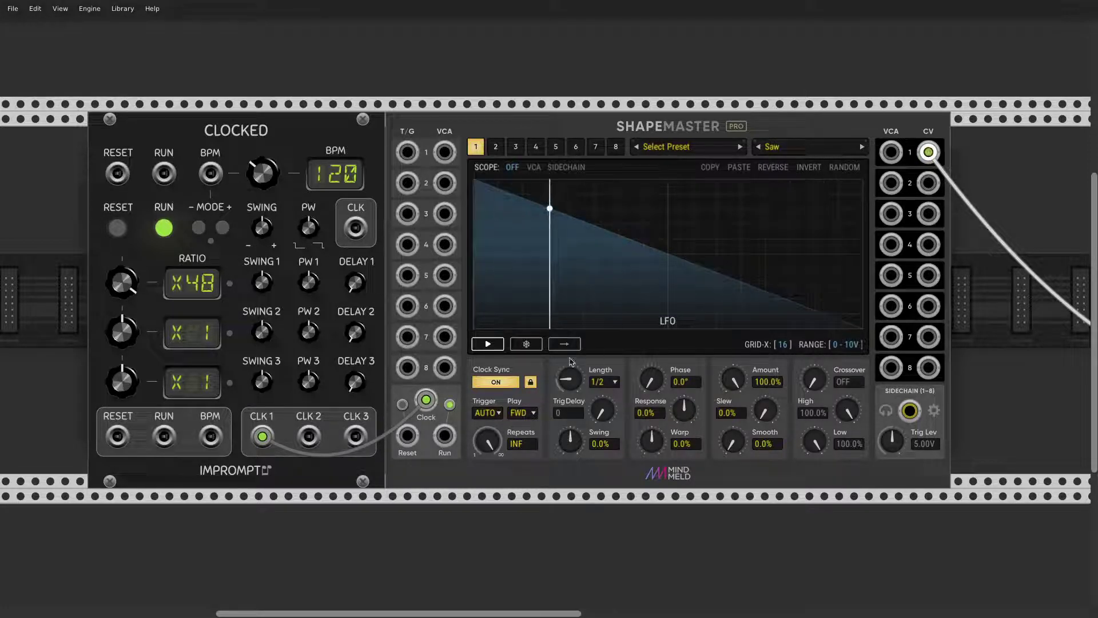
right_click(475, 146)
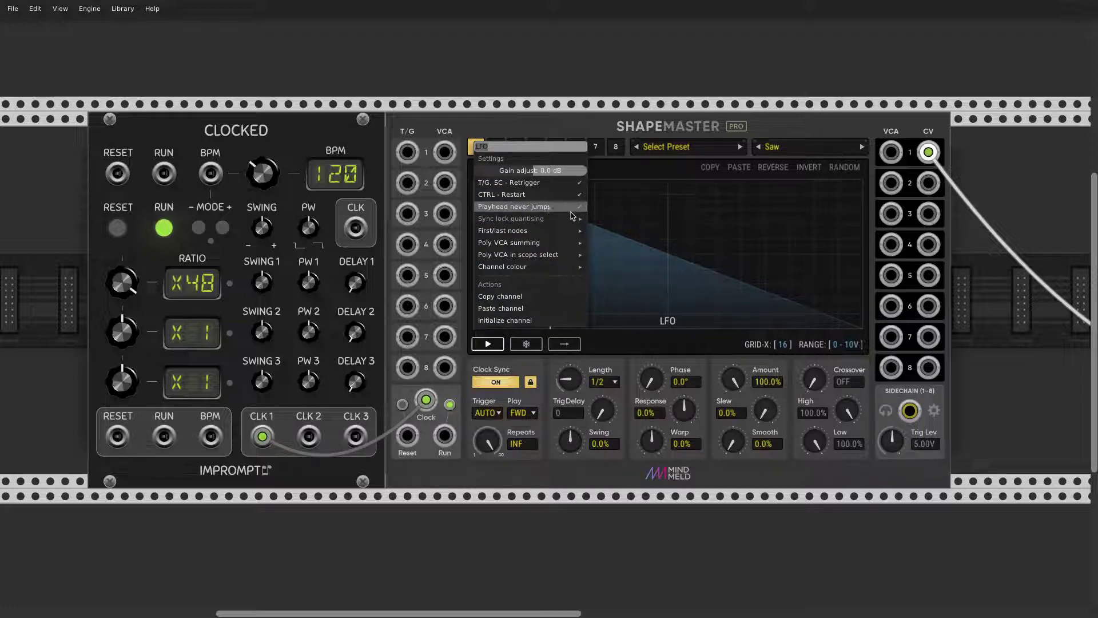
left_click(552, 125)
right_click(548, 125)
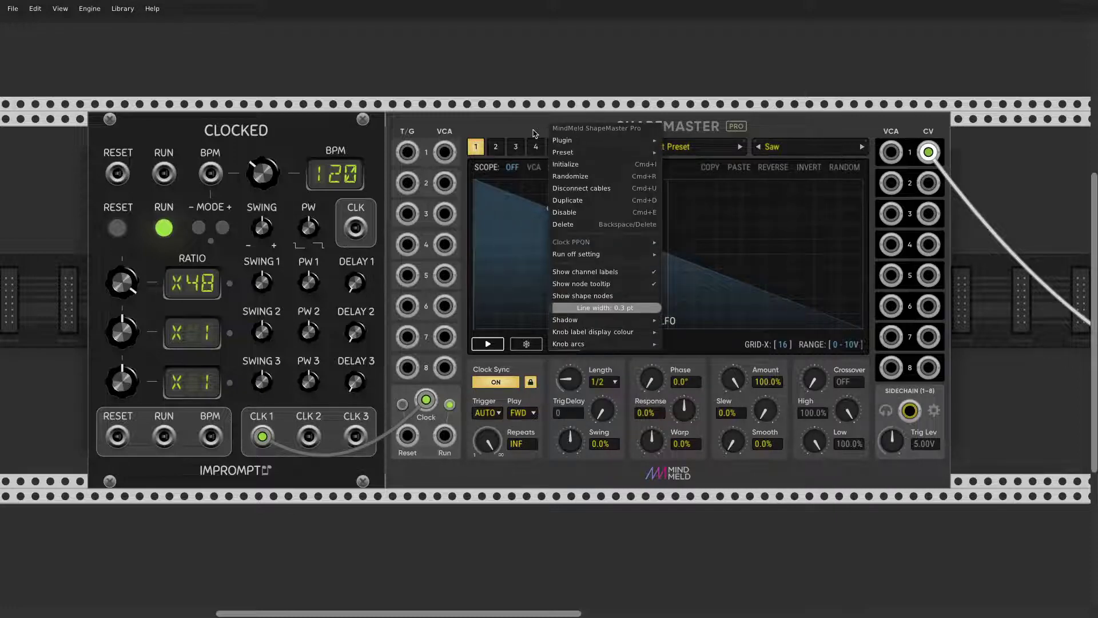
left_click(540, 133)
right_click(542, 131)
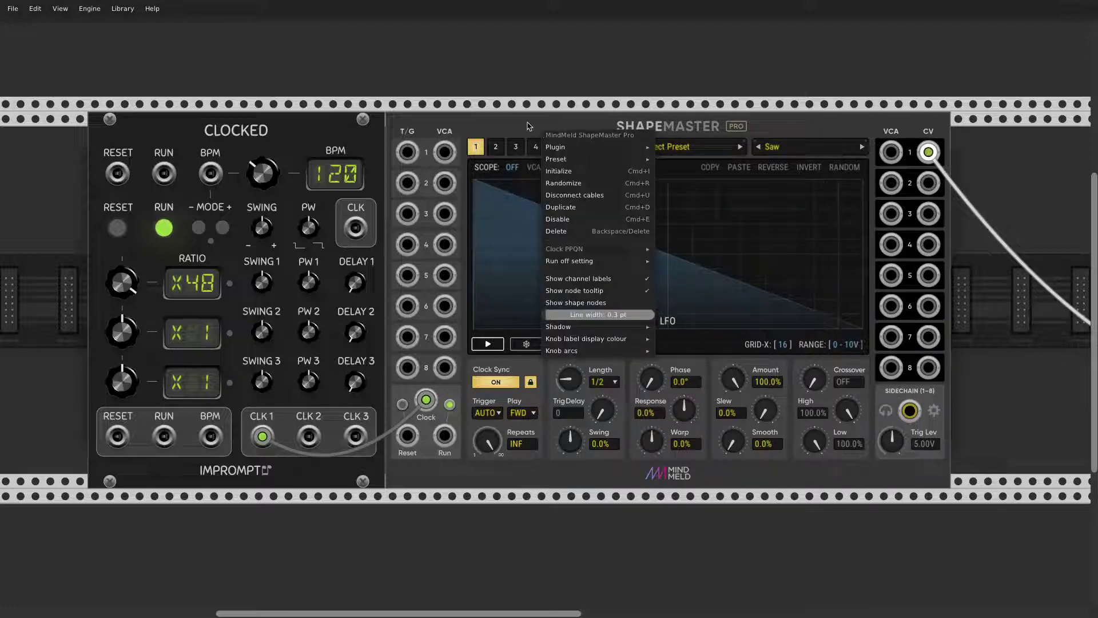
left_click(479, 149)
right_click(479, 150)
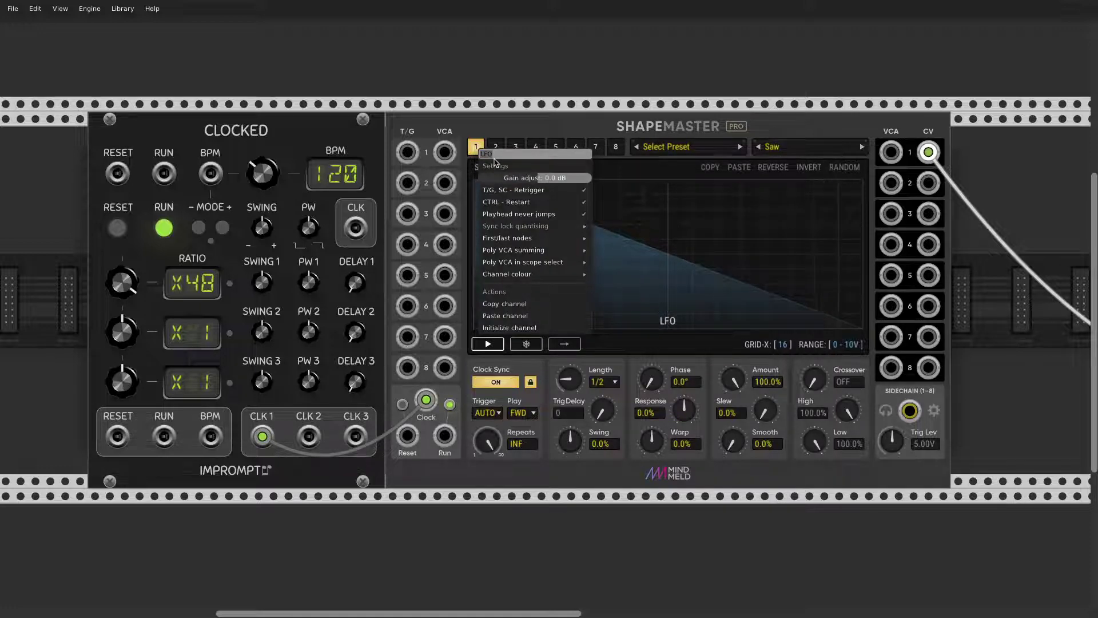
mouse_move(505, 227)
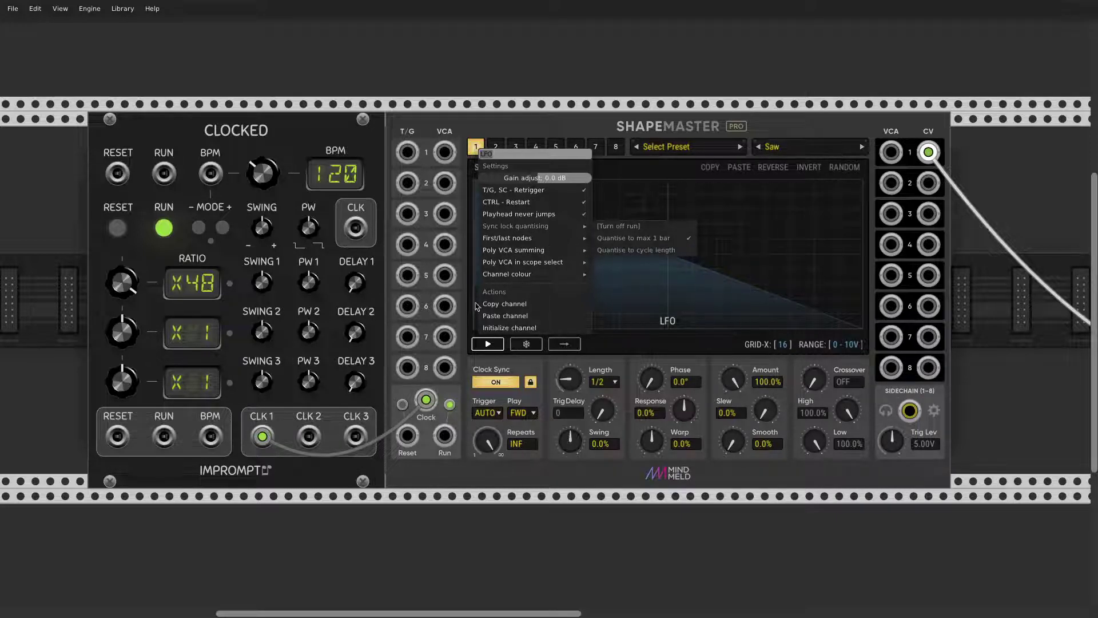
left_click(450, 392)
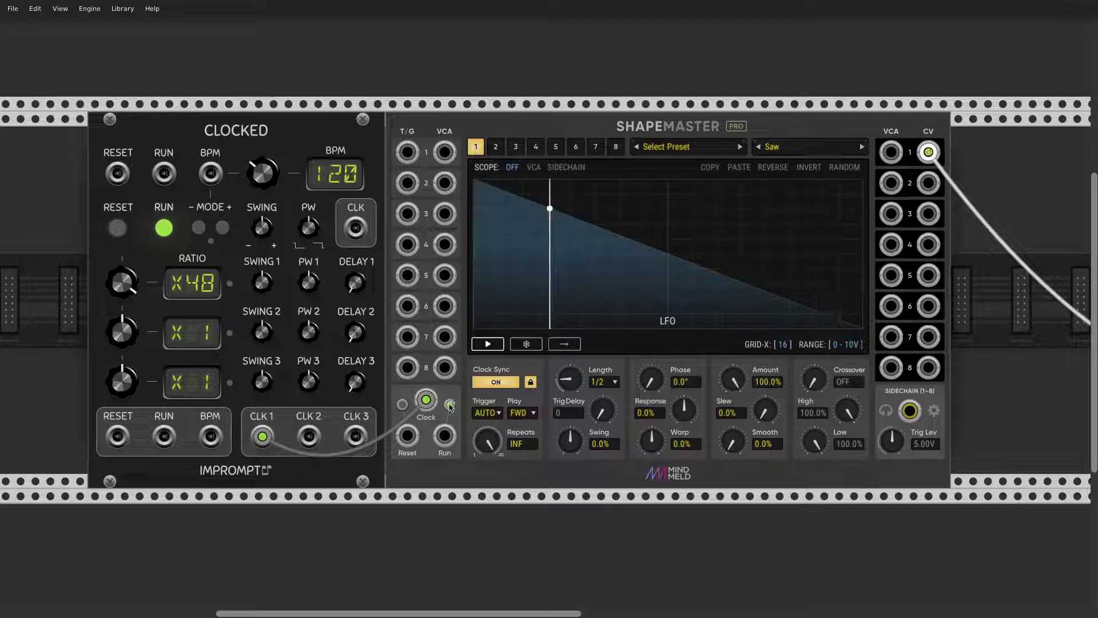
right_click(470, 145)
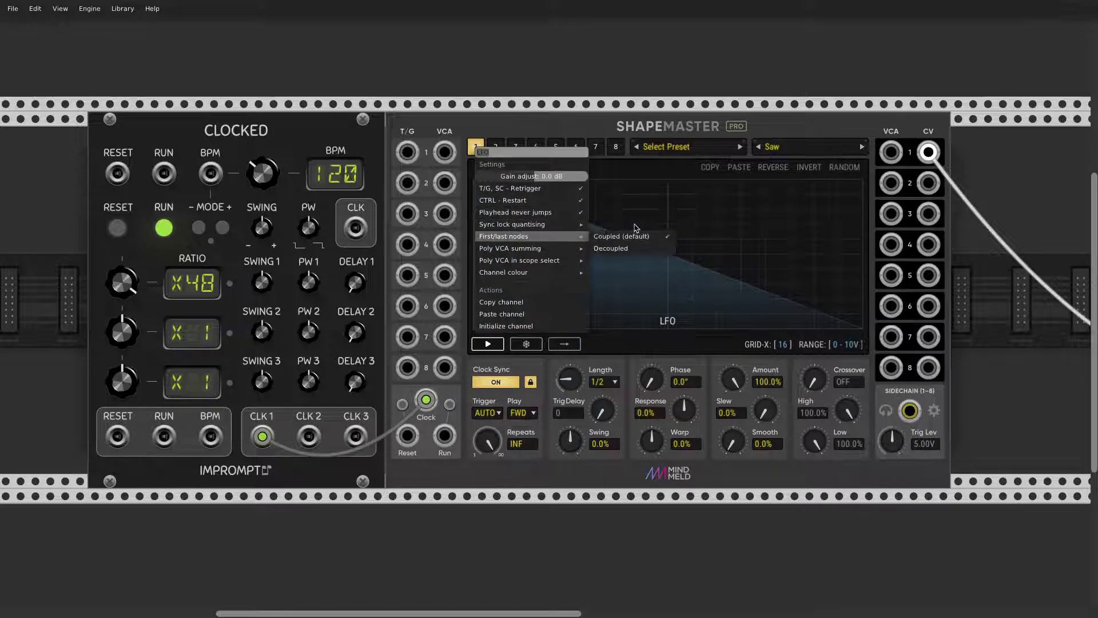
mouse_move(560, 227)
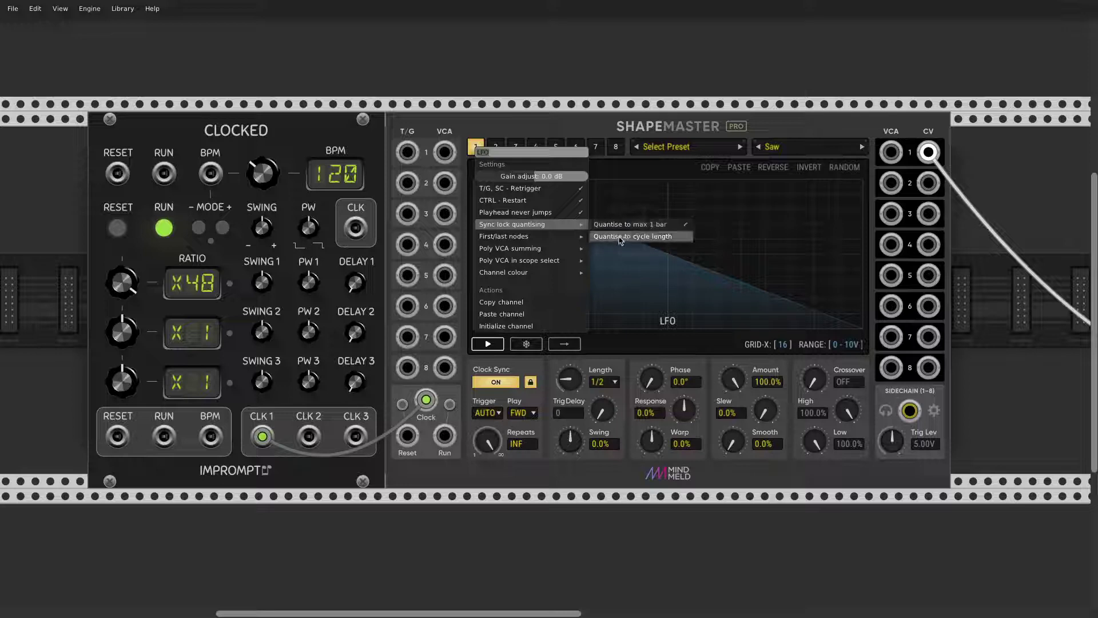
Step: Lengthen channel 1's LFO to 64 bars and inspect its sync lock quantising options
left_click(614, 136)
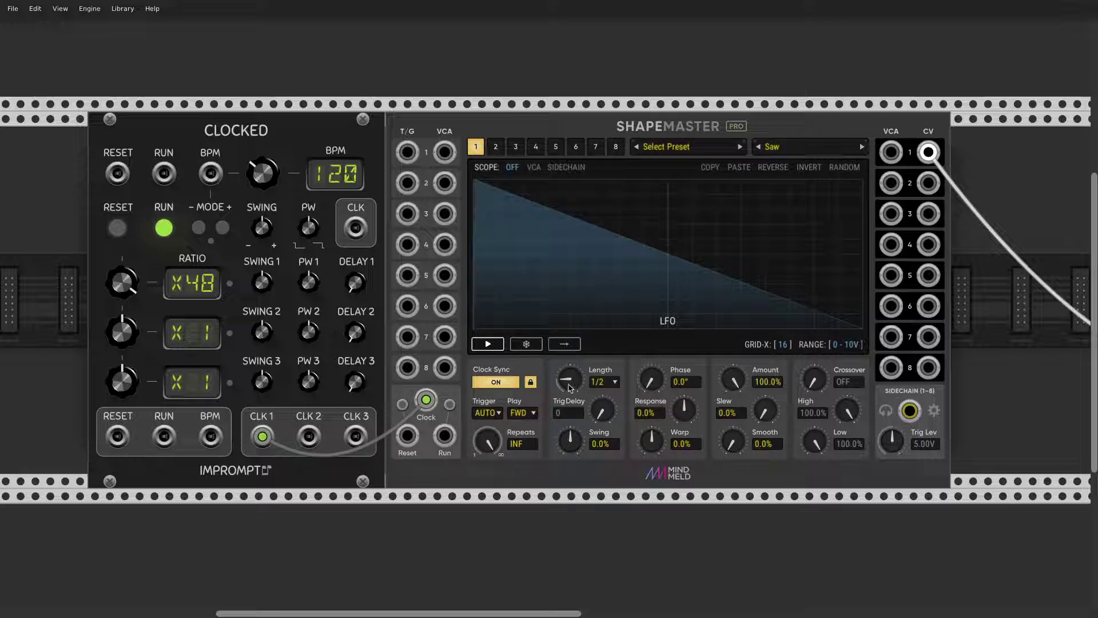
left_click_drag(570, 388, 570, 360)
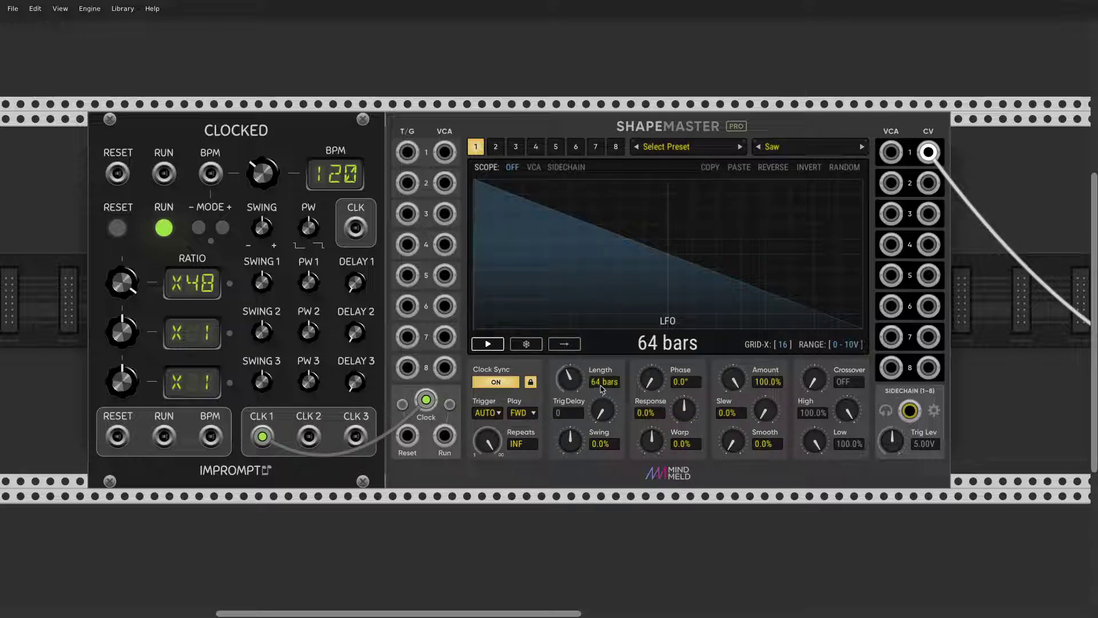
right_click(485, 149)
mouse_move(542, 223)
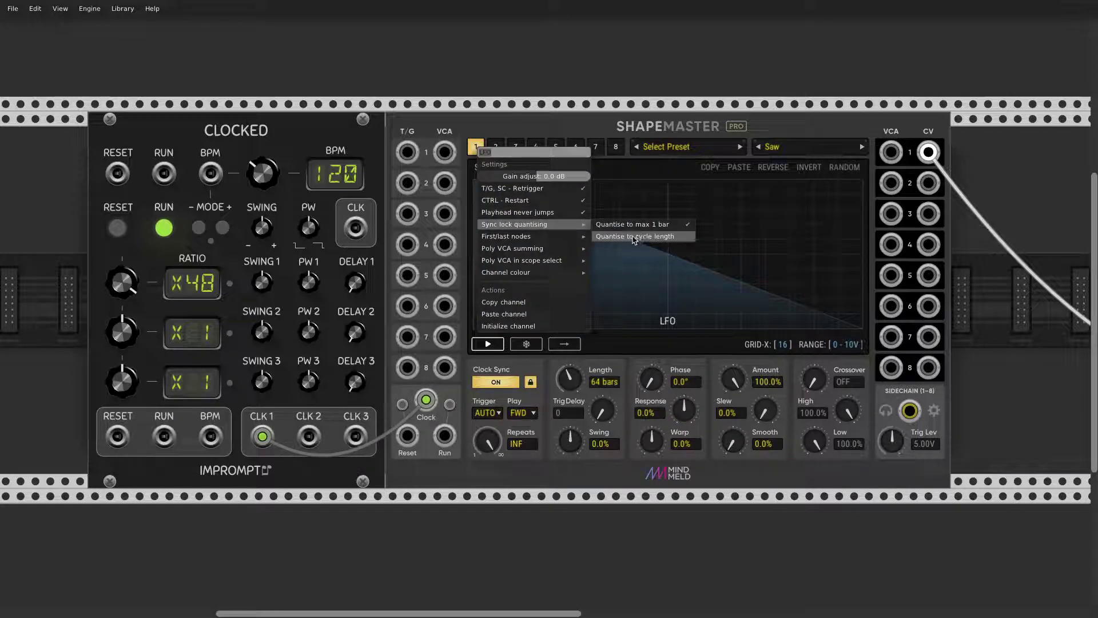
left_click(608, 121)
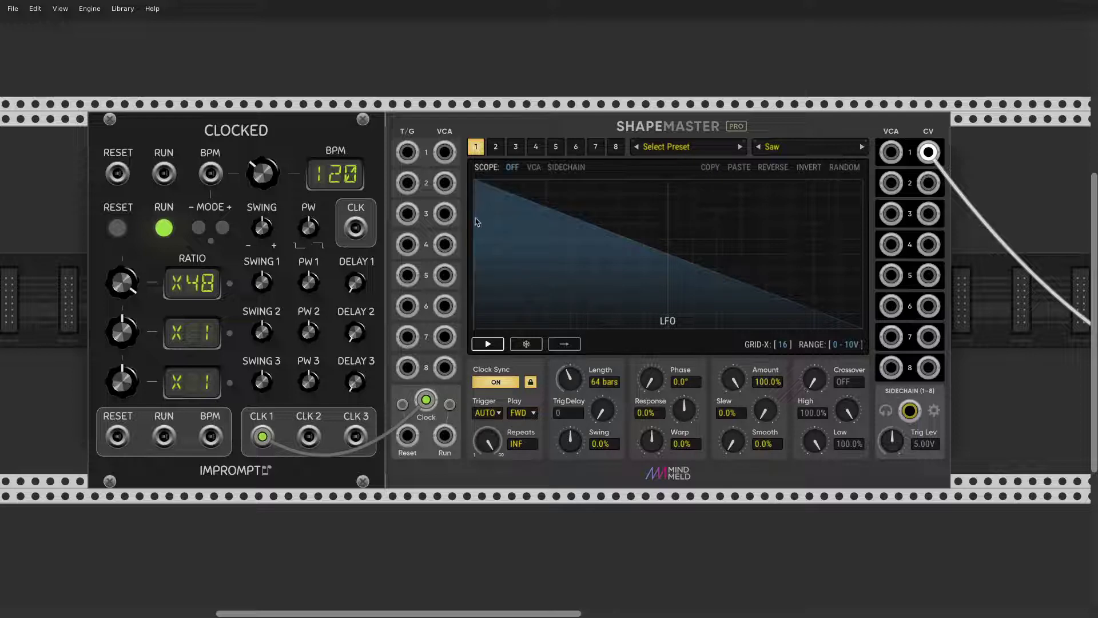
Step: Bring the LFO length down through 4 and 8 bars, rechecking sync lock quantising at max 1 bar
left_click_drag(570, 378, 570, 421)
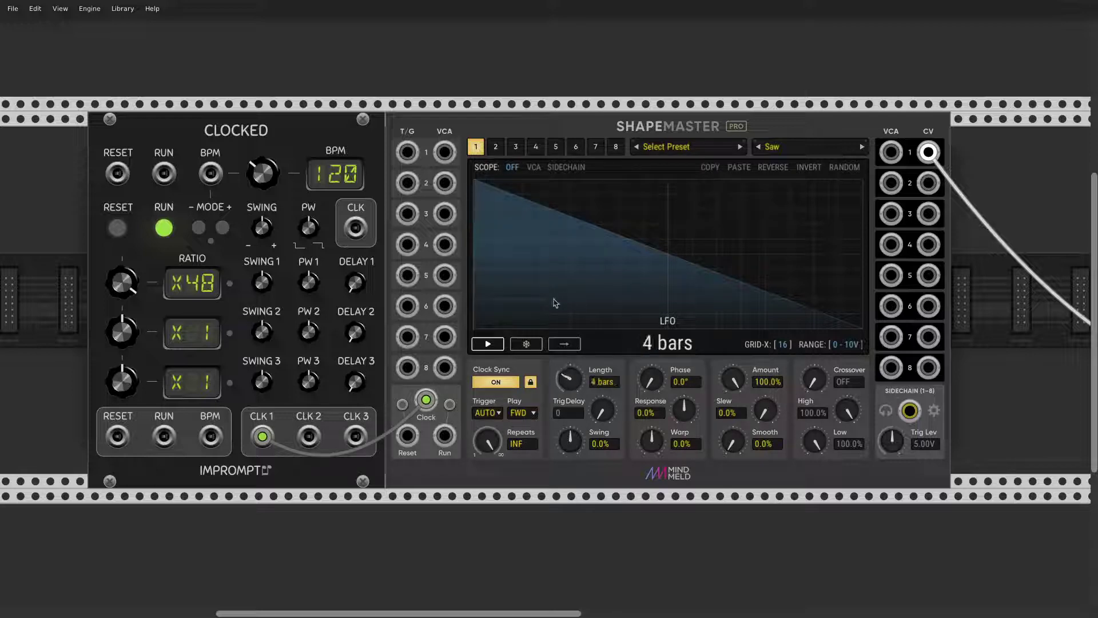
left_click_drag(569, 372, 569, 363)
right_click(478, 147)
mouse_move(550, 229)
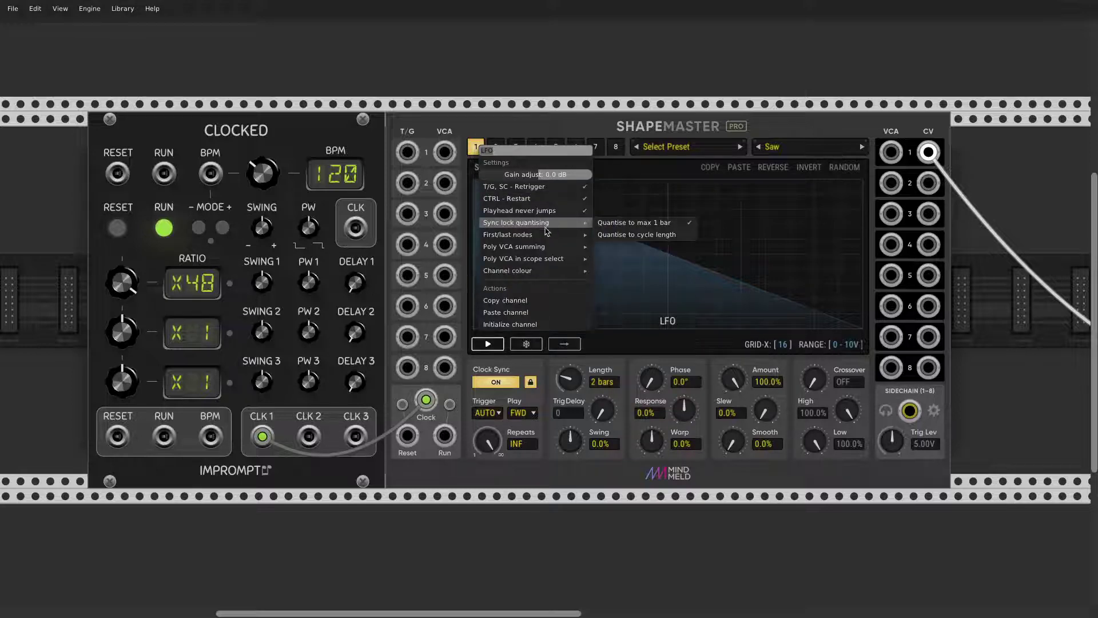
left_click(447, 404)
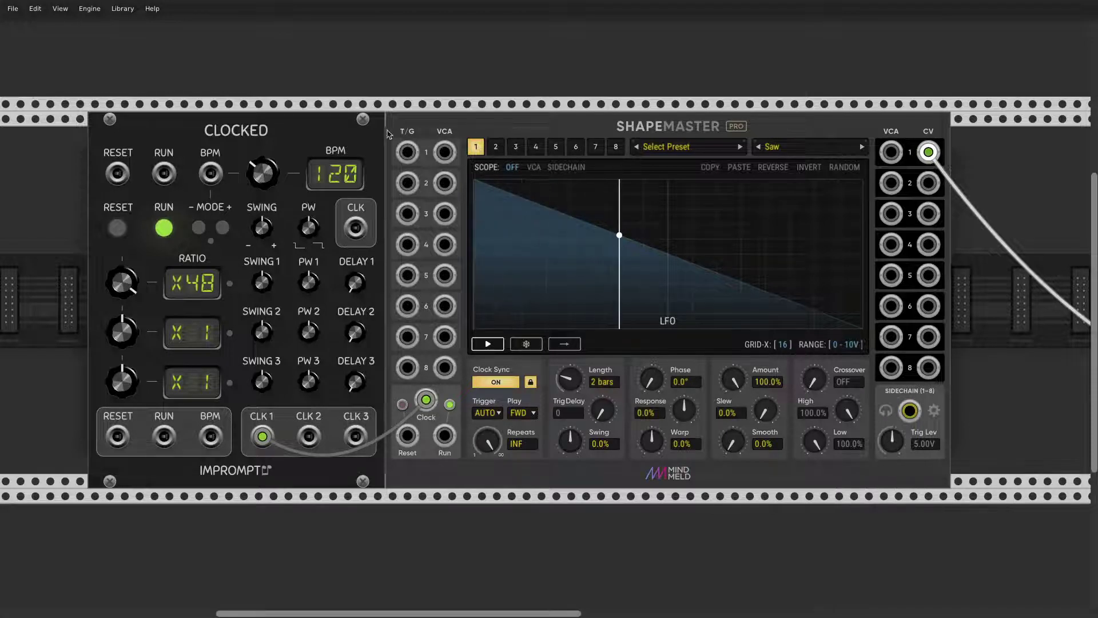
Step: Move Clocked further left and nudge ShapeMaster slightly right to open a gap
scroll(532, 220, "down", 2)
left_click_drag(362, 158, 185, 158)
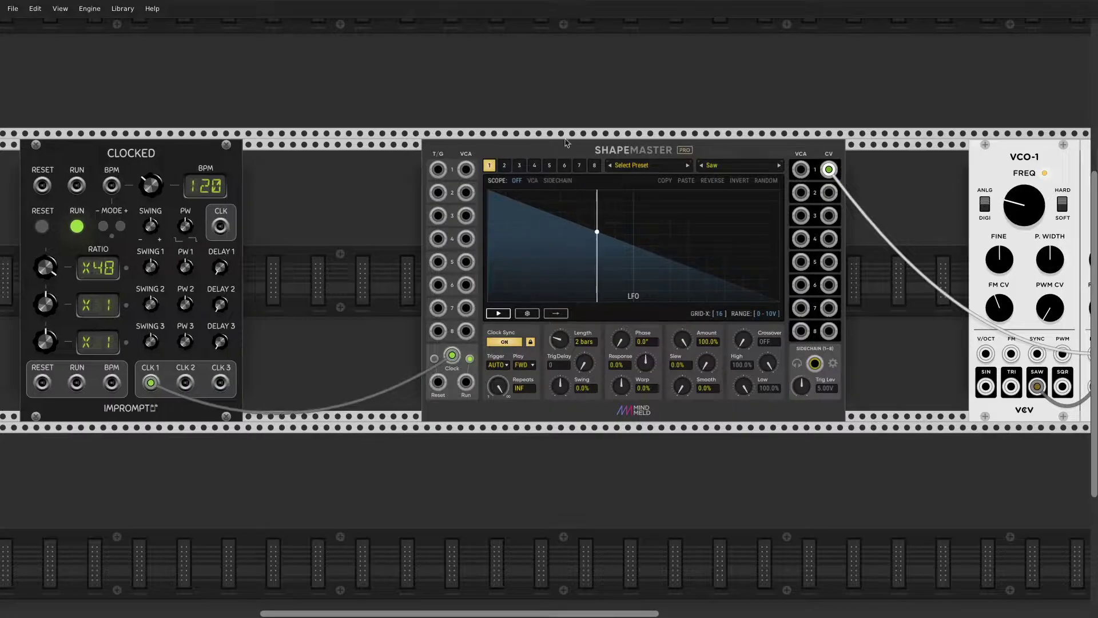
left_click_drag(566, 143, 578, 150)
Step: Add the SM-CV expander from the module browser and dock it against ShapeMaster's left side
right_click(418, 201)
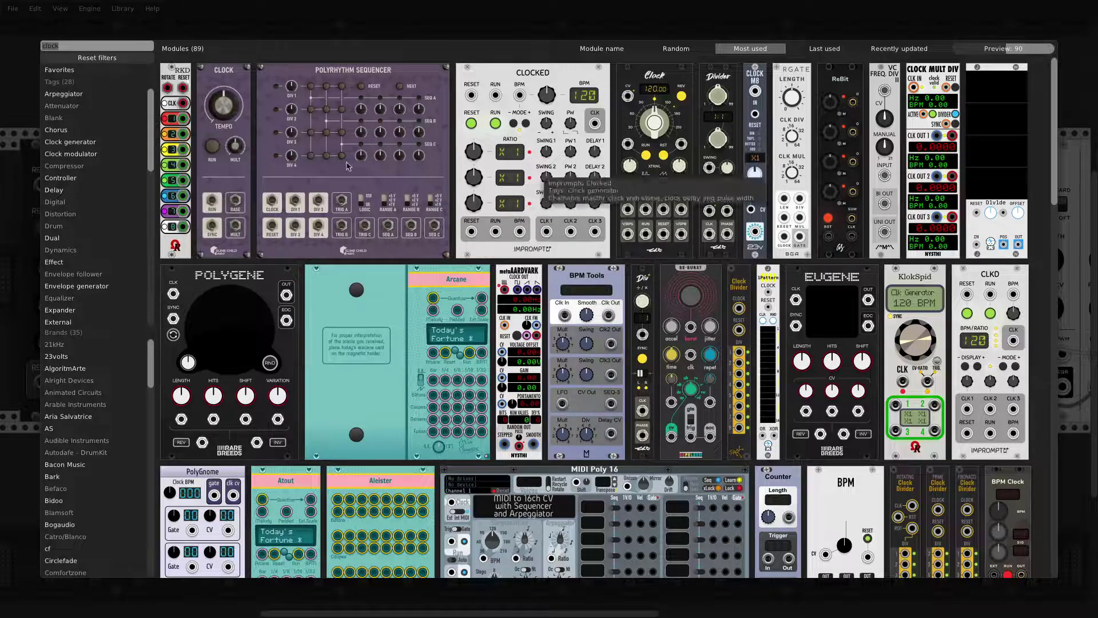
type("sha")
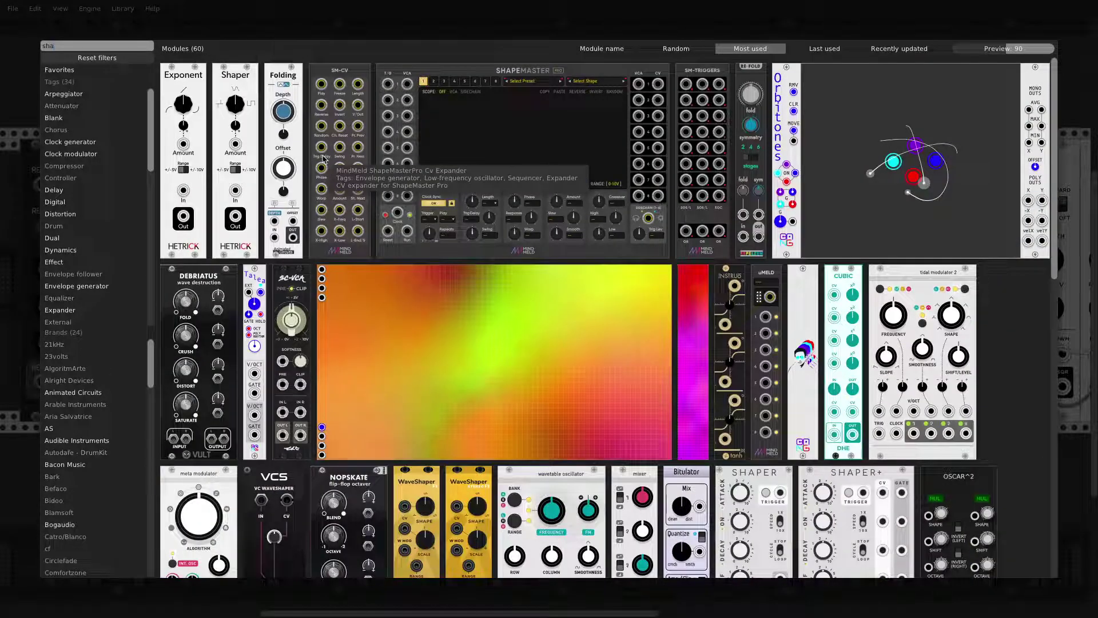
left_click_drag(323, 159, 395, 183)
scroll(434, 290, "right", 1)
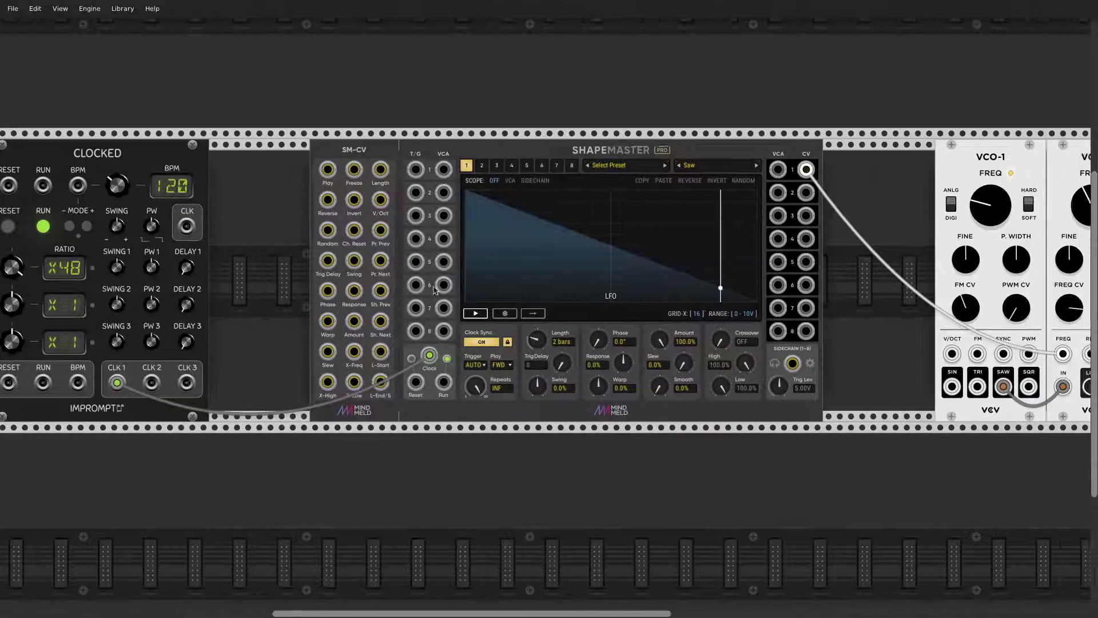
scroll(434, 291, "right", 1)
scroll(354, 165, "up", 2)
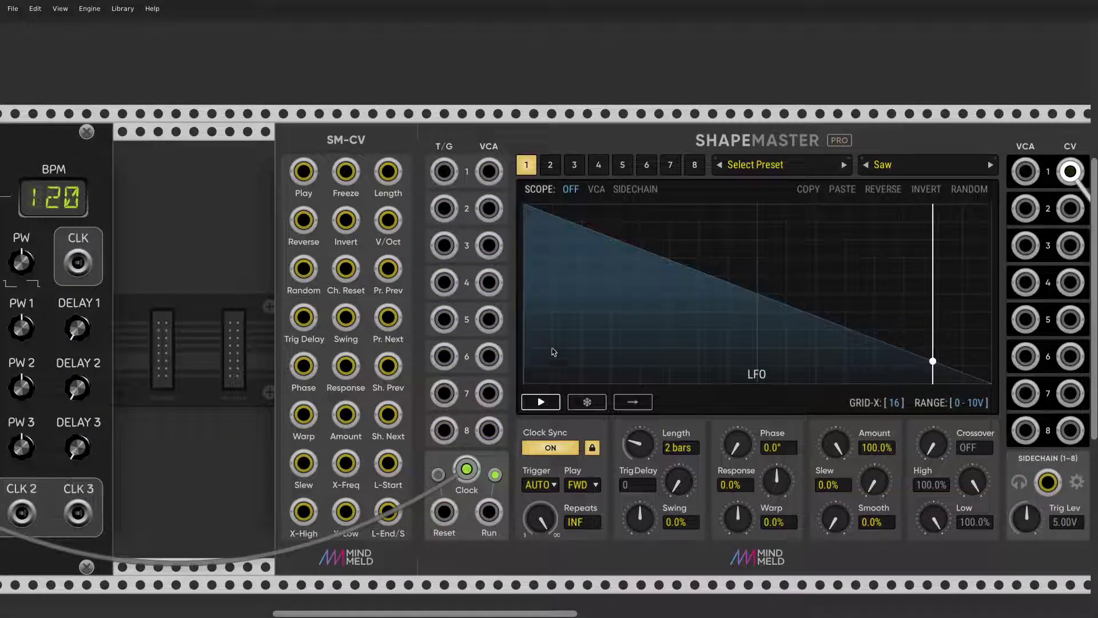
scroll(599, 404, "down", 1)
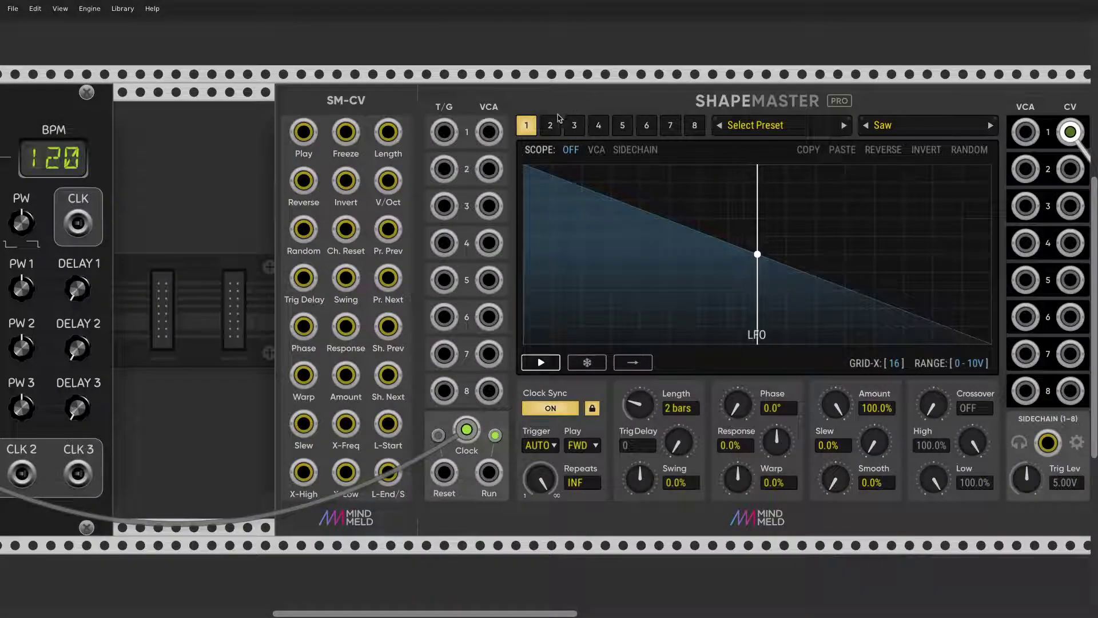
left_click(550, 125)
left_click(577, 129)
left_click(600, 128)
left_click(624, 128)
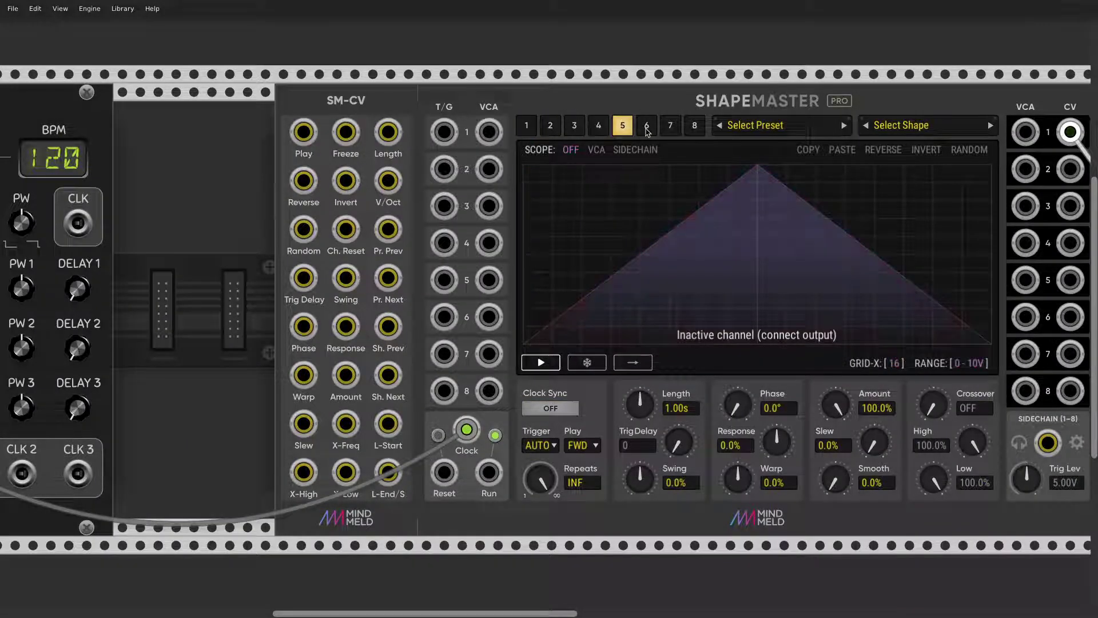
left_click(647, 128)
left_click(531, 128)
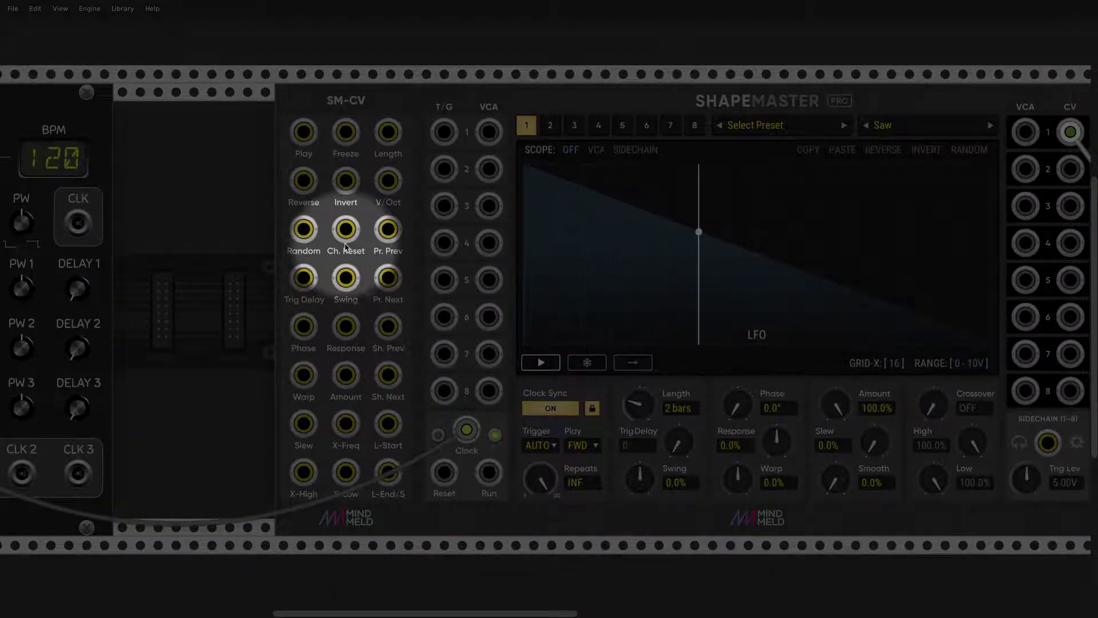
scroll(347, 248, "down", 1)
scroll(357, 250, "down", 1)
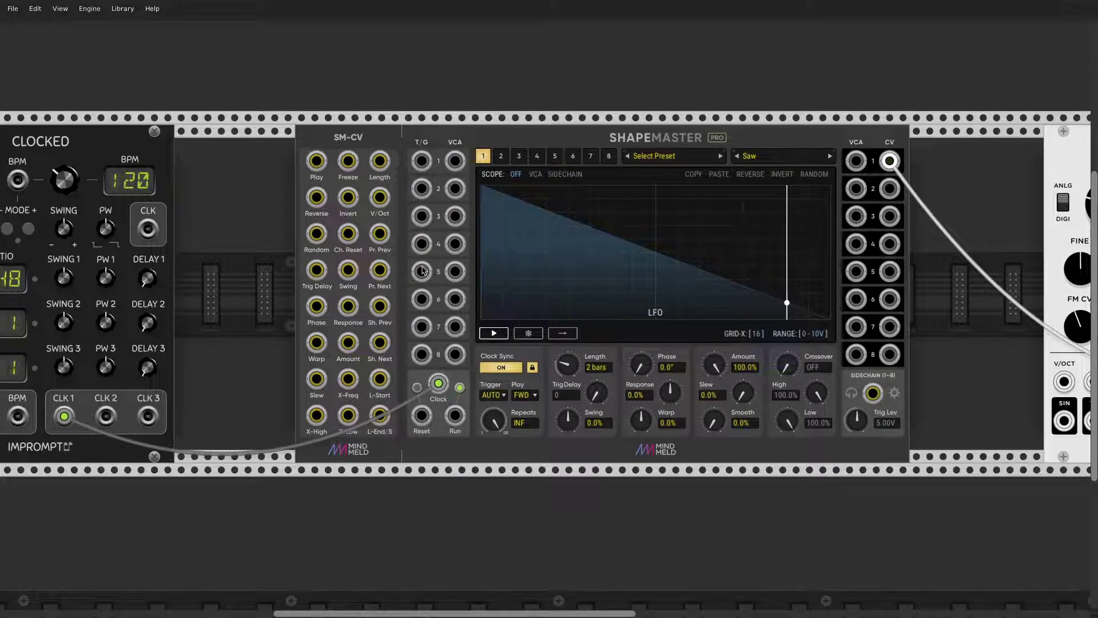
scroll(502, 269, "right", 1)
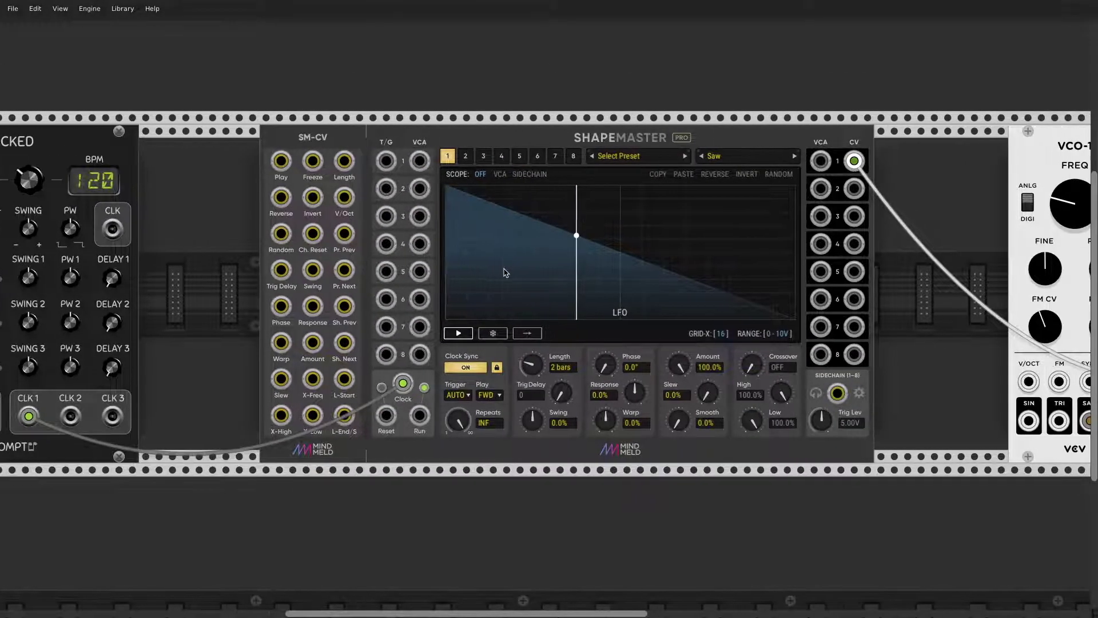
scroll(666, 395, "right", 1)
scroll(666, 396, "right", 1)
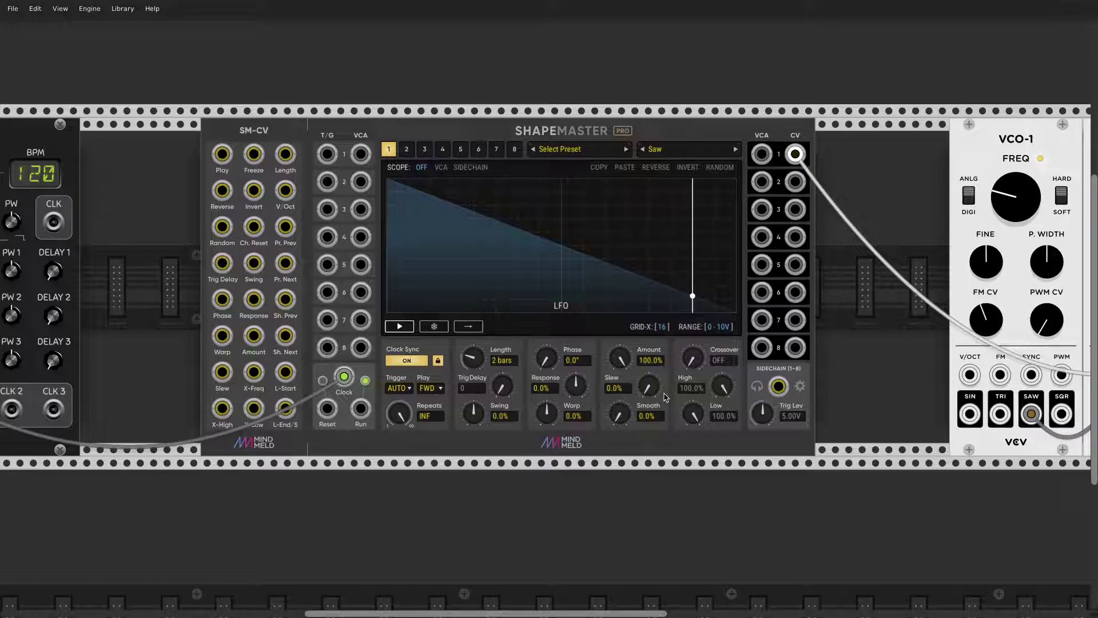
scroll(667, 395, "down", 2)
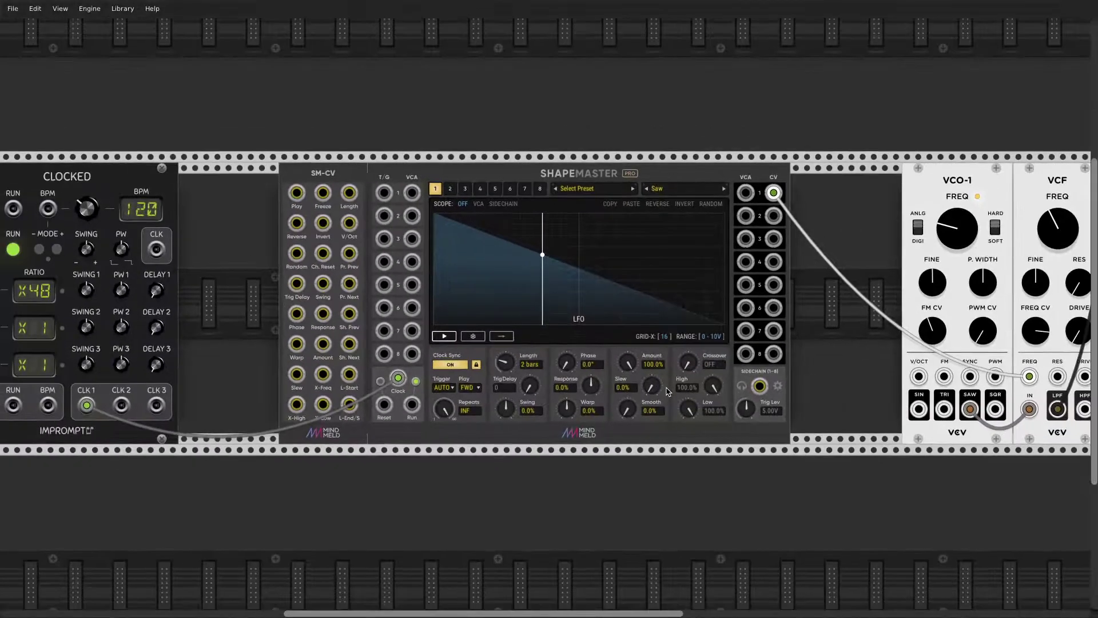
scroll(668, 391, "down", 1)
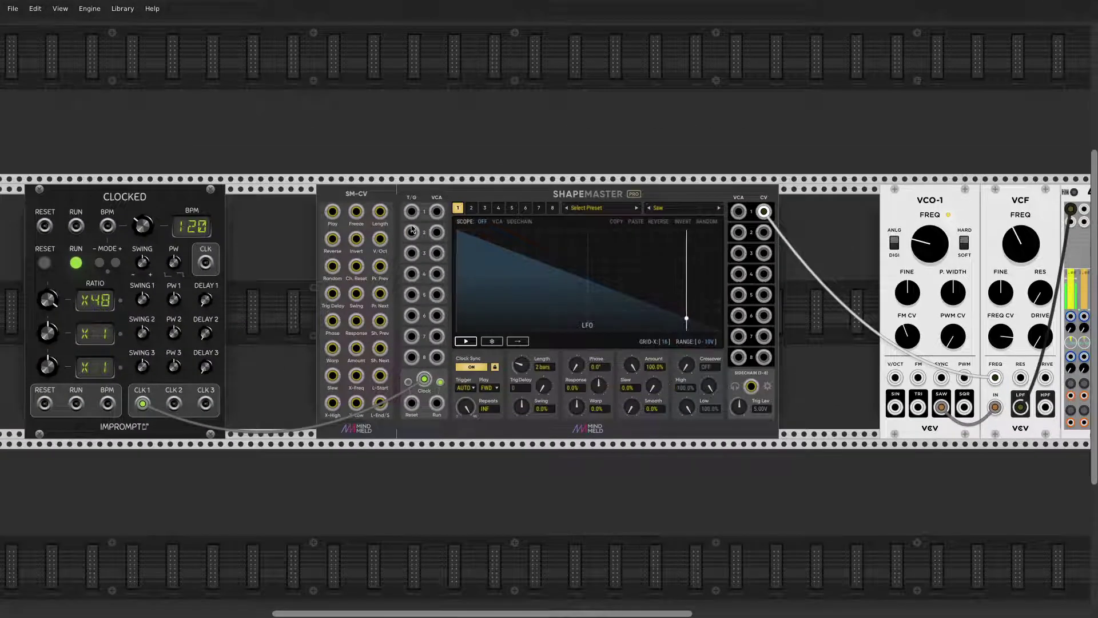
Step: Delete the SM-CV expander and Clocked, and remove the CV 1 to VCF FREQ cable
left_click_drag(379, 195, 377, 195)
key("Delete")
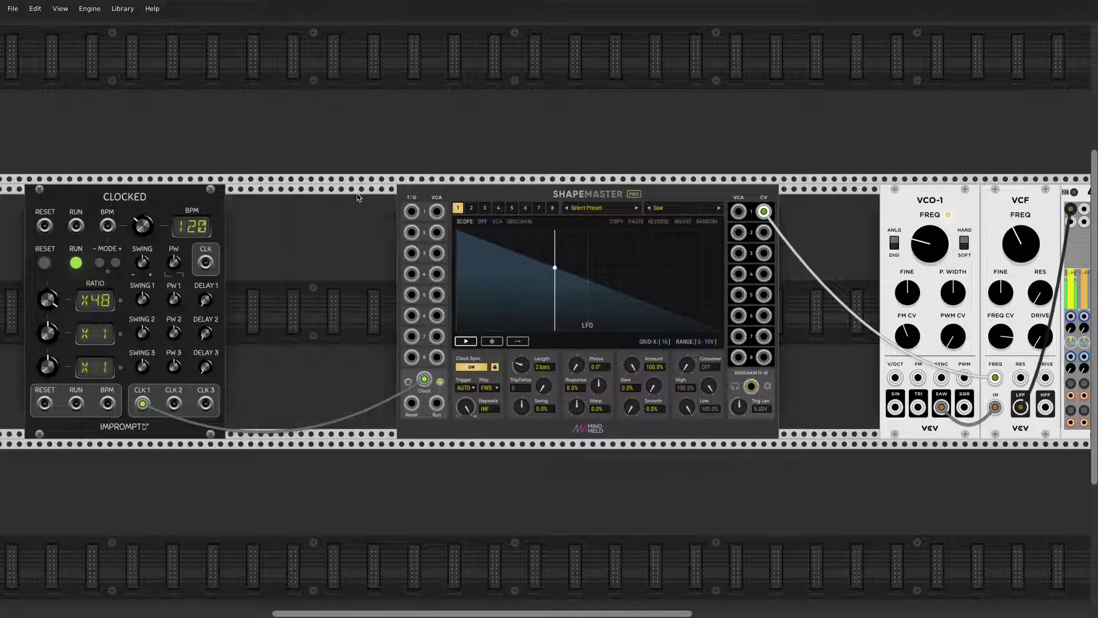
scroll(567, 218, "down", 2)
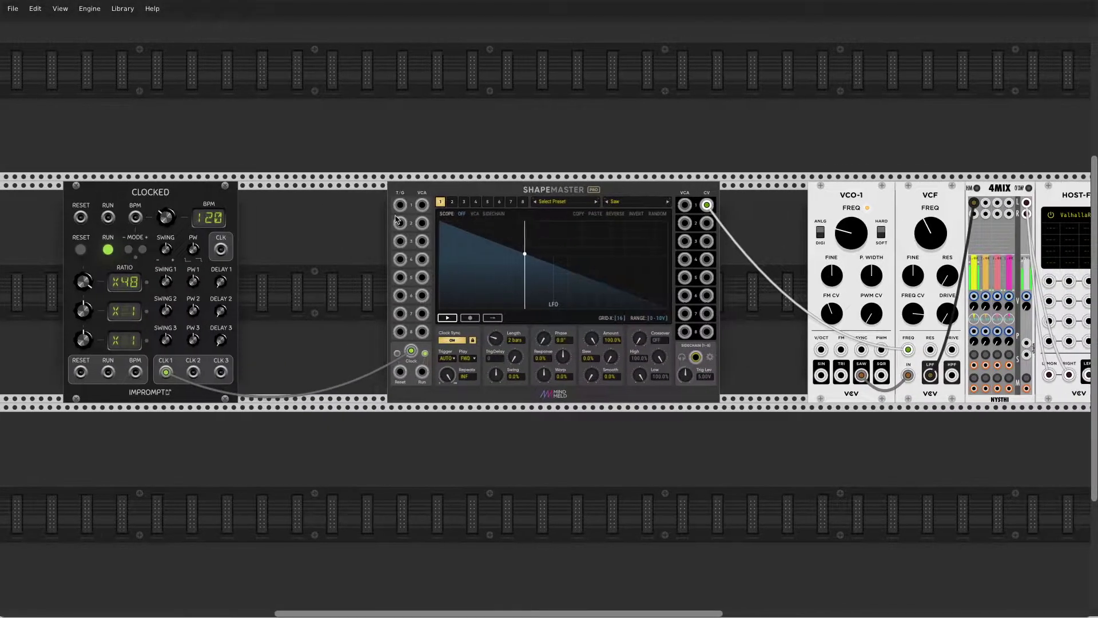
left_click_drag(707, 205, 646, 207)
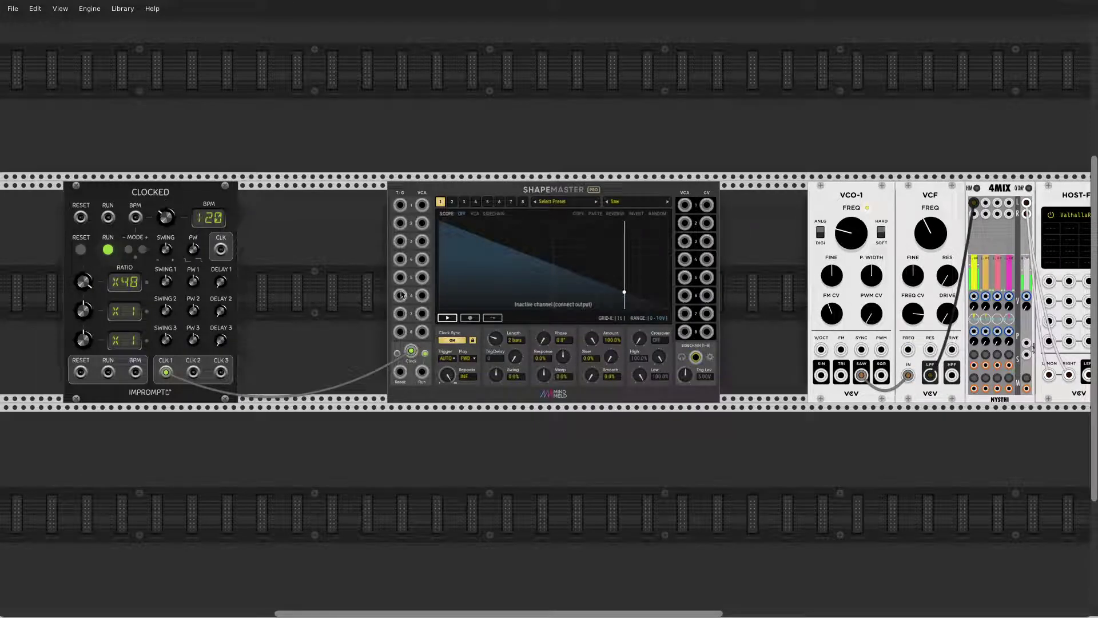
key("BackSpace")
Step: Shift HOST-FX left and place ShapeMaster between HOST-FX and AUDIO-8
scroll(847, 197, "right", 5)
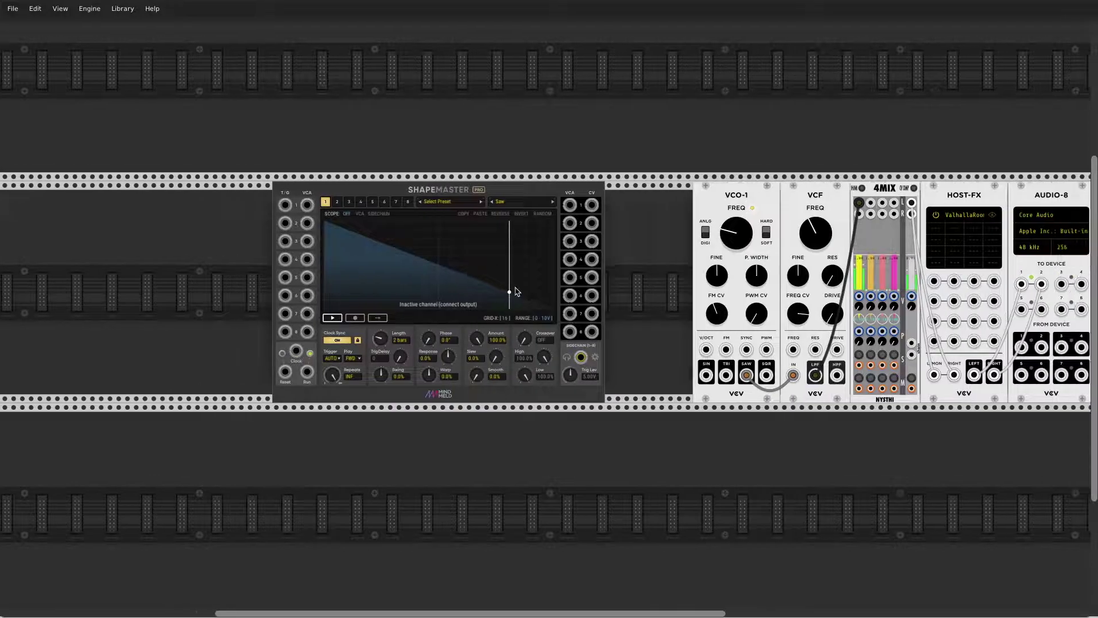
left_click_drag(848, 196, 536, 201)
left_click_drag(175, 196, 801, 209)
left_click_drag(516, 198, 447, 205)
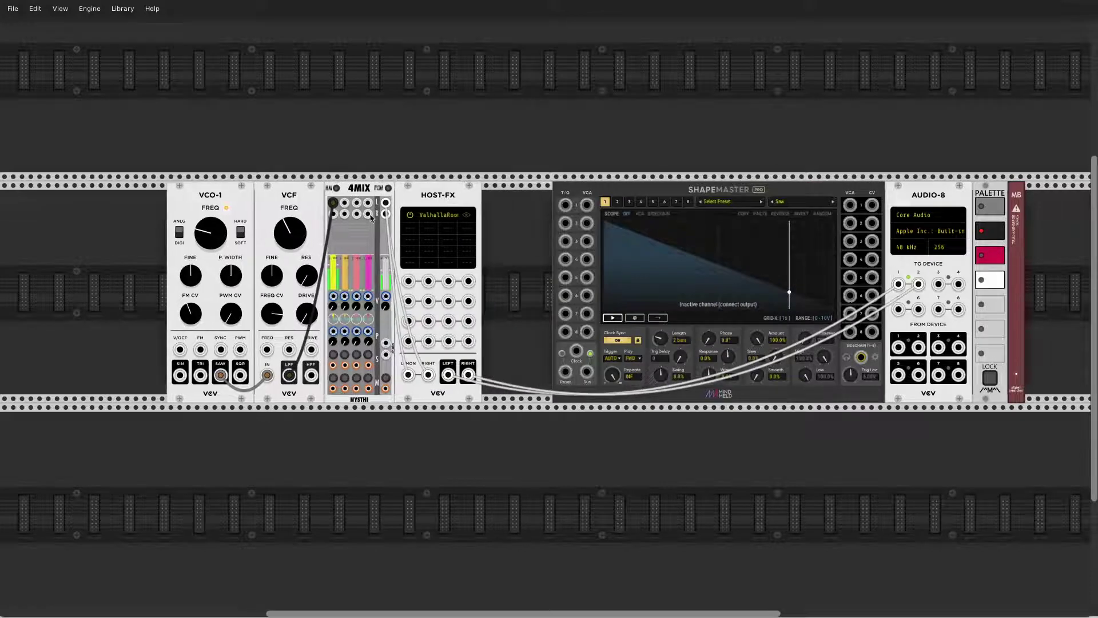
scroll(248, 227, "right", 3)
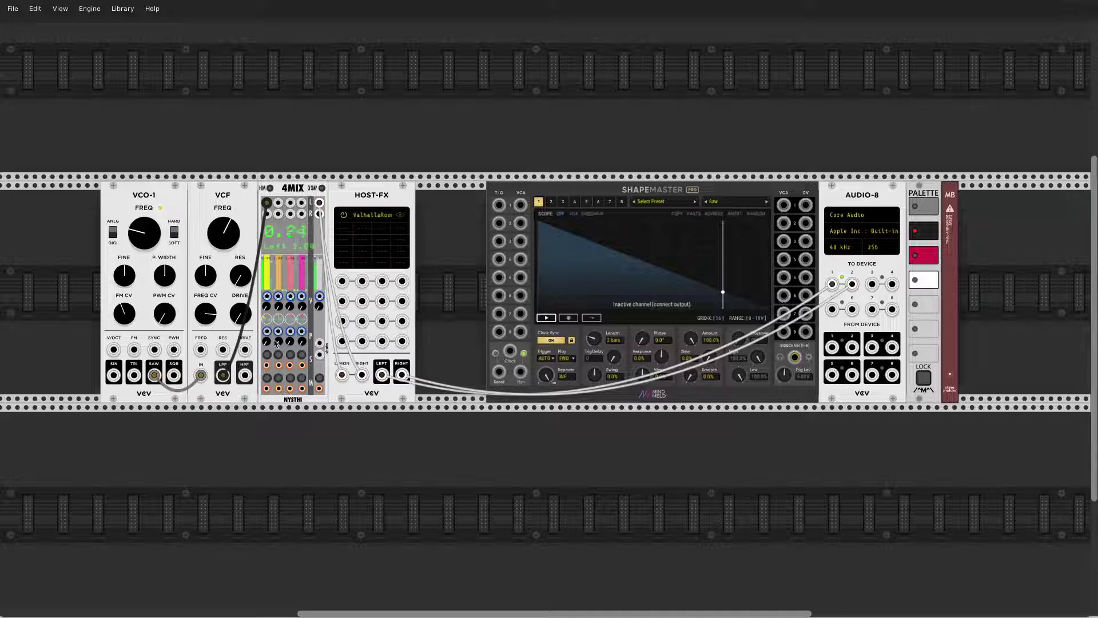
scroll(423, 307, "right", 5)
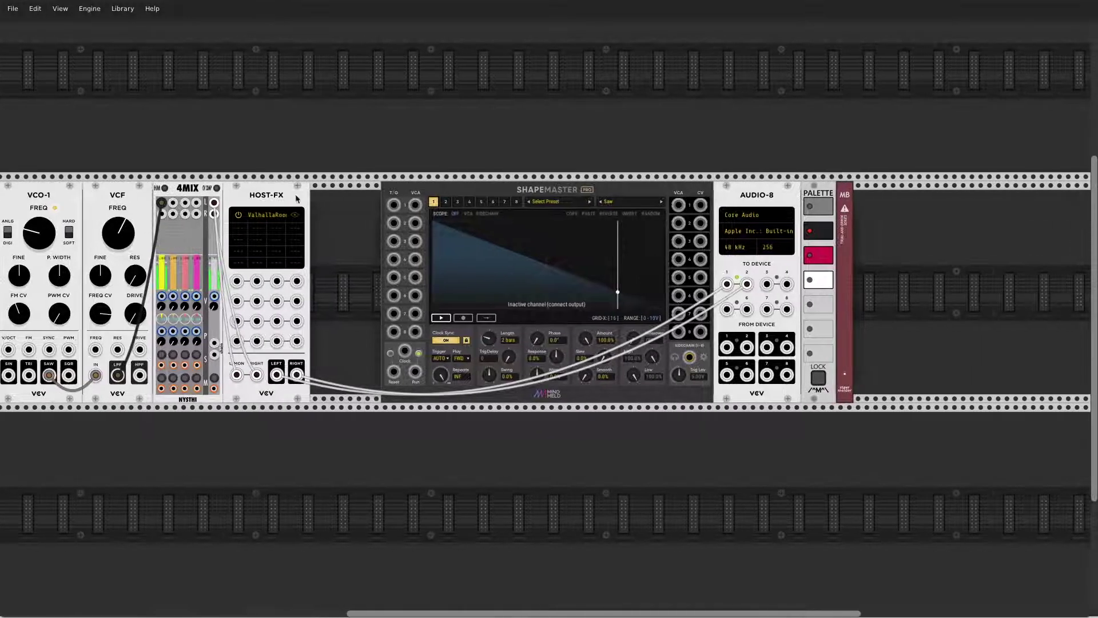
left_click_drag(296, 199, 226, 198)
scroll(475, 197, "left", 3)
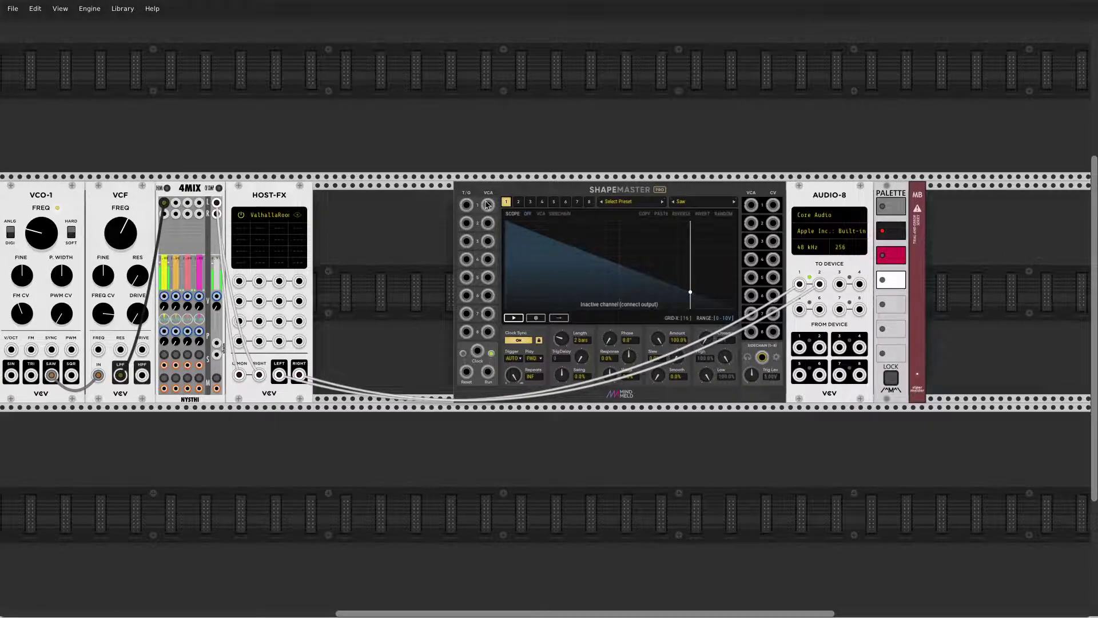
scroll(486, 205, "up", 3)
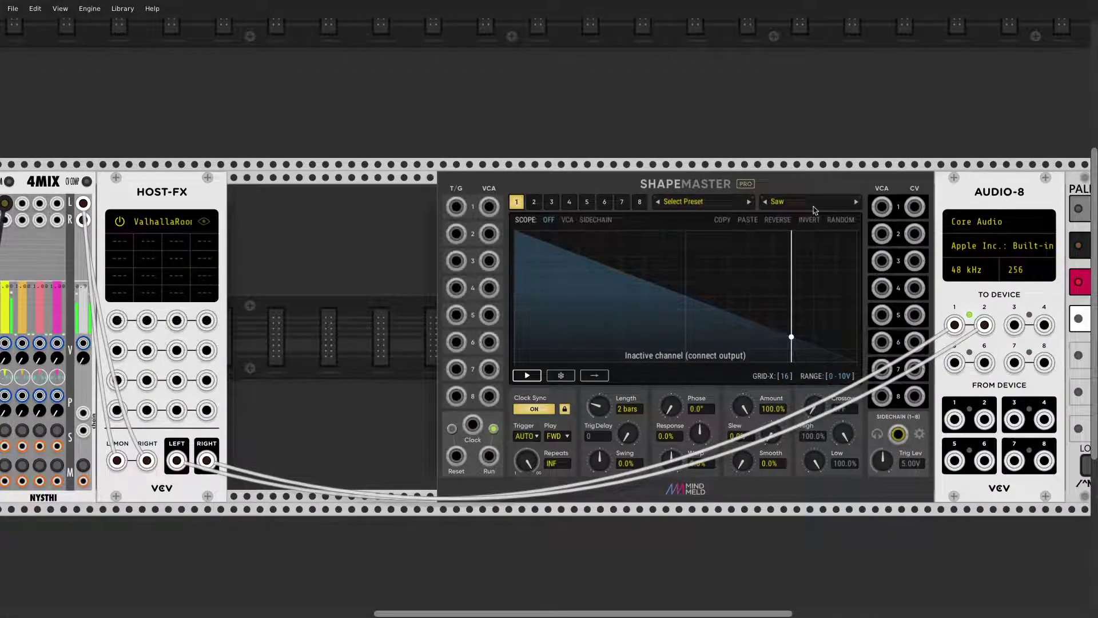
Step: Add a MindMeld Meld module to the rack via a 'meld' search
right_click(383, 238)
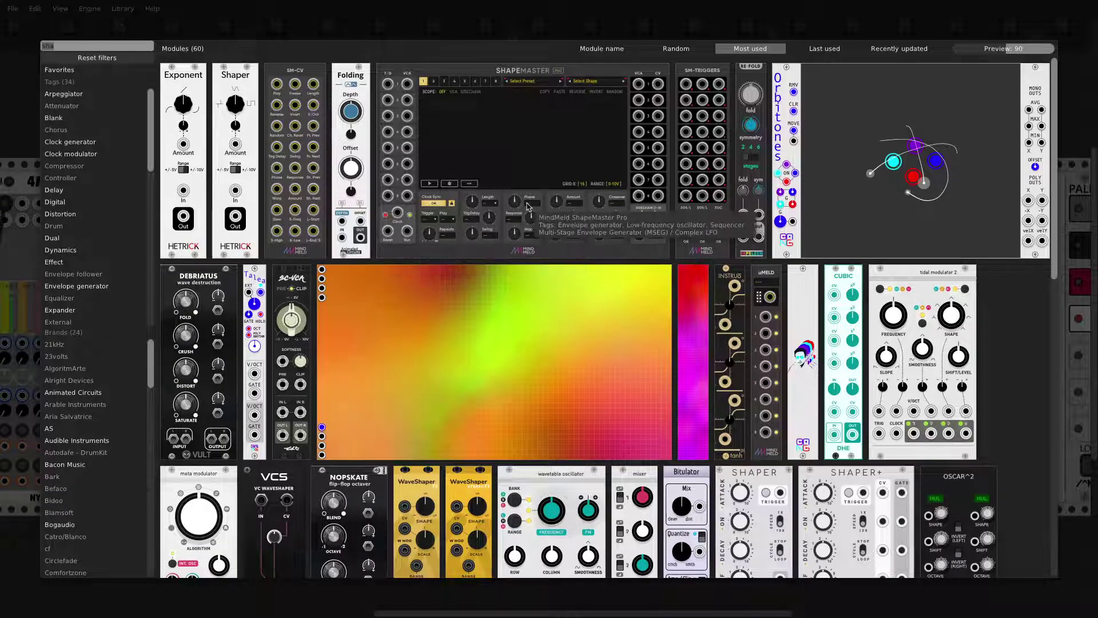
type("meld")
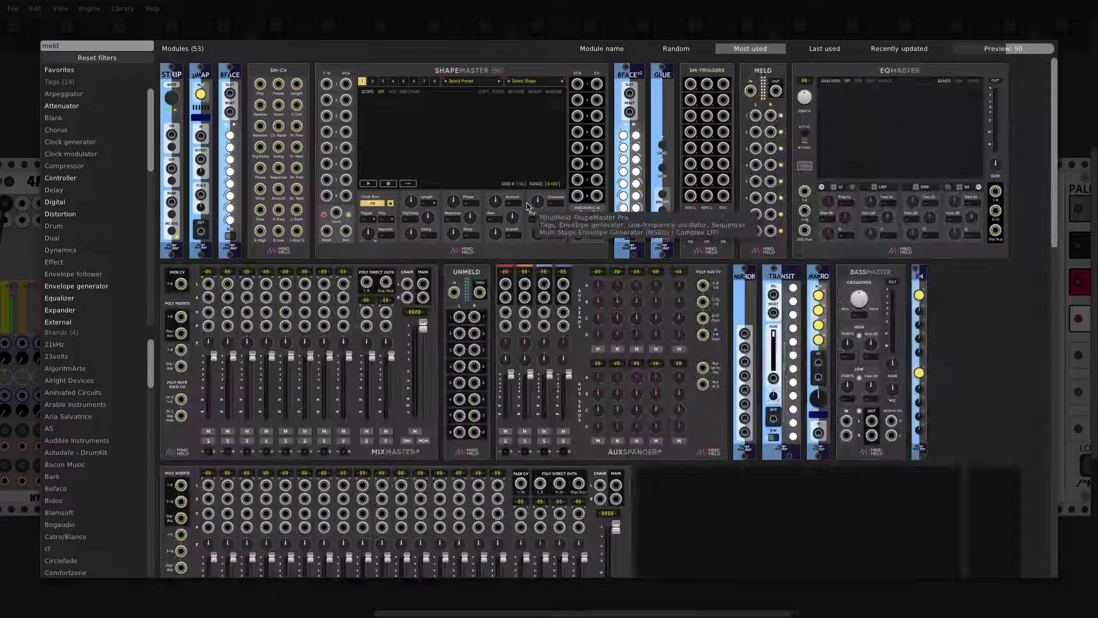
left_click(769, 89)
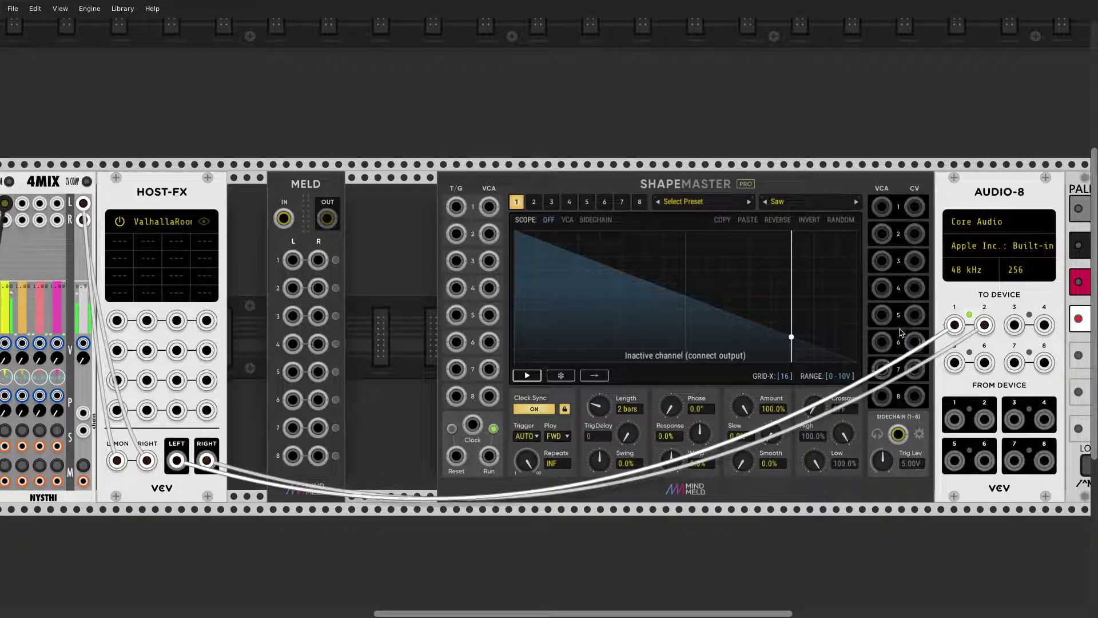
Step: Patch HOST-FX LEFT/RIGHT into Meld L1/R1 and Meld OUT into ShapeMaster's VCA 1 input
left_click_drag(955, 325, 293, 260)
left_click_drag(984, 325, 319, 261)
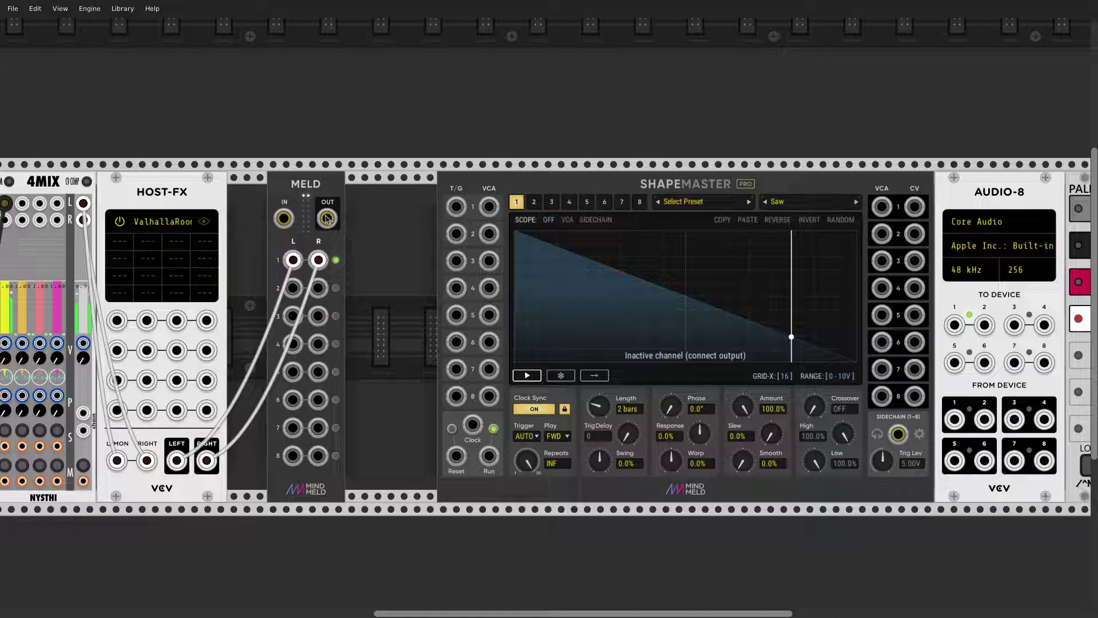
left_click_drag(327, 218, 489, 206)
scroll(651, 201, "right", 4)
left_click_drag(658, 183, 412, 191)
Step: Add an Unmeld module directly after ShapeMaster Pro
right_click(694, 206)
type("unmd")
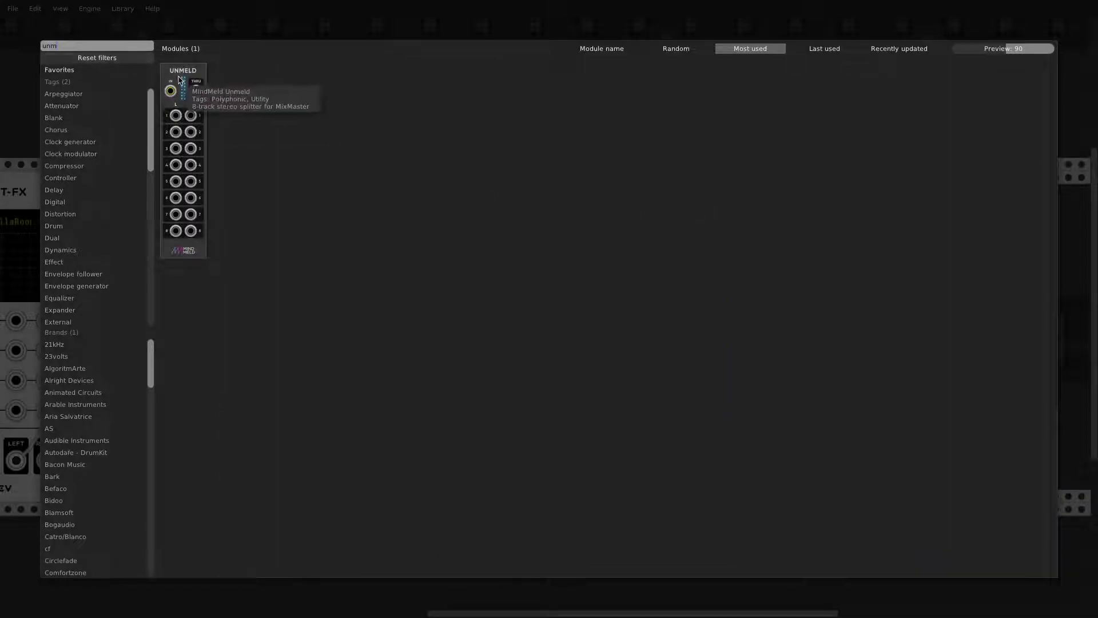
left_click_drag(172, 88, 661, 218)
Step: Patch Unmeld's left and right channels into AUDIO-8 outputs 1 and 2
left_click_drag(820, 308, 847, 324)
left_click_drag(695, 261, 876, 325)
scroll(582, 289, "left", 3)
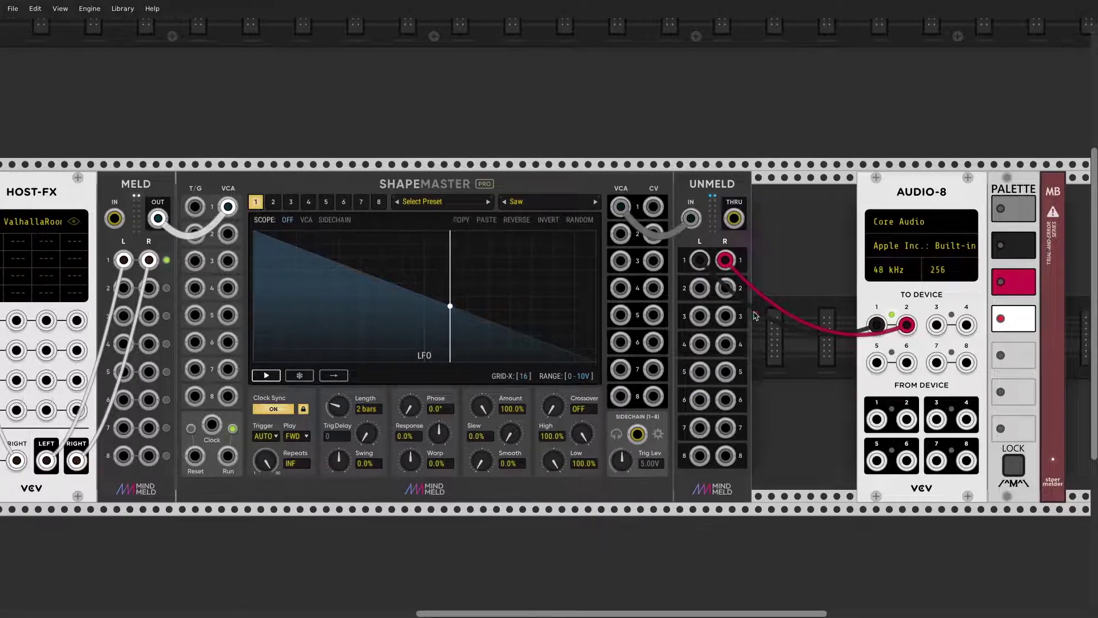
scroll(520, 288, "down", 2)
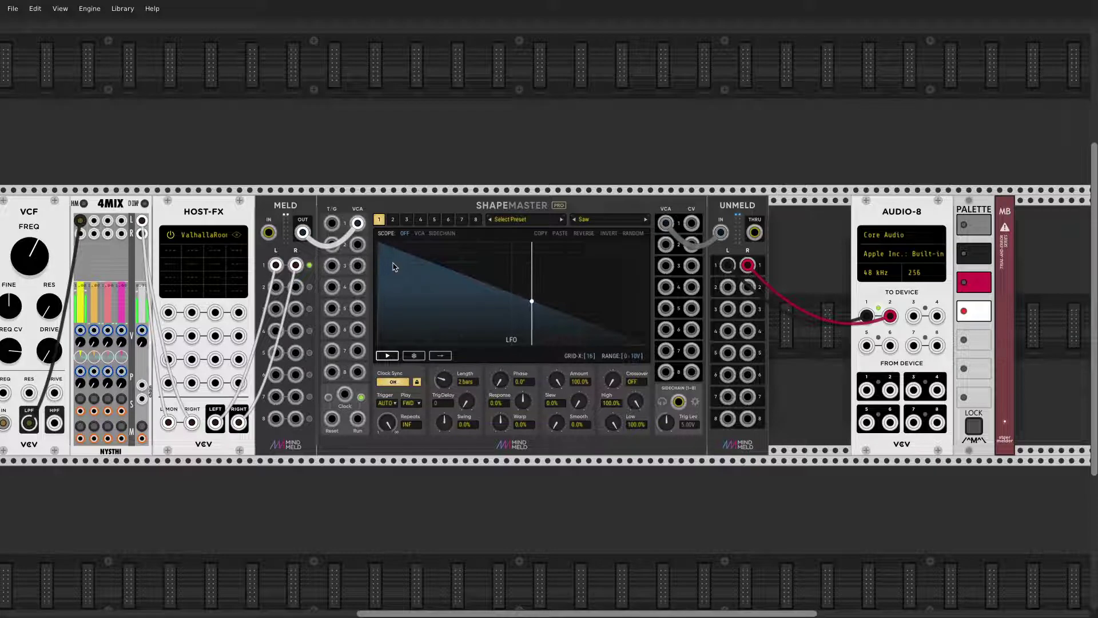
scroll(386, 263, "left", 3)
scroll(199, 225, "left", 2)
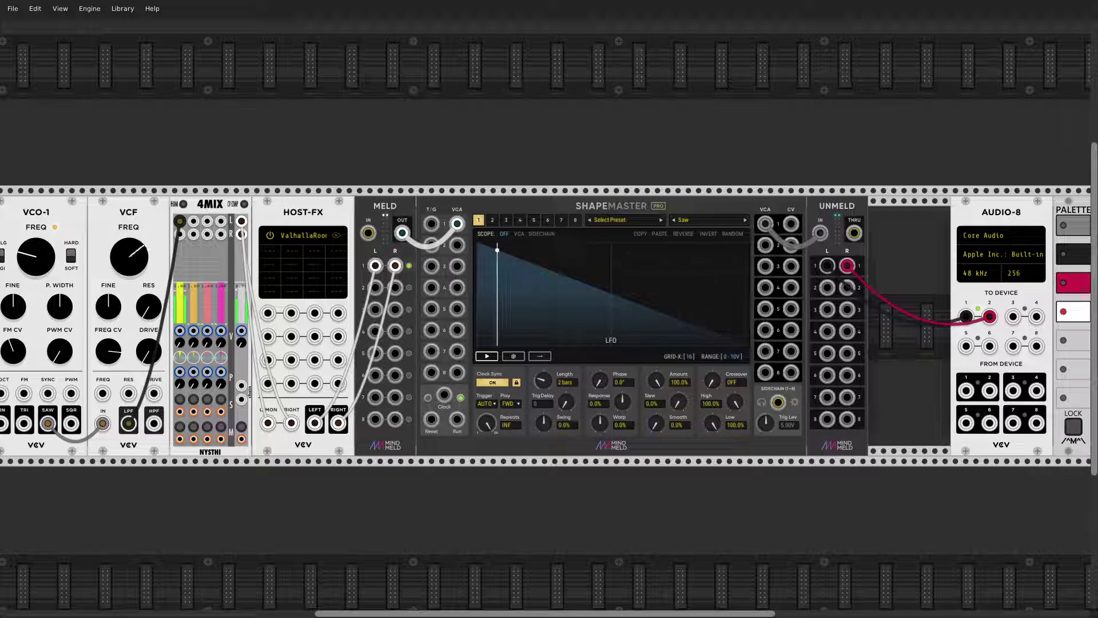
scroll(515, 262, "right", 2)
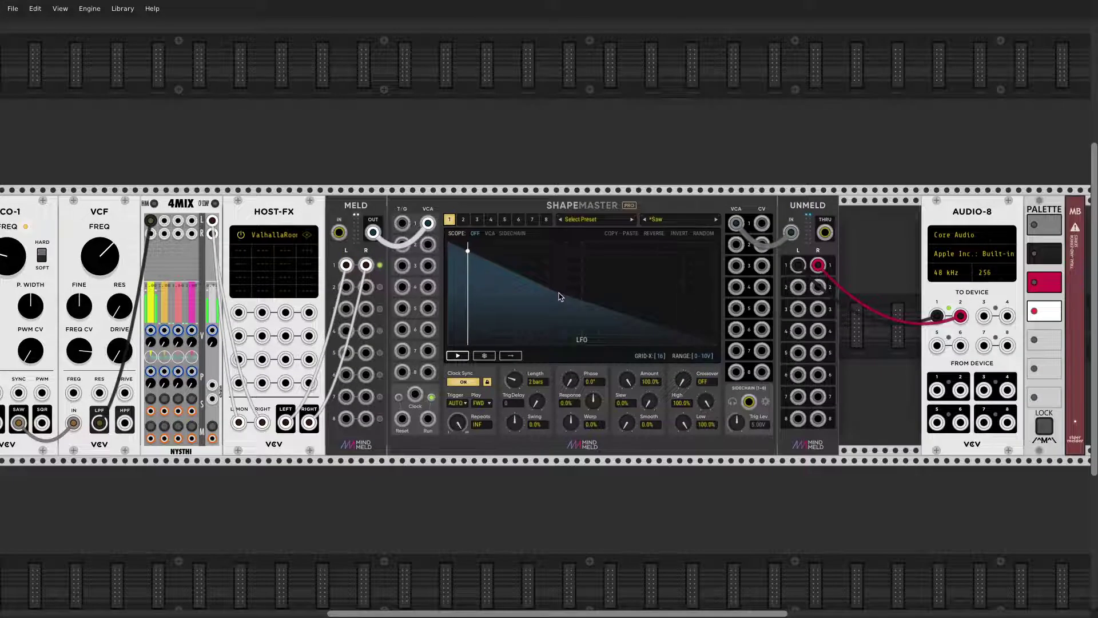
scroll(560, 296, "up", 2)
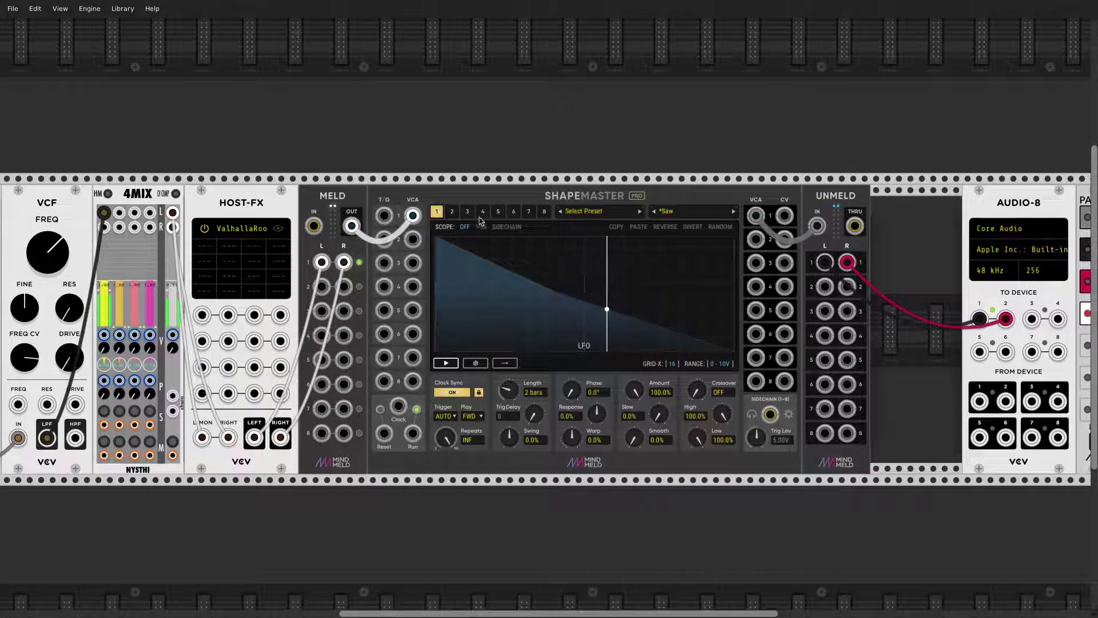
Step: Enable Show shape nodes and drag nodes into a rise, plateau and drop shape
right_click(470, 197)
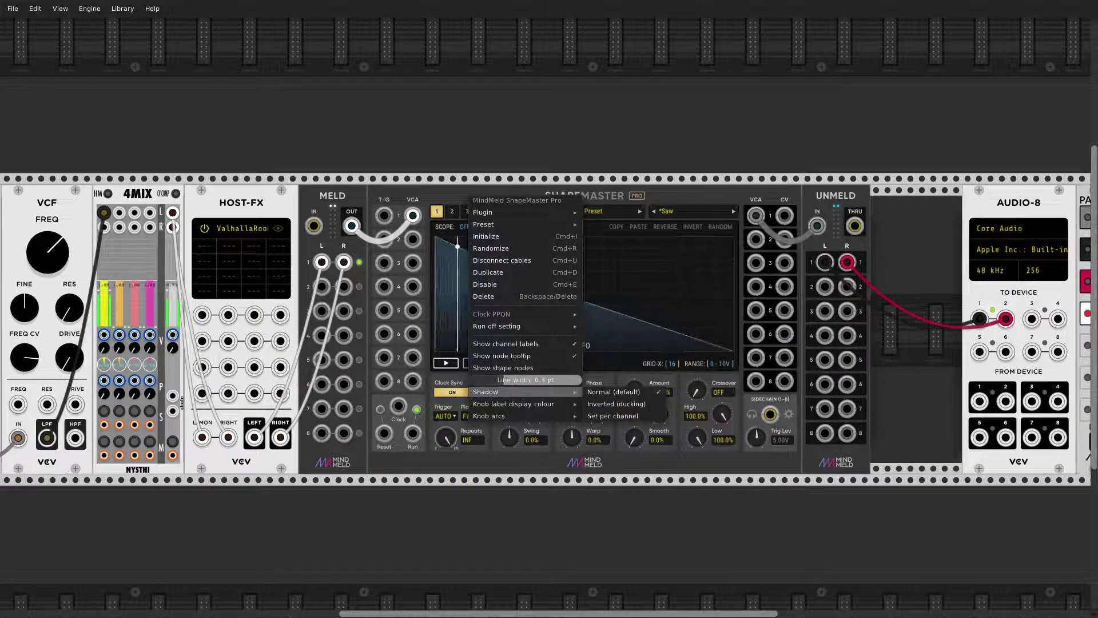
left_click(546, 369)
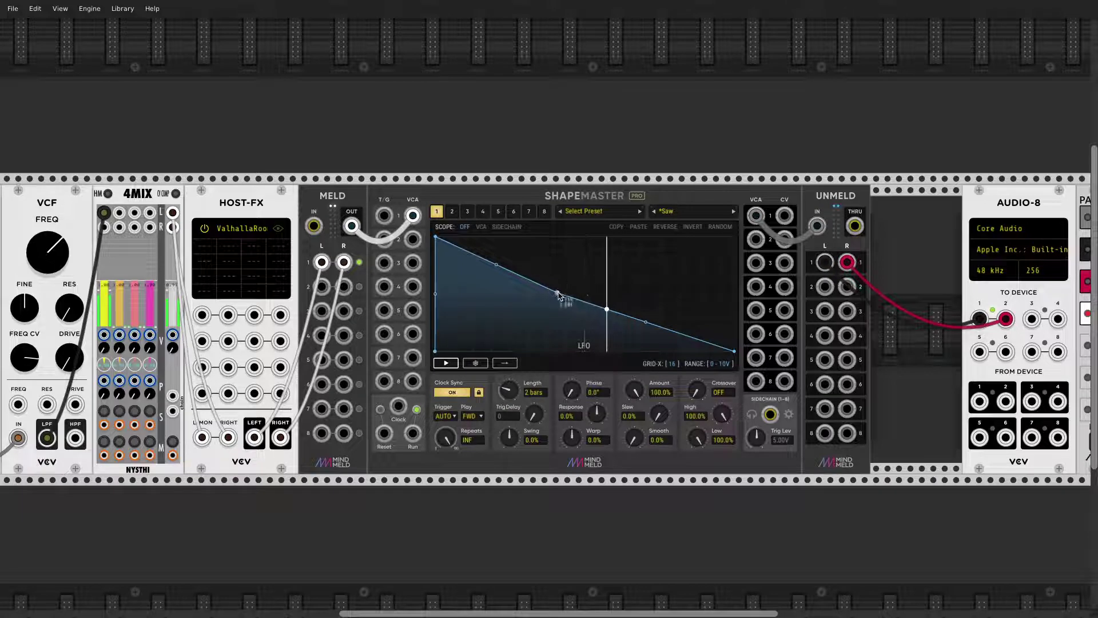
left_click_drag(558, 293, 600, 248)
left_click_drag(435, 238, 495, 280)
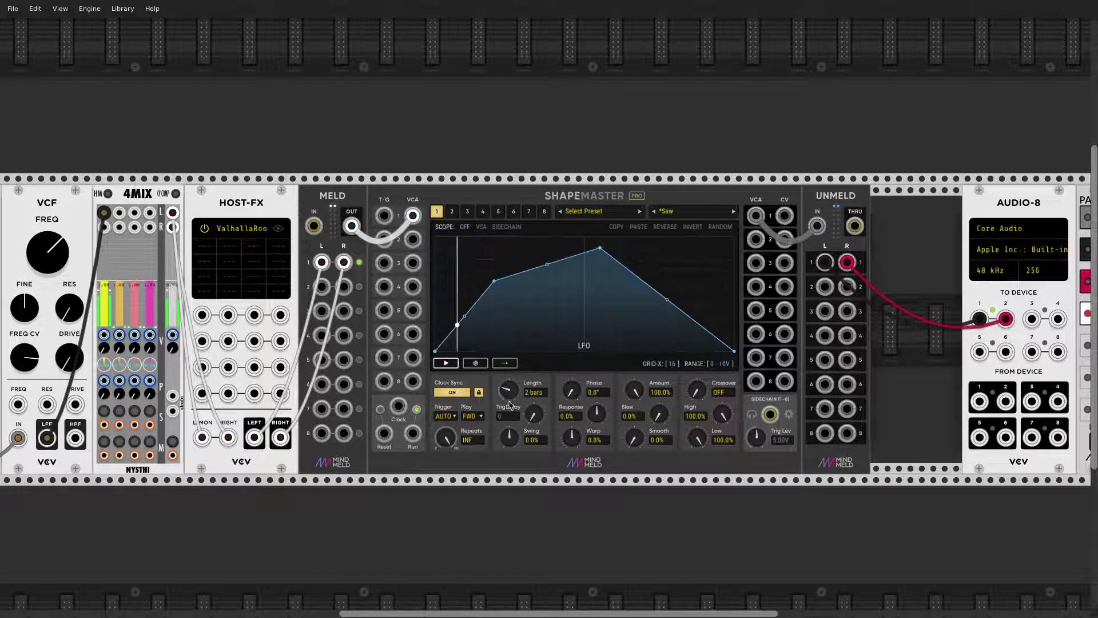
Step: Turn Clock Sync off and raise the free-running Length to 3.245Hz
left_click(452, 392)
left_click_drag(509, 390, 510, 334)
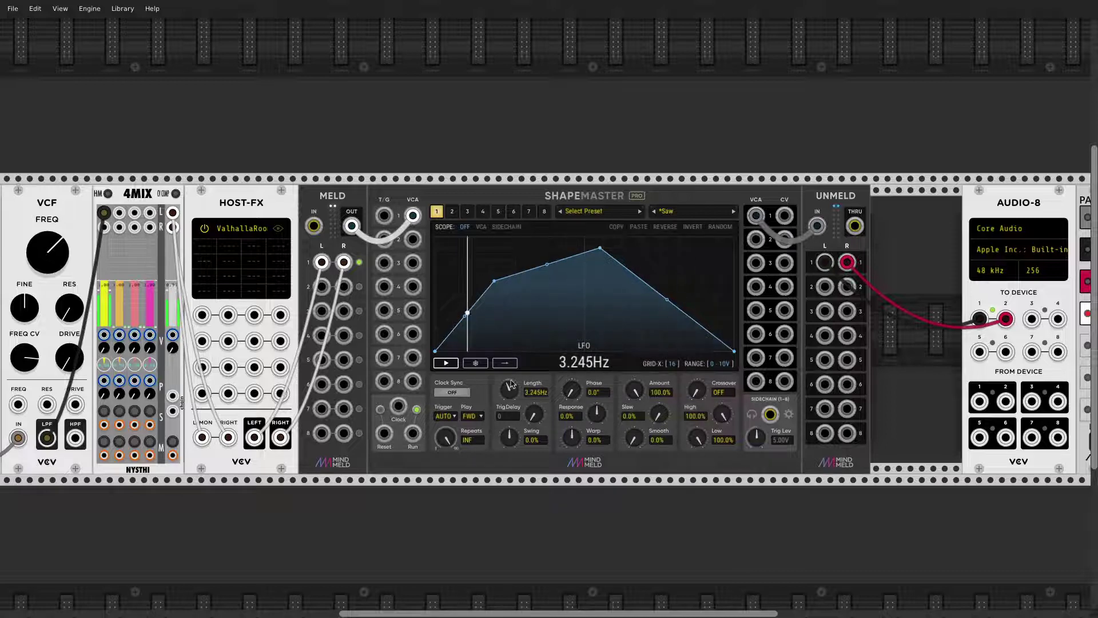
scroll(511, 354, "right", 1)
scroll(511, 354, "right", 1)
Step: Move the first node to the top-left and delete the peak node, leaving a plain falling saw
left_click_drag(460, 281, 402, 237)
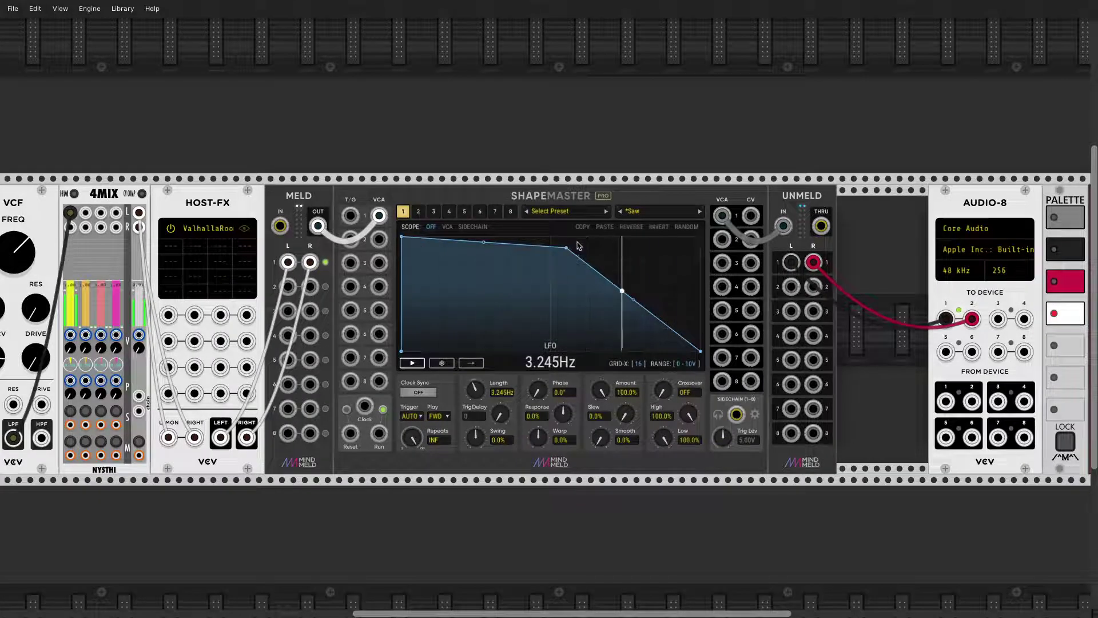
left_click_drag(566, 248, 564, 247)
double_click(565, 247)
scroll(592, 438, "right", 1)
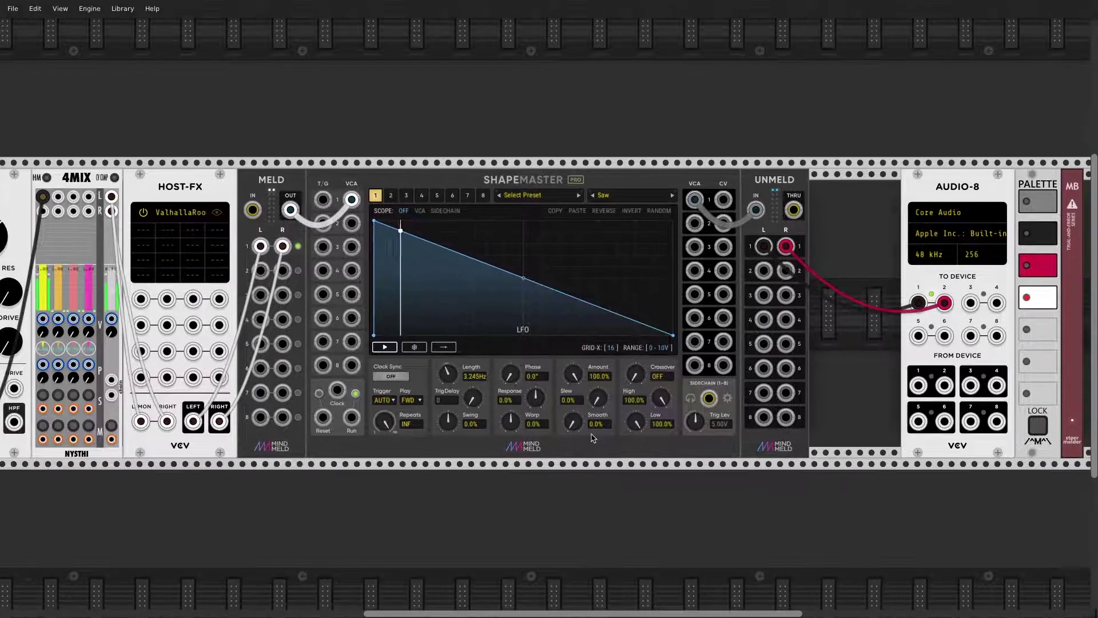
scroll(593, 437, "up", 2)
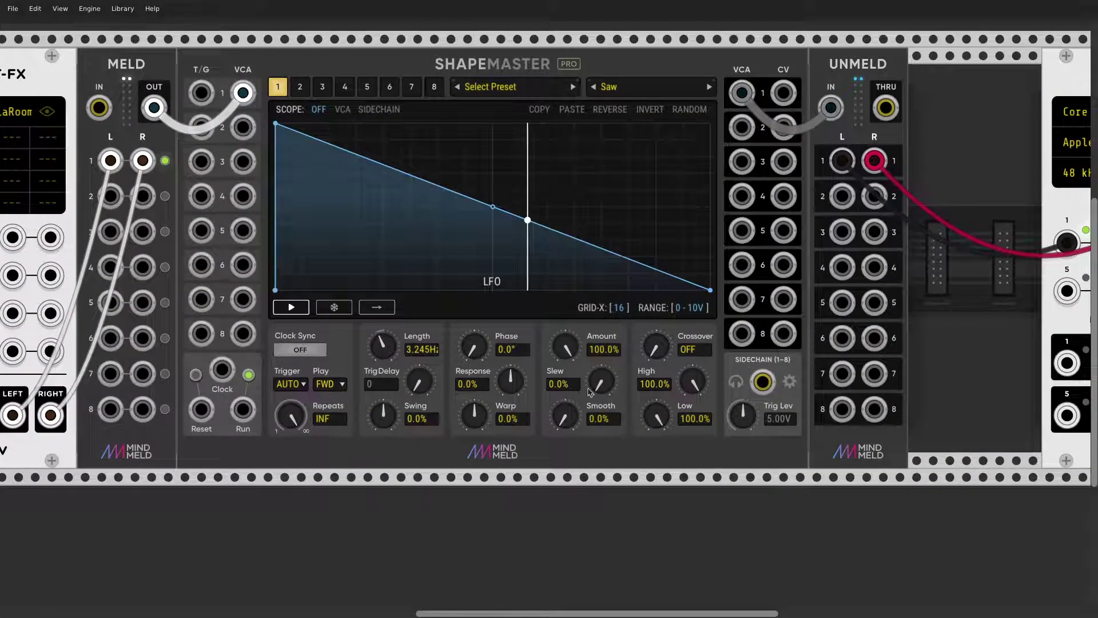
Step: Add a little Smooth and pull the middle curve node down to bend the saw exponentially
scroll(574, 392, "down", 3)
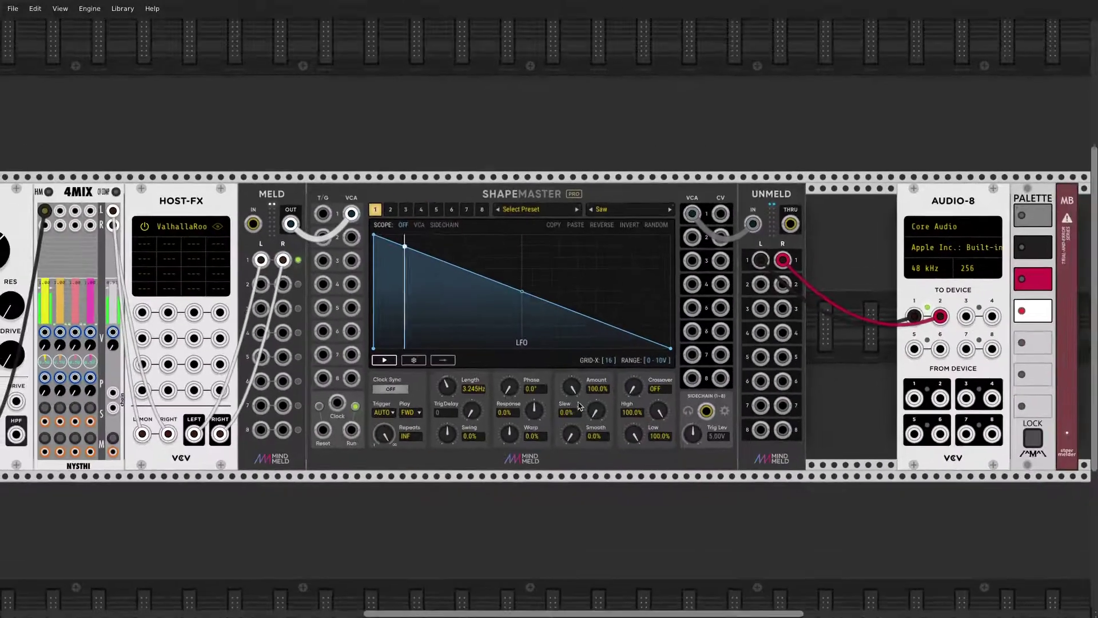
scroll(597, 432, "left", 1)
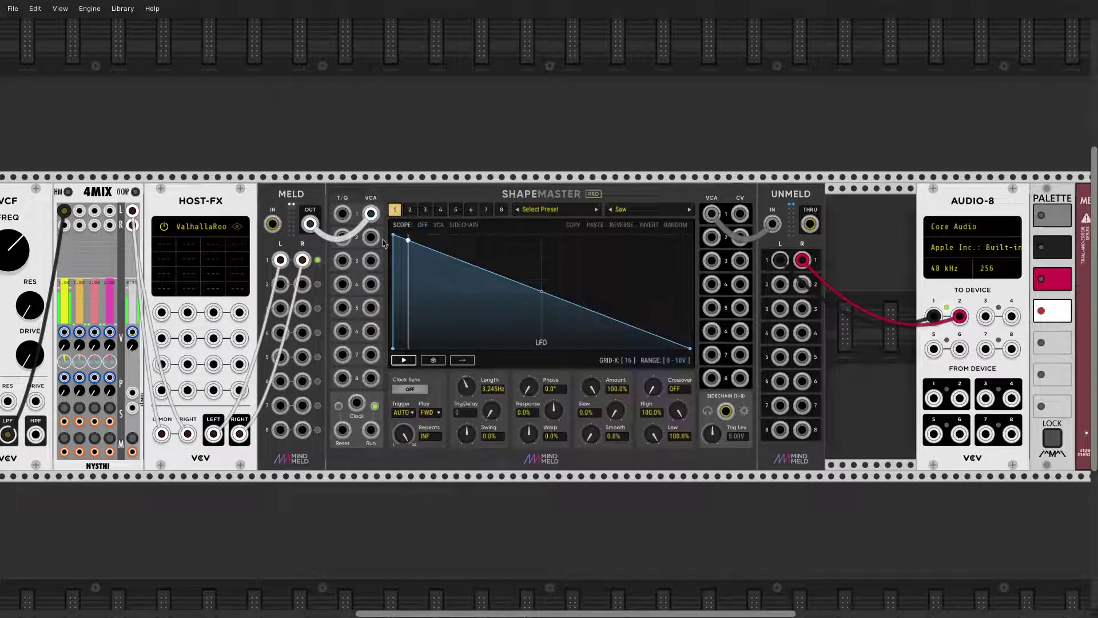
mouse_move(392, 237)
scroll(465, 273, "left", 2)
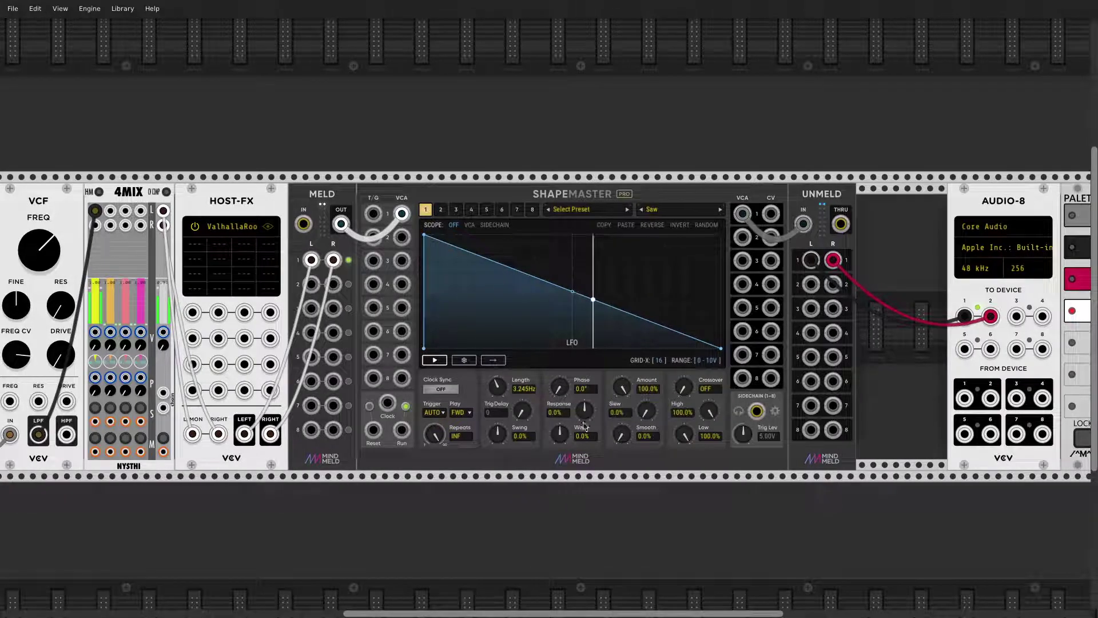
left_click_drag(624, 441, 624, 430)
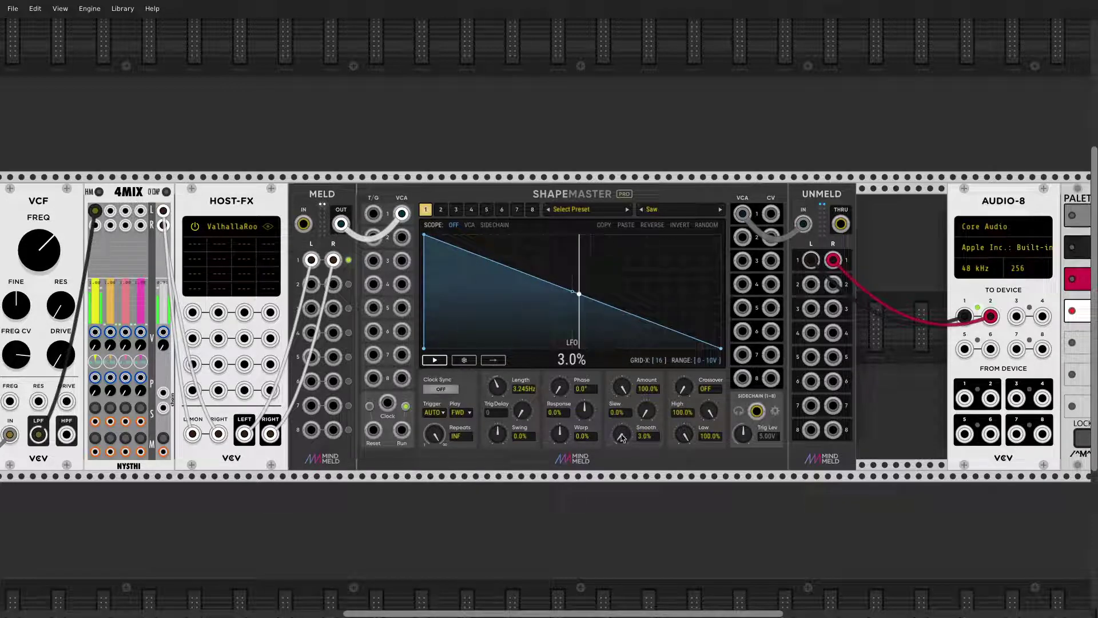
left_click_drag(572, 294, 563, 316)
Step: Set the LFO rate to about 2.9Hz and raise Smooth to 5.4%
mouse_move(497, 386)
left_mouse_down()
mouse_move(497, 365)
mouse_move(497, 402)
left_mouse_up()
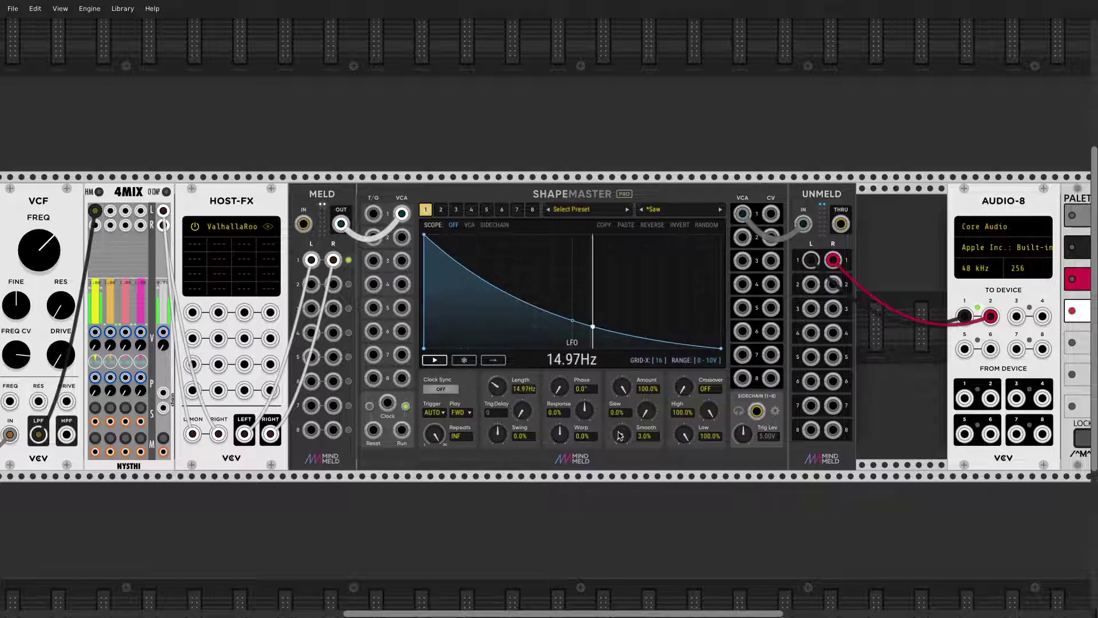
mouse_move(621, 435)
left_mouse_down()
mouse_move(621, 423)
mouse_move(601, 426)
left_mouse_up()
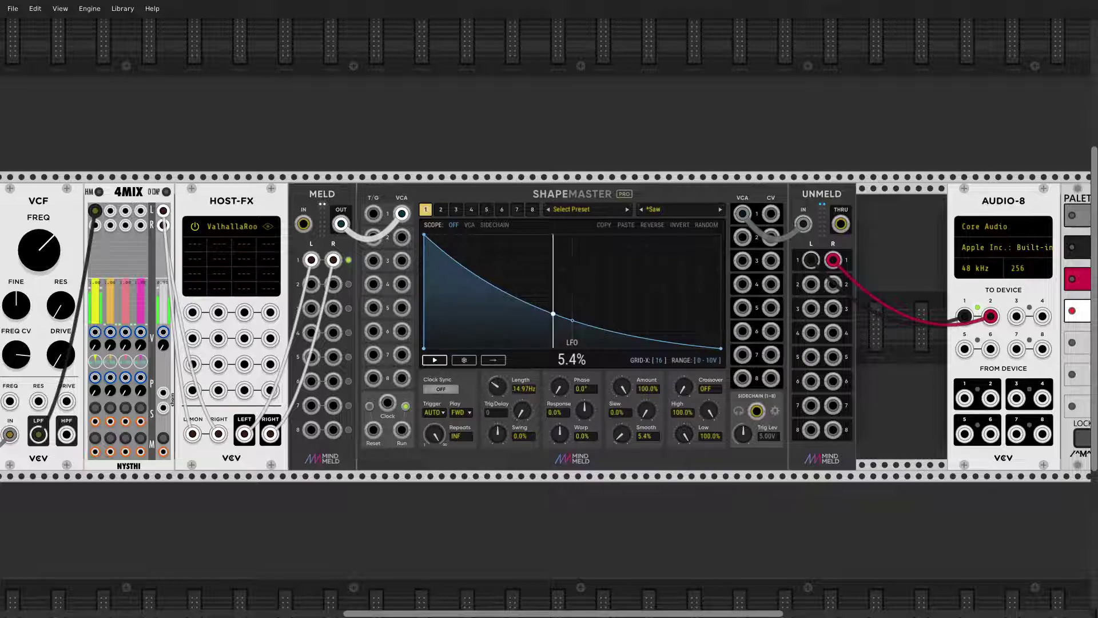
left_click_drag(500, 390, 500, 406)
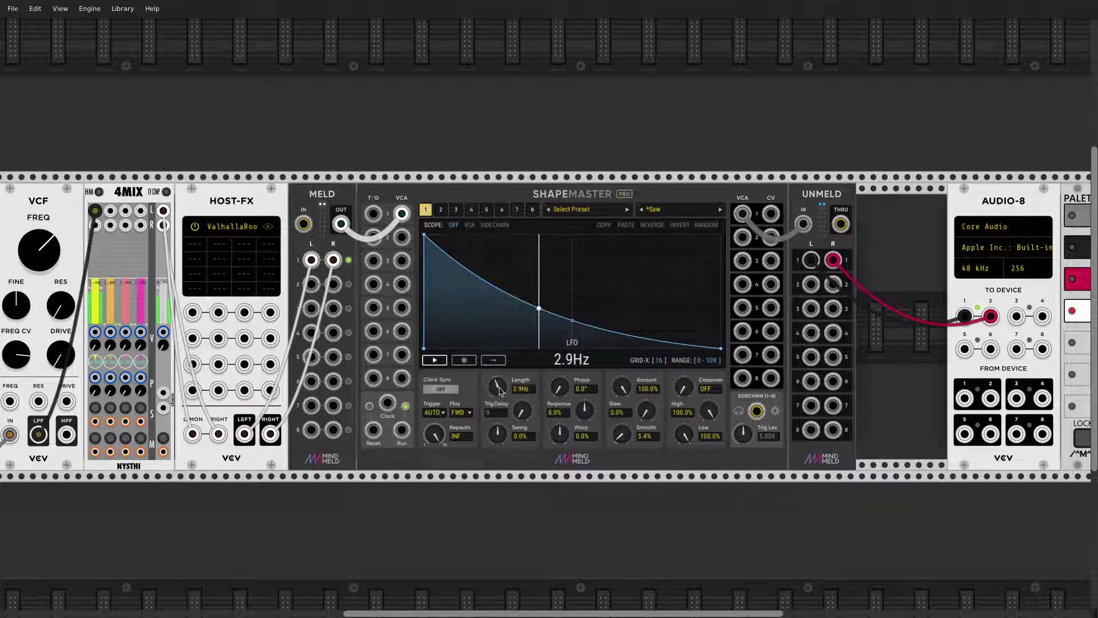
scroll(499, 390, "down", 2)
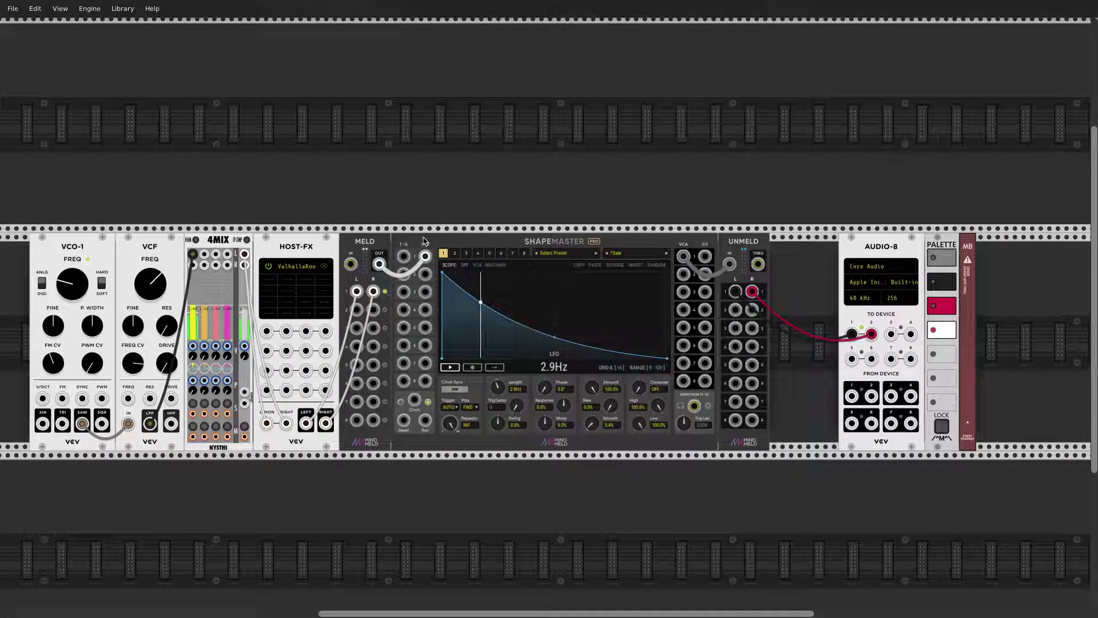
Step: Inspect the ShapeMaster module menu and LFO channel settings, closing both without changes
right_click(424, 240)
mouse_move(495, 359)
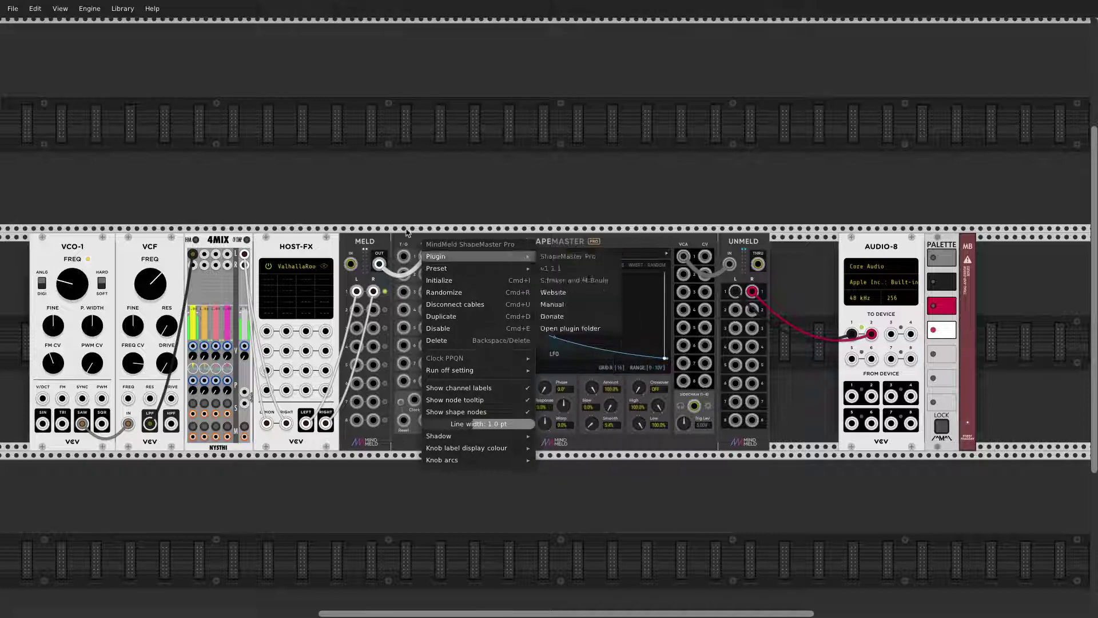
left_click(417, 251)
right_click(445, 253)
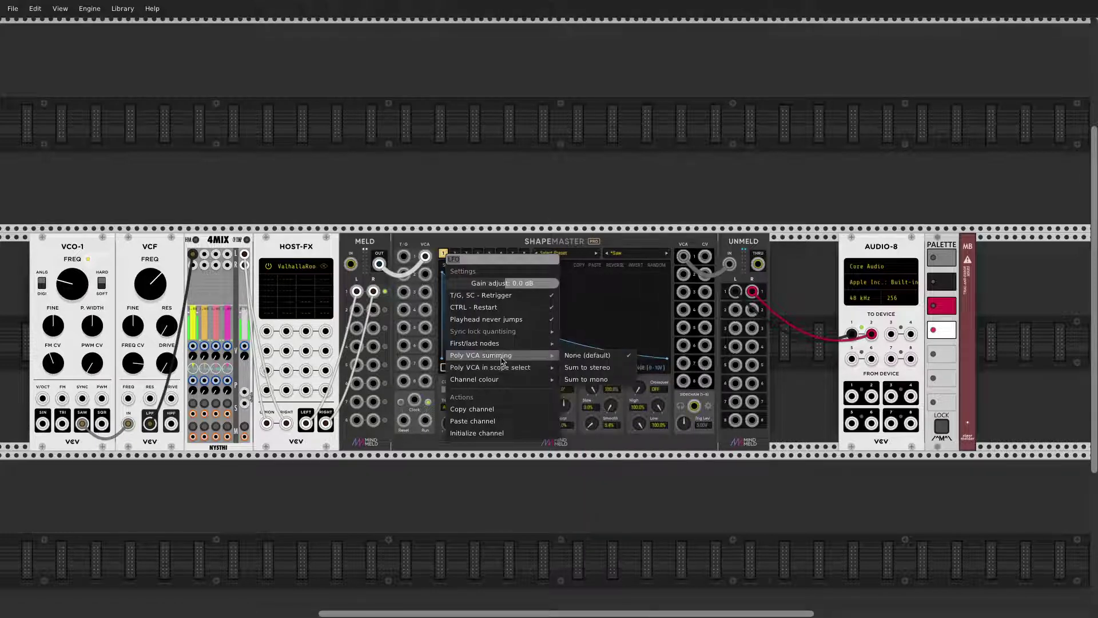
left_click(479, 241)
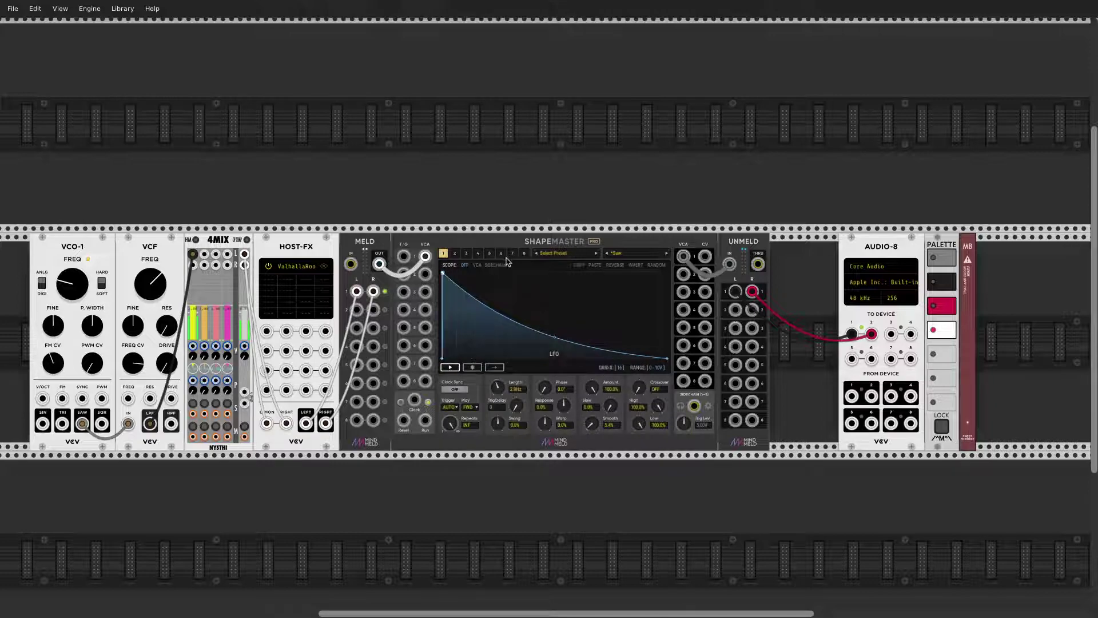
Step: Drag the MB module left so AUDIO-8, Palette and MB pack against UNMELD
scroll(508, 259, "right", 1)
scroll(508, 258, "down", 1)
scroll(520, 255, "down", 1)
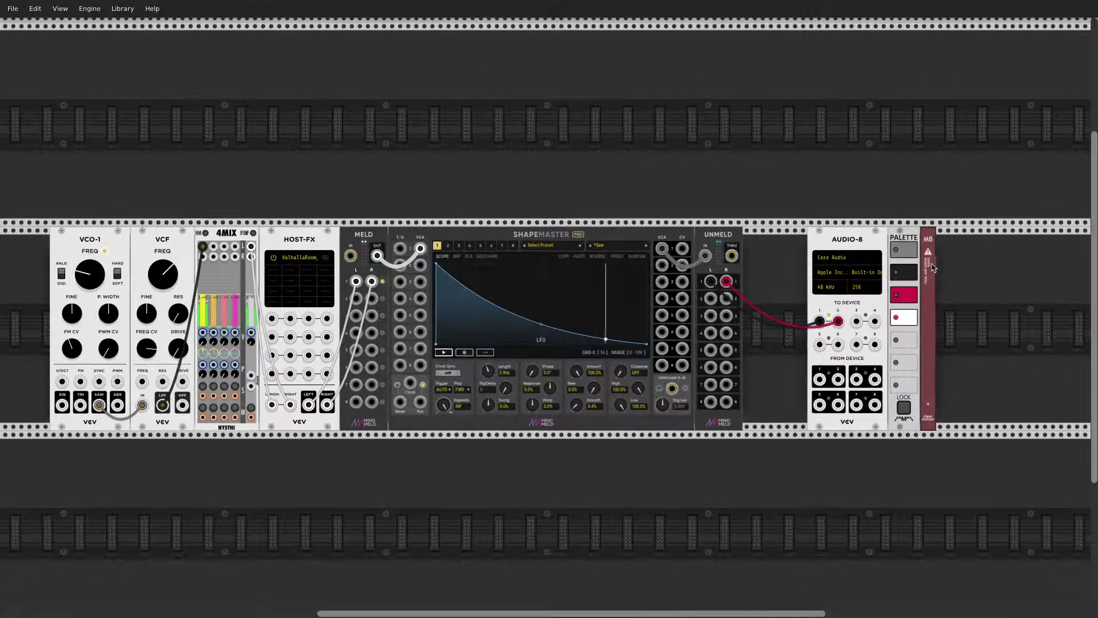
left_click_drag(928, 269, 862, 270)
scroll(672, 288, "left", 1)
scroll(671, 288, "up", 1)
scroll(670, 287, "up", 1)
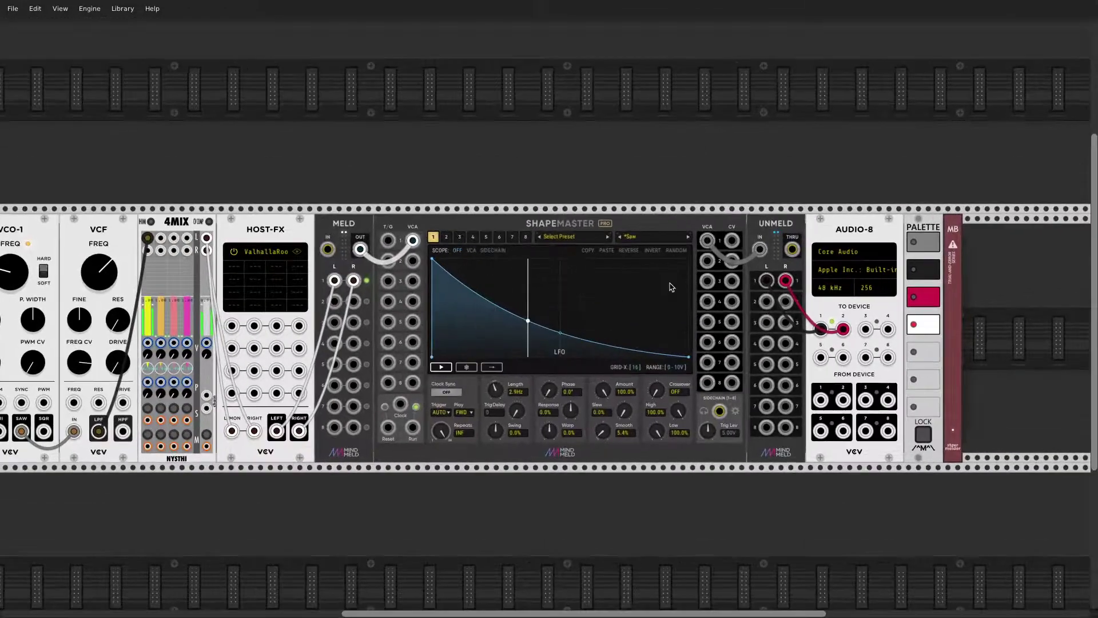
scroll(671, 288, "left", 1)
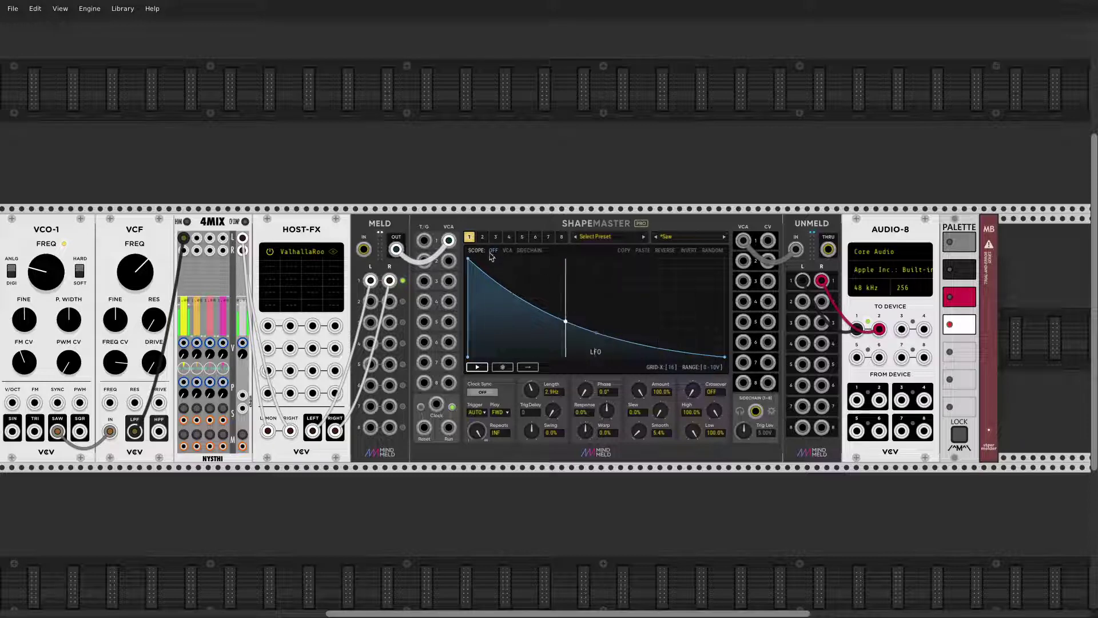
Step: Recheck the LFO channel settings and dismiss them unchanged
right_click(472, 240)
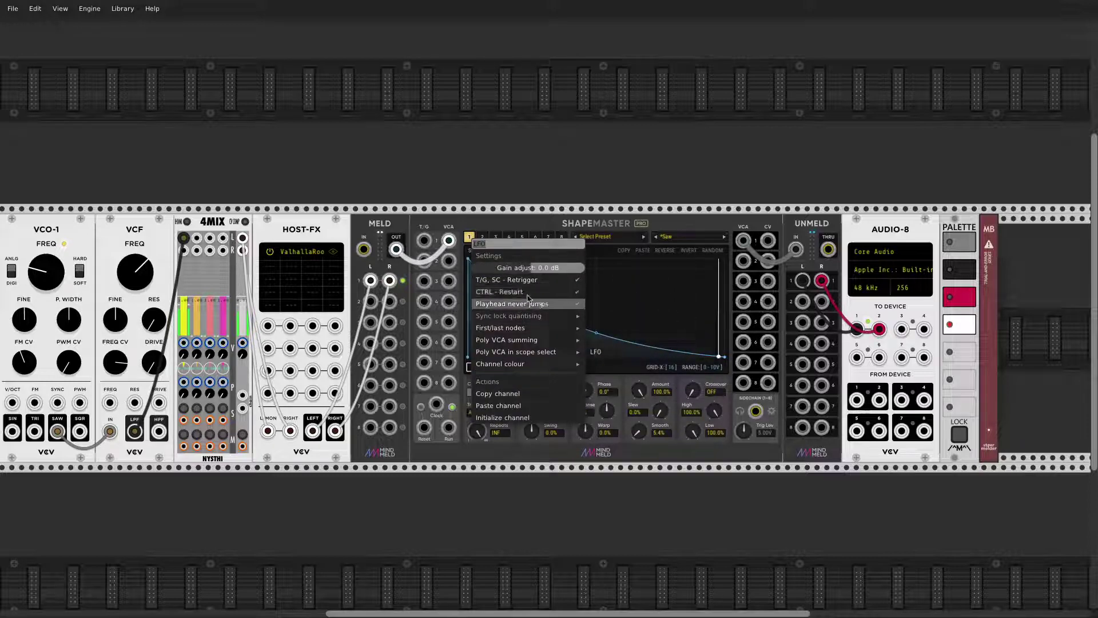
left_click(506, 221)
scroll(568, 271, "left", 2)
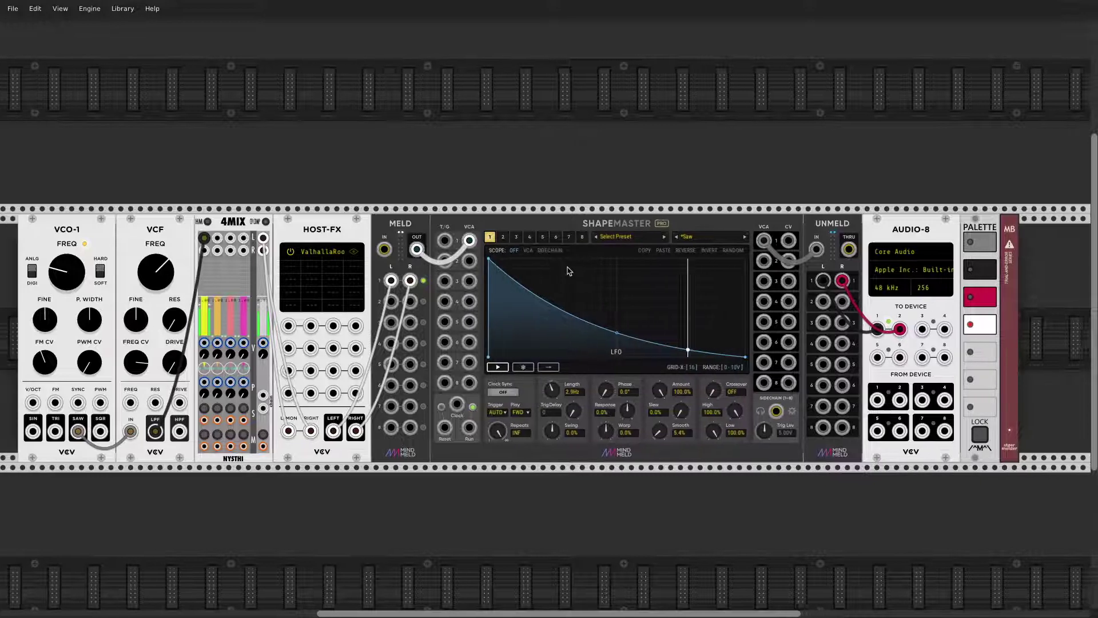